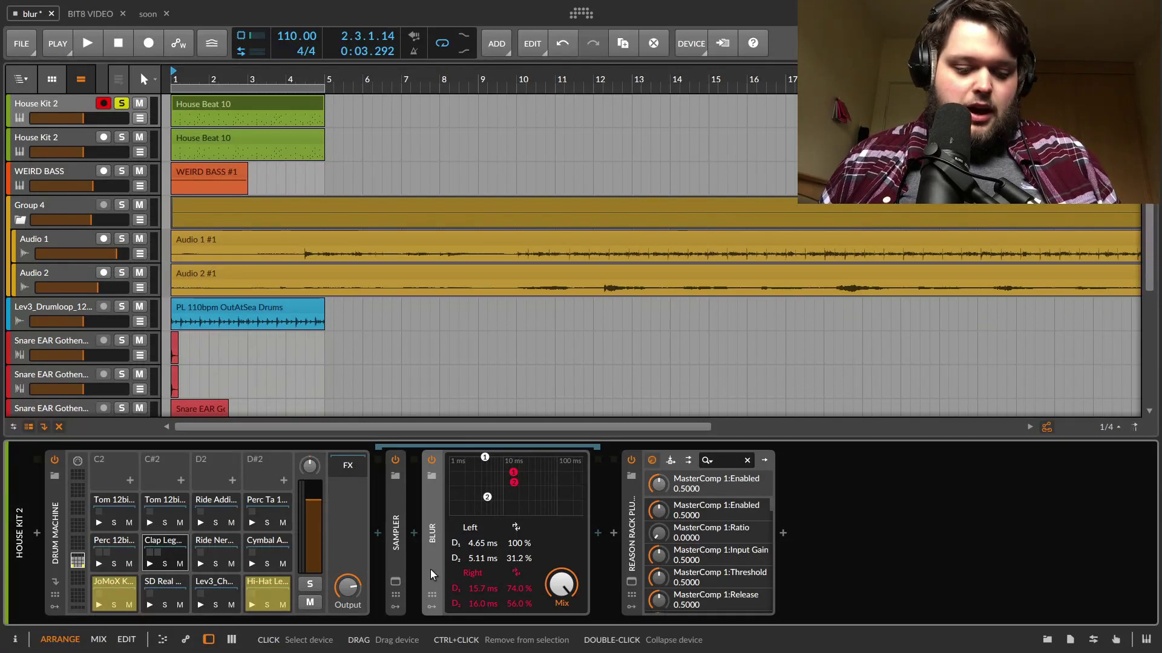
# Show Blur's help overview and set its mix fully wet while auditioning playback.
pyautogui.press('F1')
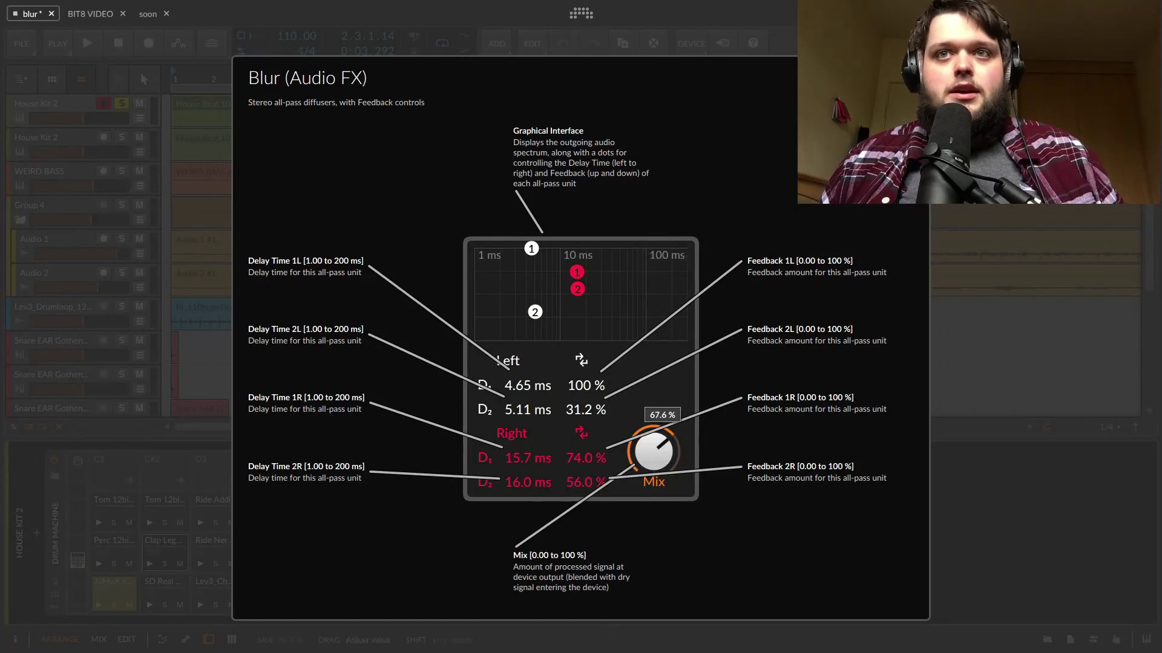
pyautogui.press('space')
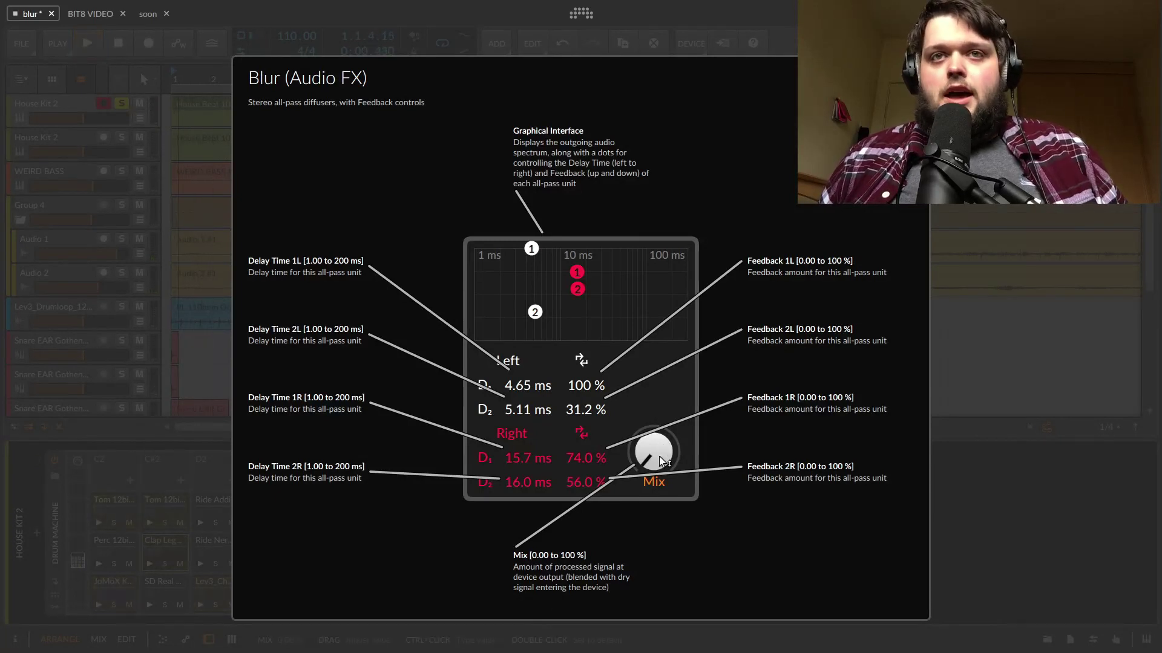
pyautogui.doubleClick(653, 453)
pyautogui.press('space')
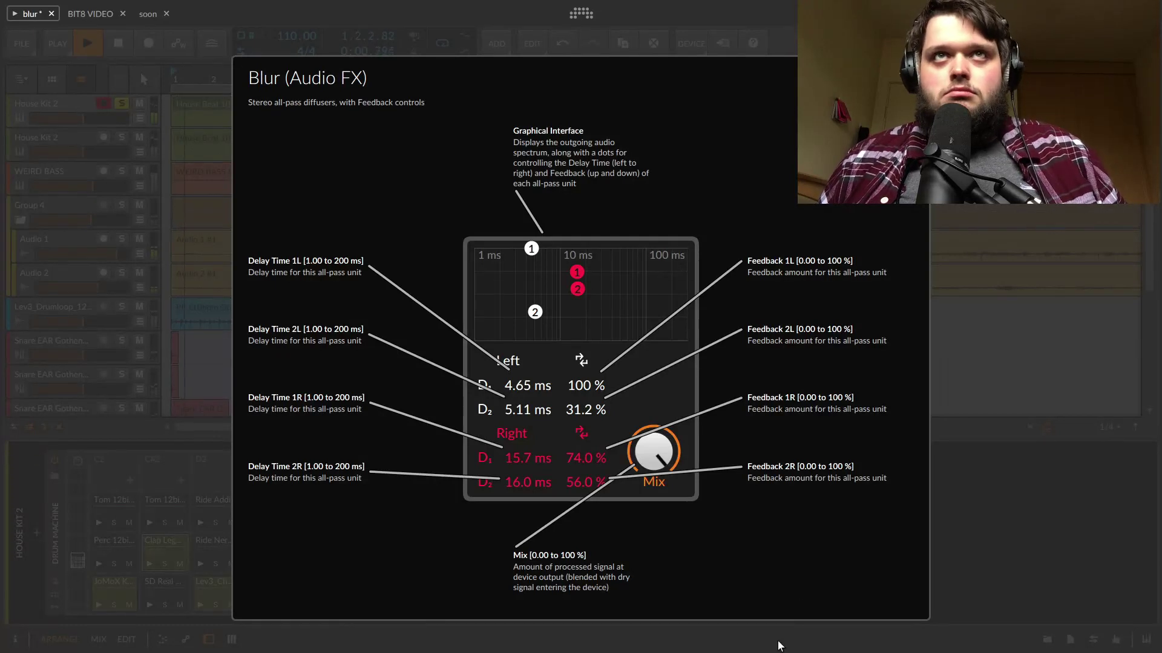
pyautogui.press('space')
# Lower left feedback 1 to 77.4 %, push both right delays to 154 ms, and audition.
pyautogui.moveTo(532, 249); pyautogui.dragTo(531, 270)
pyautogui.moveTo(535, 312); pyautogui.dragTo(663, 278)
pyautogui.moveTo(579, 290); pyautogui.dragTo(662, 290)
pyautogui.press('space')
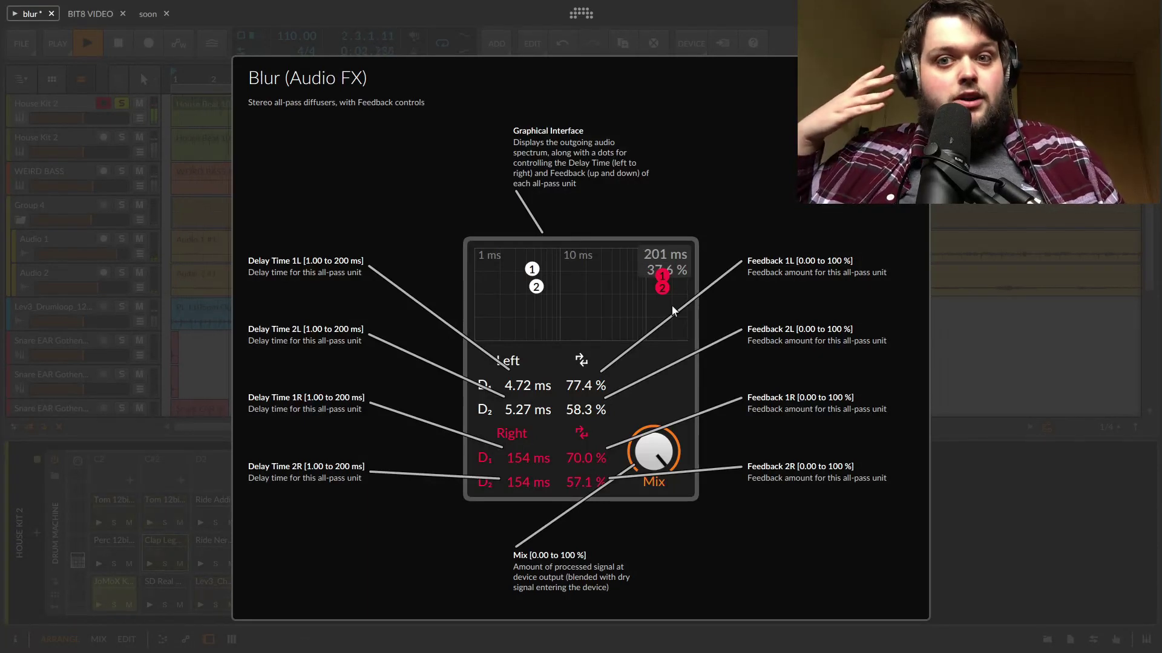
pyautogui.press('space')
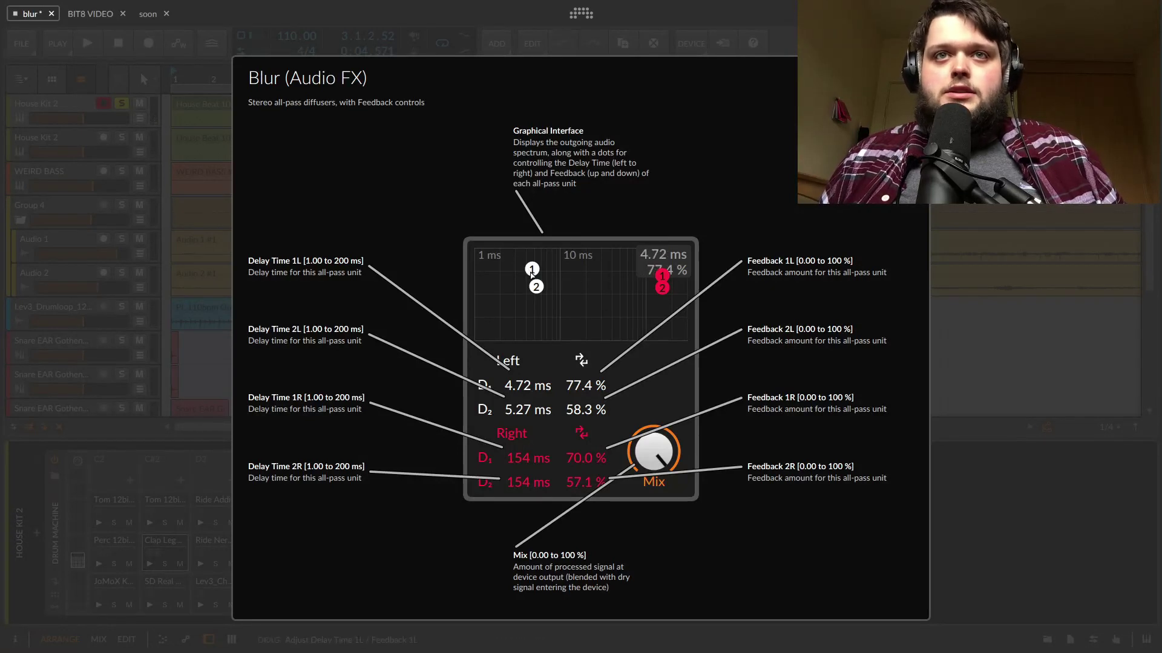
# Sweep Blur's left delay 1 from long to near its minimum while listening.
pyautogui.moveTo(532, 274); pyautogui.dragTo(536, 271)
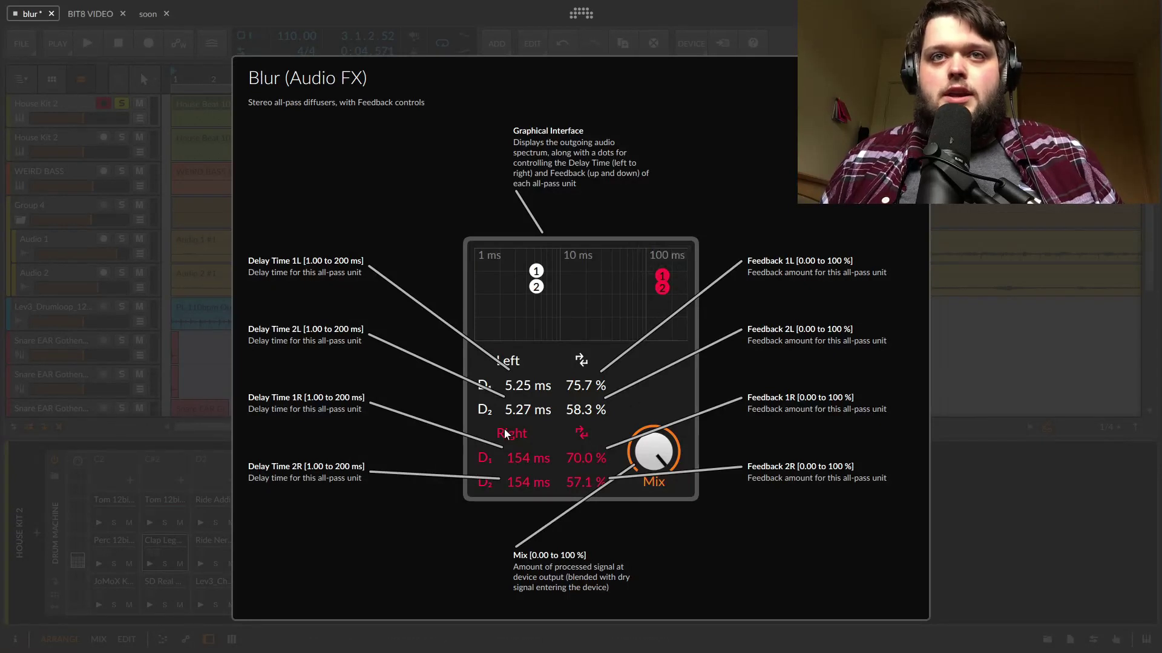
pyautogui.moveTo(536, 271); pyautogui.dragTo(480, 271)
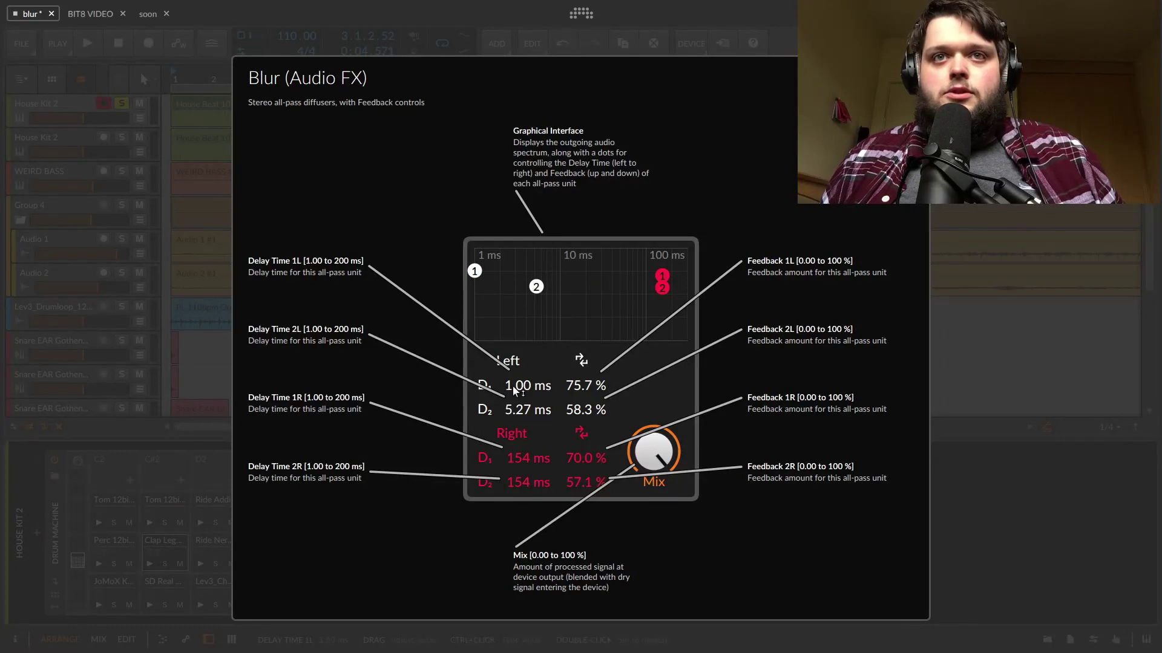
pyautogui.press('space')
pyautogui.moveTo(514, 390); pyautogui.dragTo(514, 363)
pyautogui.press('space')
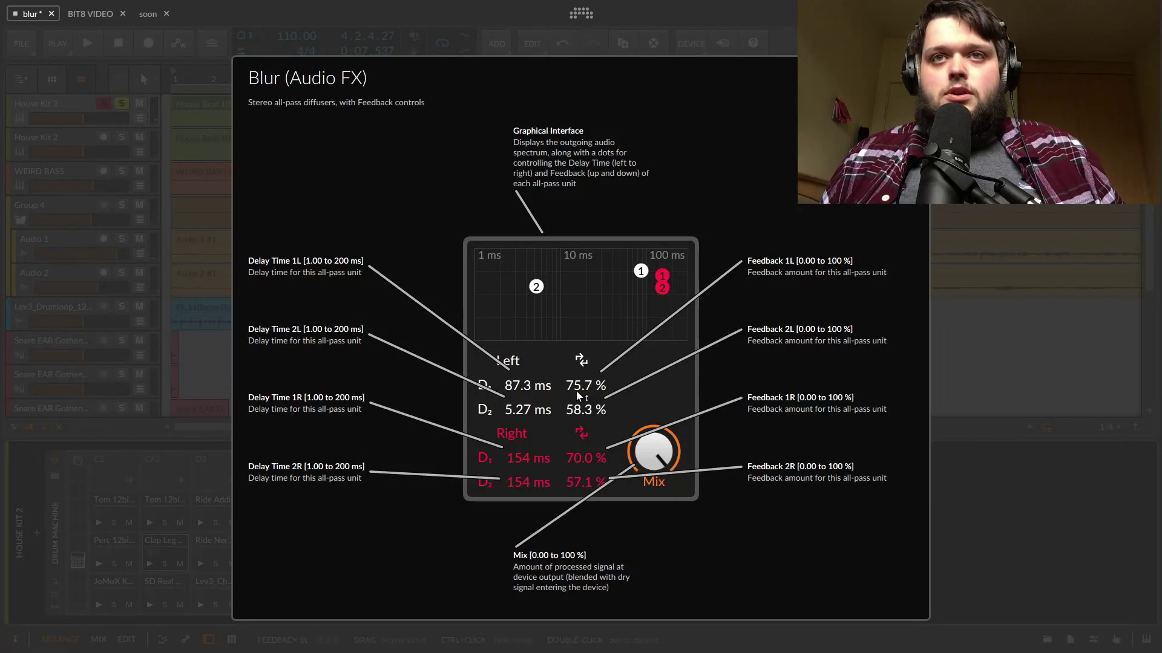
# Settle left delay 1 at 9.20 ms/56.5 % feedback and right delay 2 at 130 ms/49.2 %.
pyautogui.moveTo(586, 386); pyautogui.dragTo(576, 339)
pyautogui.press('space')
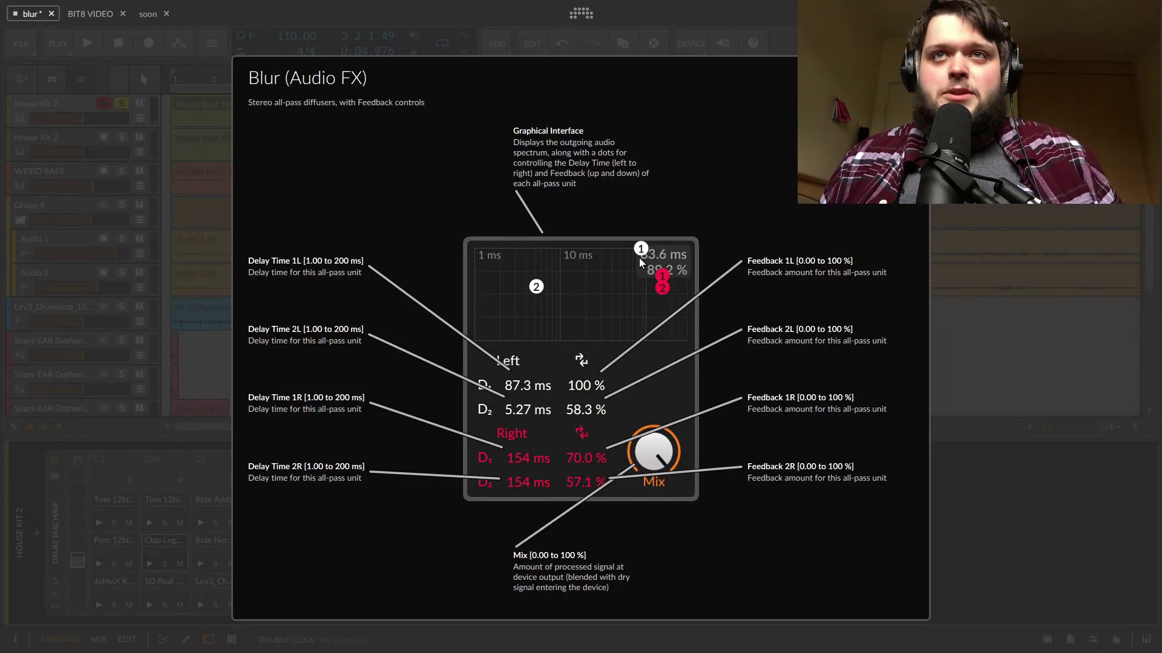
pyautogui.moveTo(641, 251); pyautogui.dragTo(555, 290)
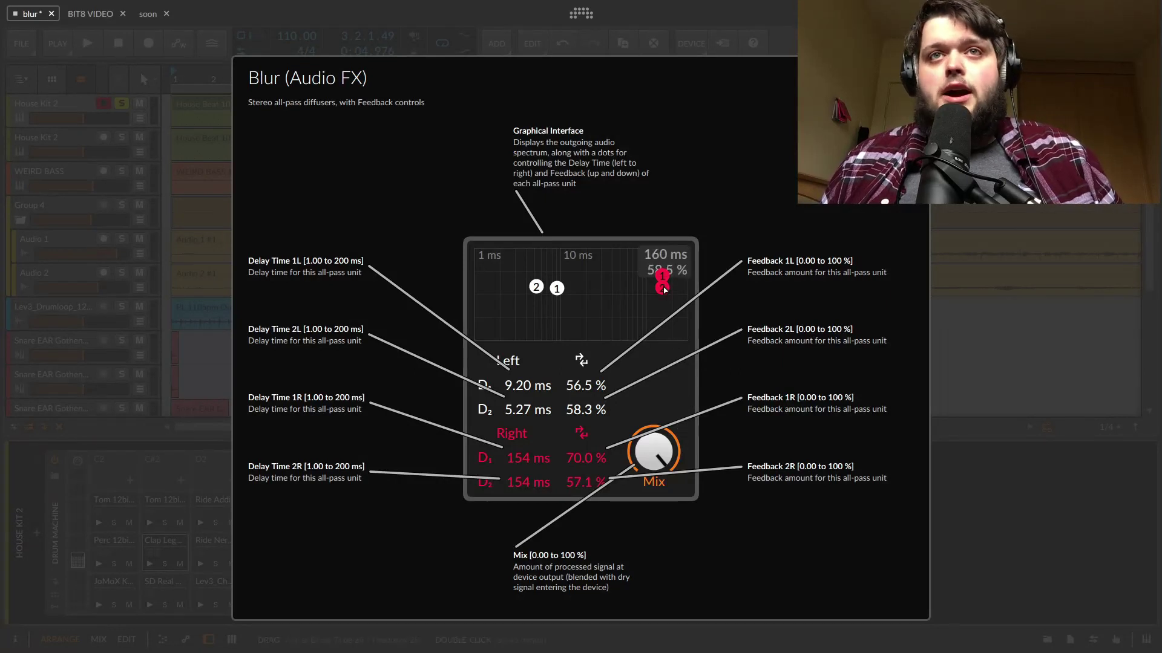
pyautogui.moveTo(664, 291)
pyautogui.mouseDown()
pyautogui.moveTo(562, 308)
pyautogui.moveTo(676, 313)
pyautogui.moveTo(644, 304)
pyautogui.moveTo(656, 295)
pyautogui.mouseUp()
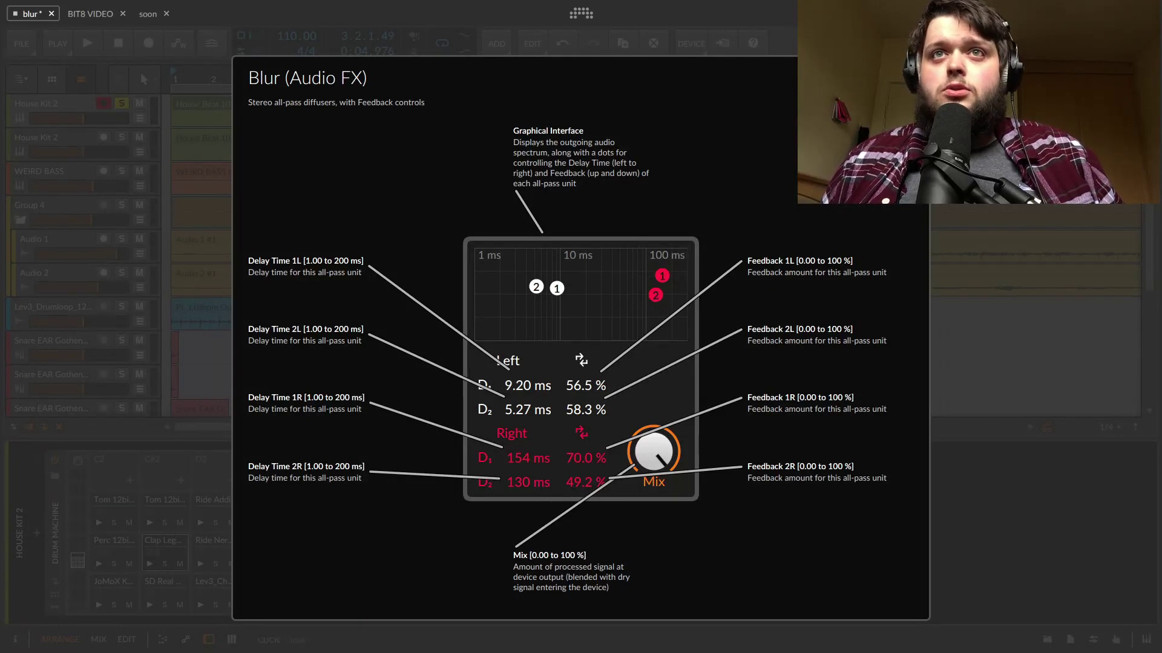
# Close the help overview, then solo and select the second House Kit 2 track and play.
pyautogui.press('Escape')
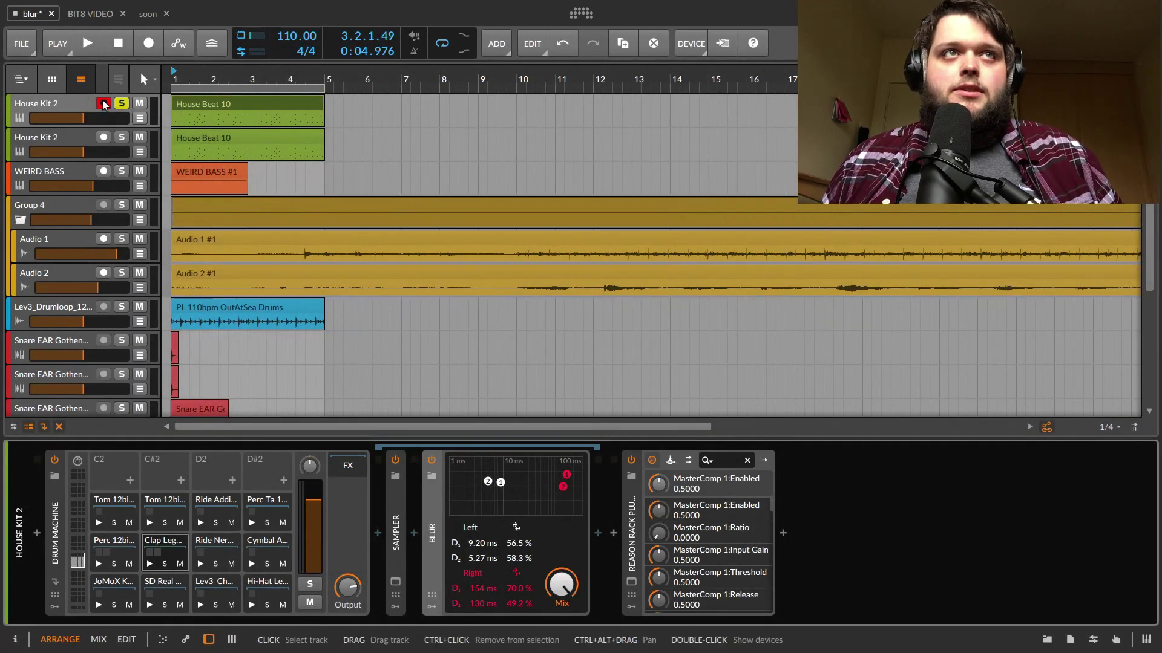
pyautogui.click(121, 137)
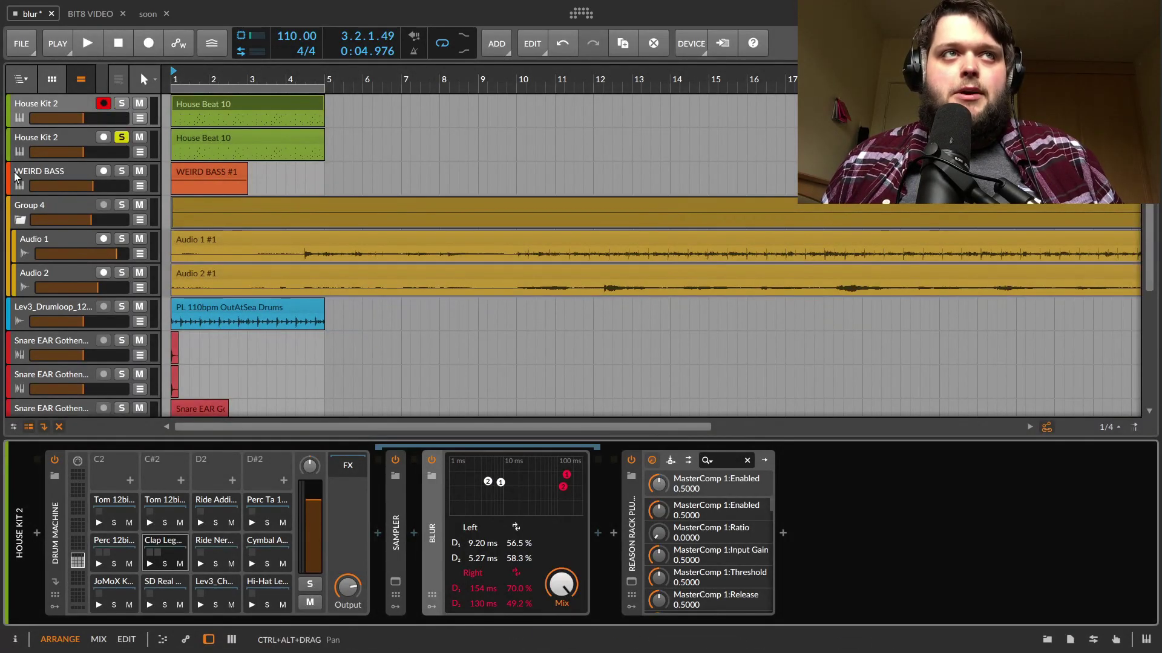
pyautogui.click(36, 145)
pyautogui.press('space')
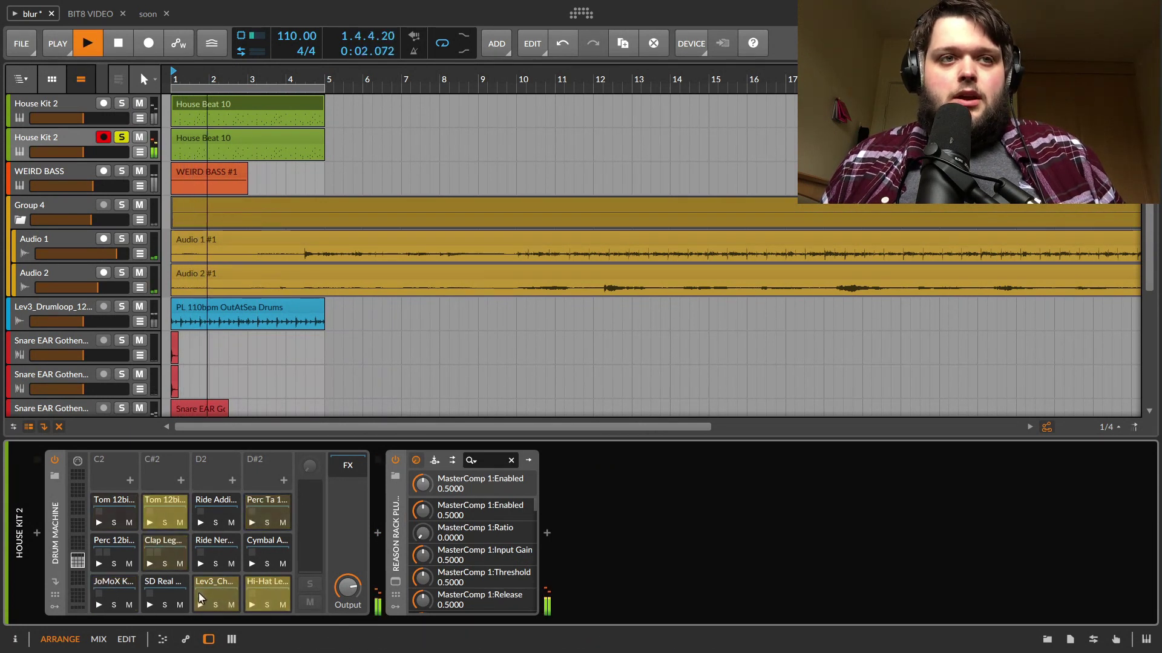
# Set the Clap Legend pad's Blur mix to about half and solo that pad.
pyautogui.click(175, 538)
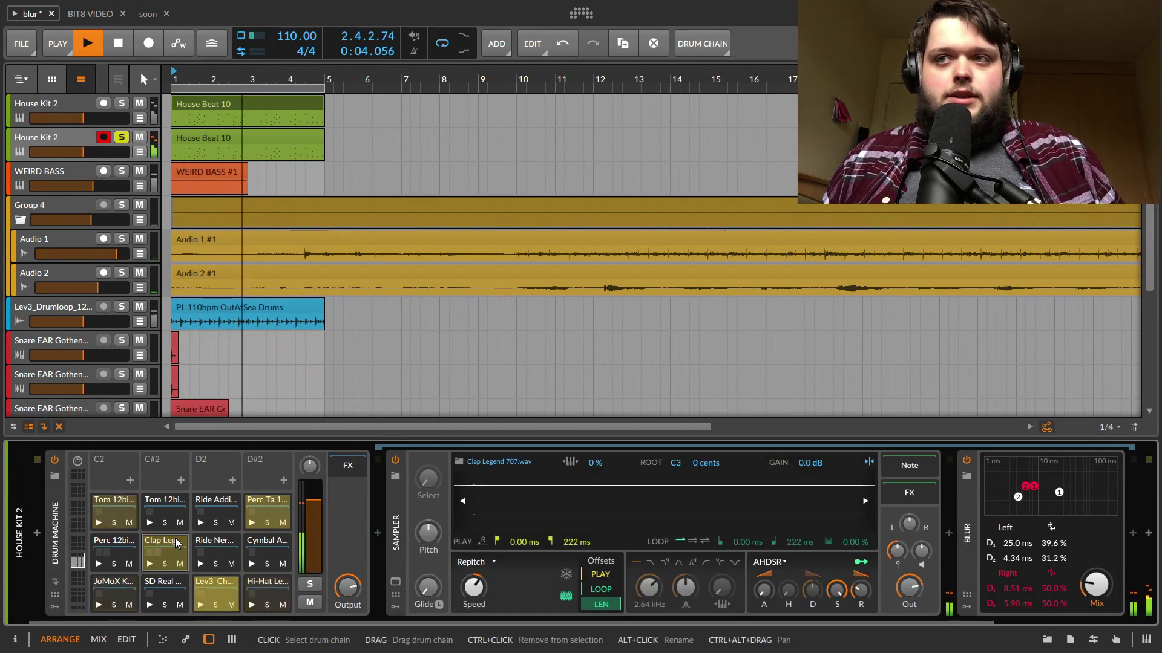
pyautogui.moveTo(1099, 586)
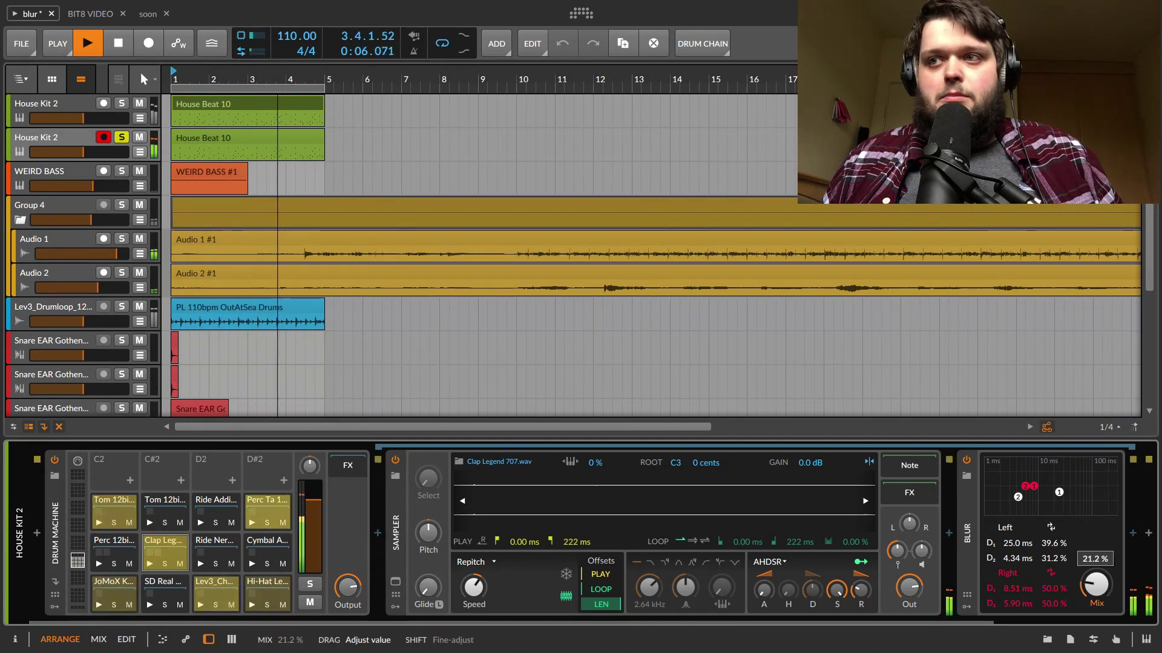
pyautogui.moveTo(1096, 586); pyautogui.dragTo(1096, 496)
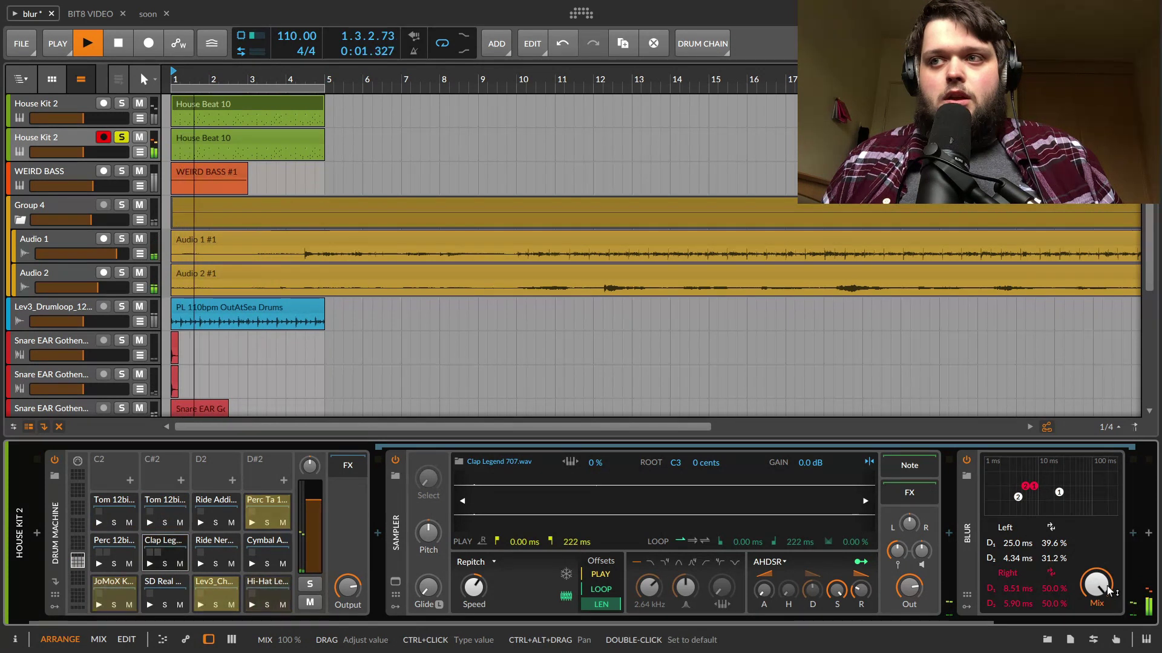
pyautogui.press('space')
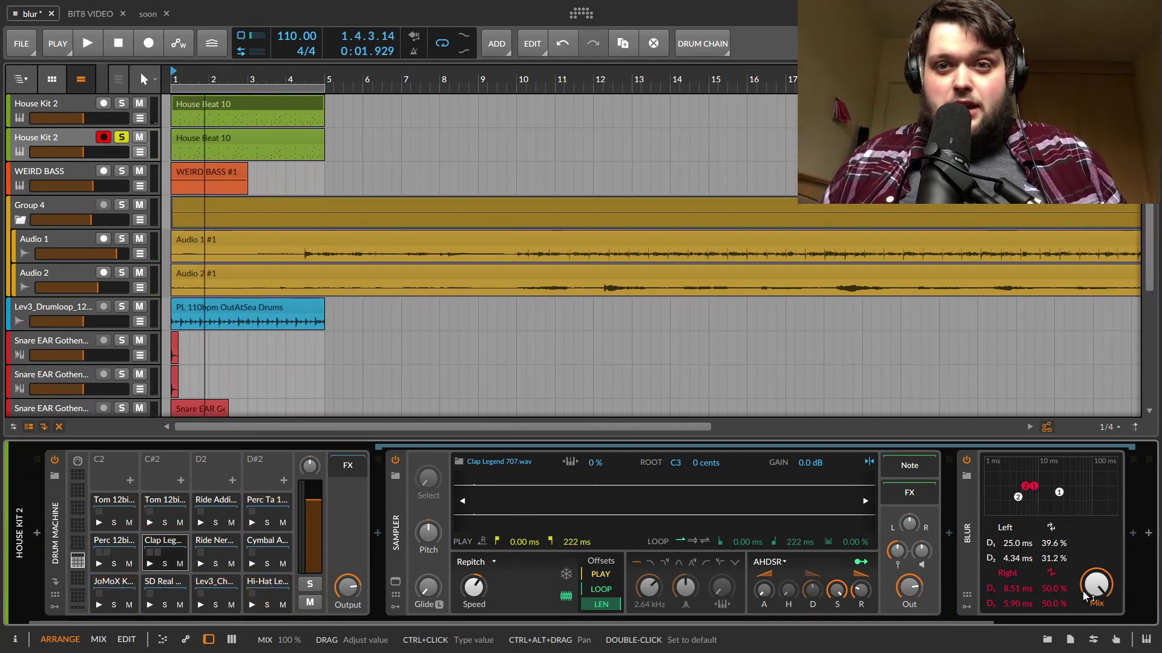
pyautogui.press('space')
pyautogui.moveTo(1097, 585); pyautogui.dragTo(1096, 644)
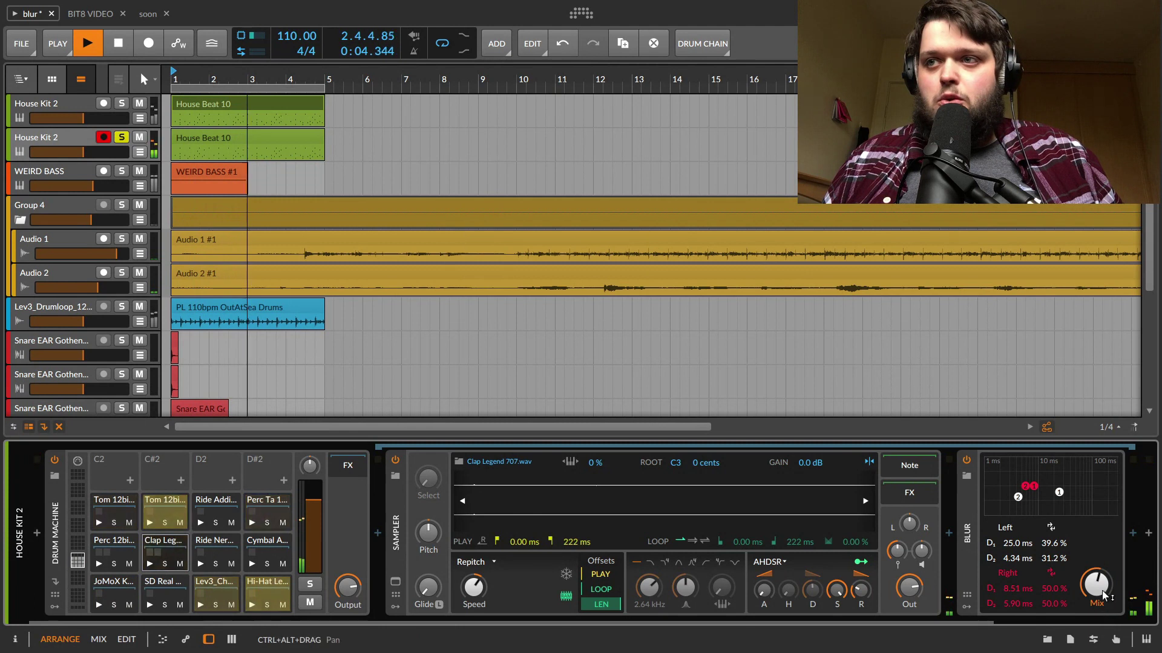
pyautogui.moveTo(1097, 585); pyautogui.dragTo(1097, 589)
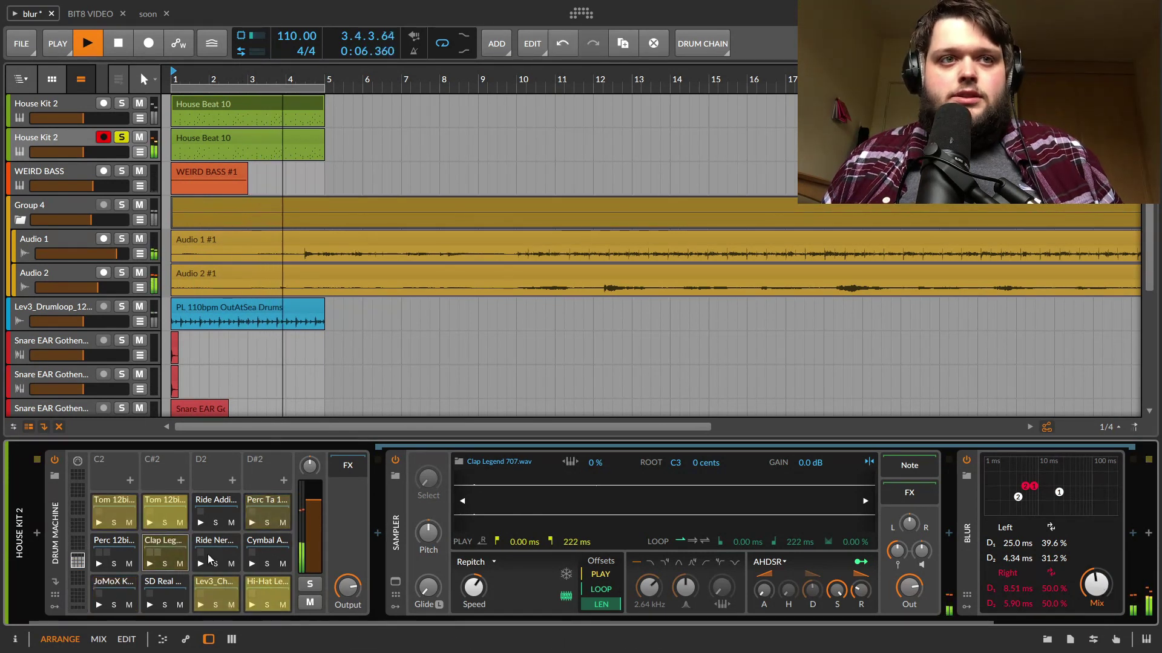
pyautogui.click(164, 564)
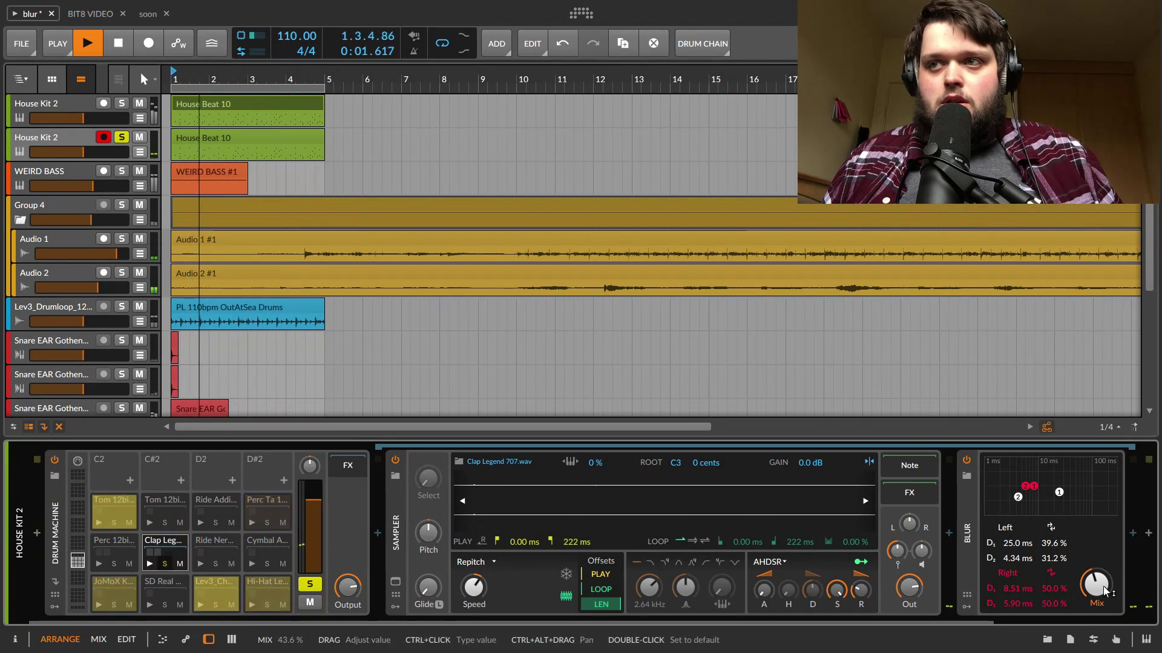
# Shorten the clap Blur's left delay 1 and right delay 1, and lower its mix to 43.6 %.
pyautogui.moveTo(1058, 492)
pyautogui.mouseDown()
pyautogui.moveTo(1020, 489)
pyautogui.moveTo(1036, 496)
pyautogui.mouseUp()
pyautogui.moveTo(1096, 582)
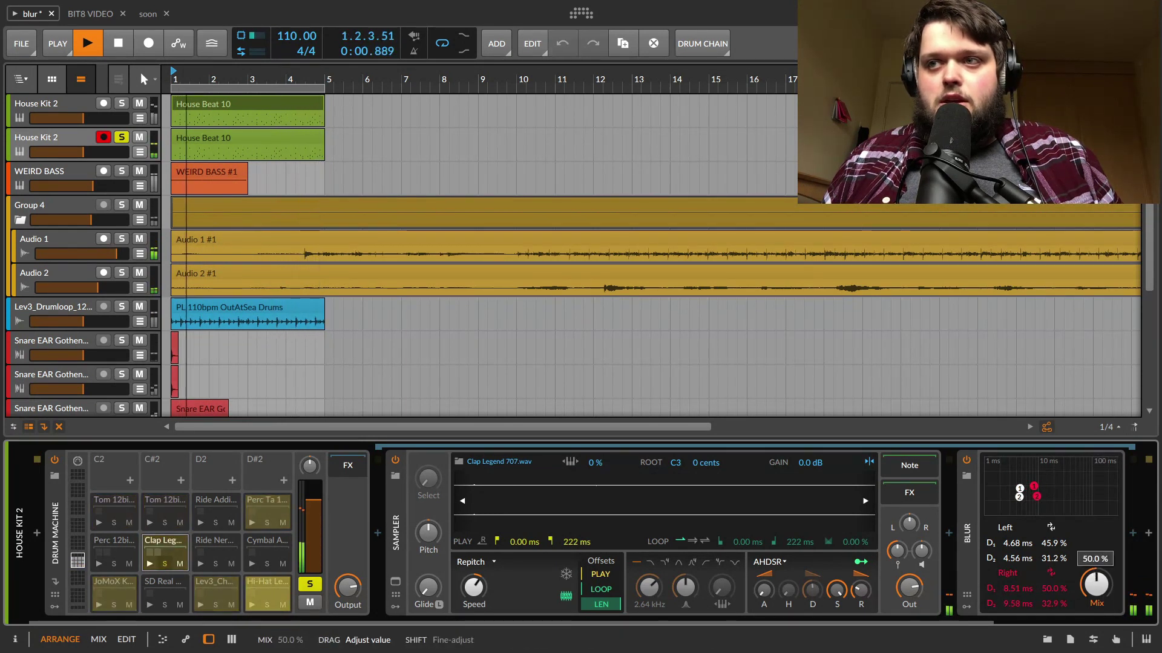
pyautogui.moveTo(1034, 487); pyautogui.dragTo(1032, 488)
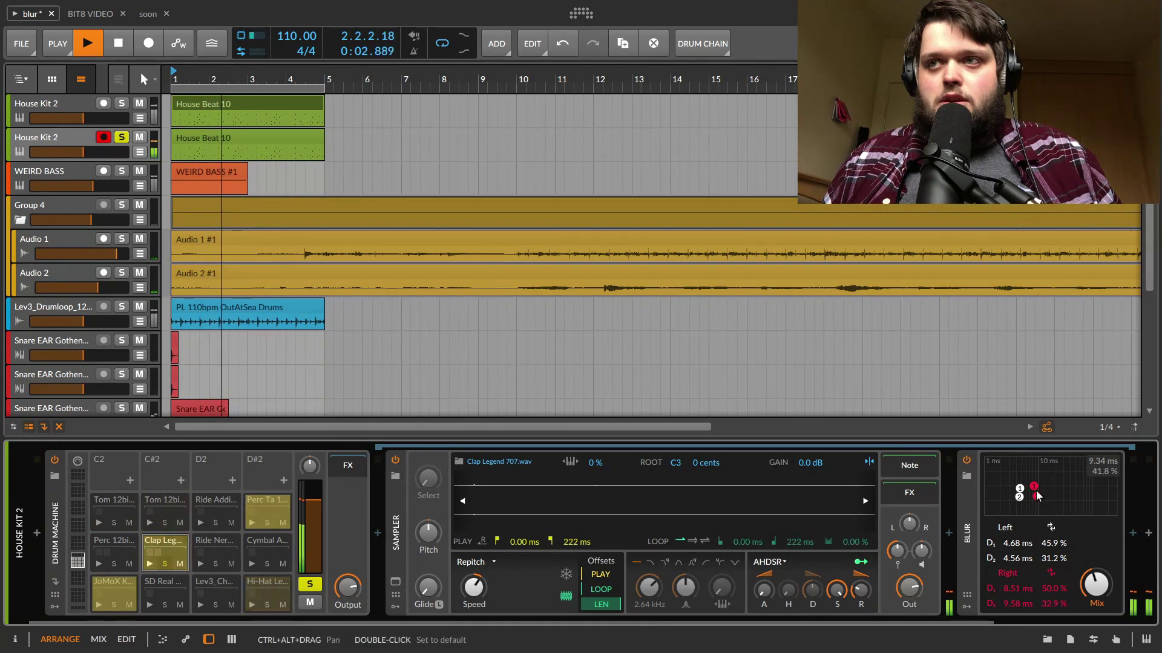
pyautogui.moveTo(1095, 582); pyautogui.dragTo(1091, 590)
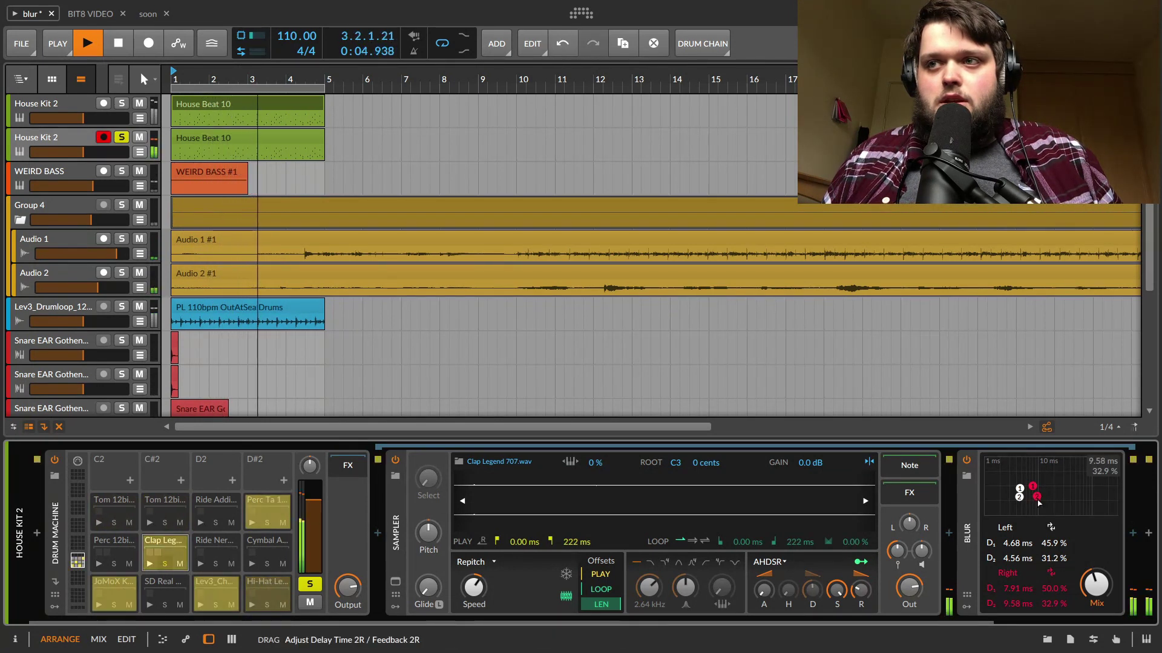
# Compare the clap with its Blur bypassed and enabled, leaving it on, then stop playback.
pyautogui.click(965, 463)
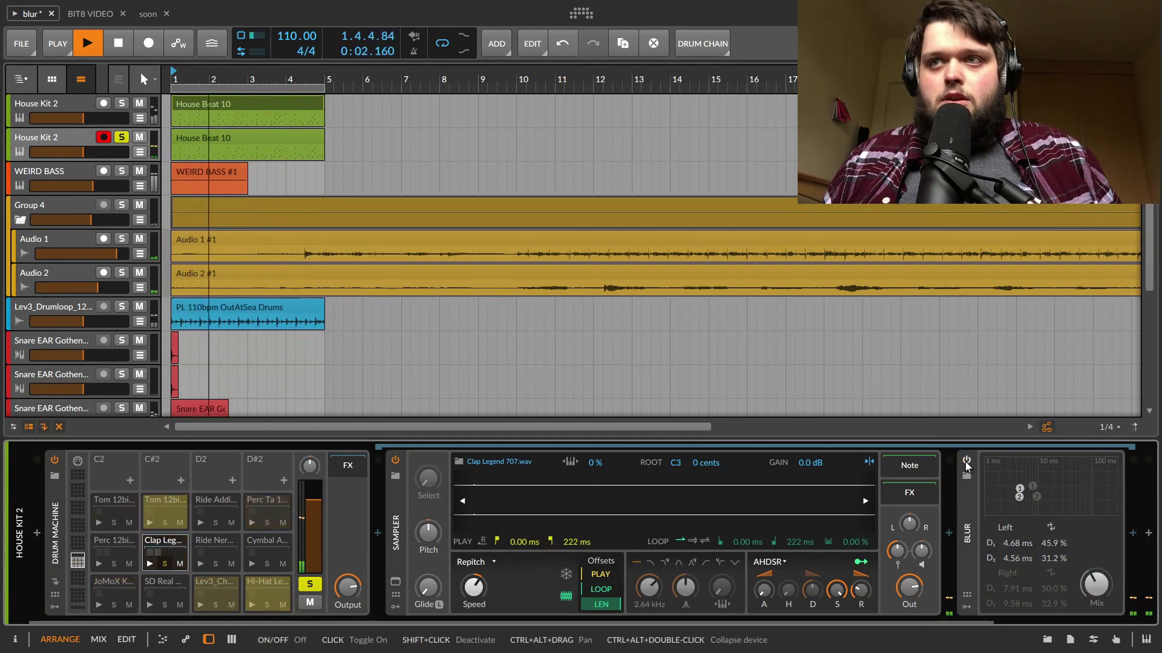
pyautogui.click(965, 462)
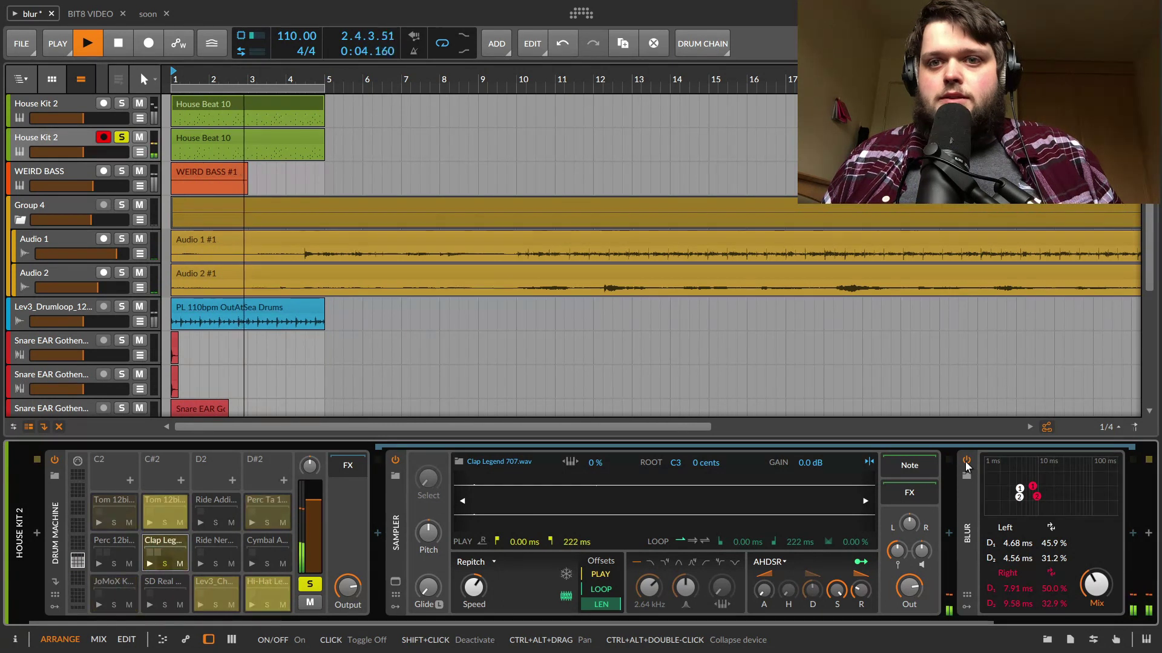
pyautogui.click(965, 462)
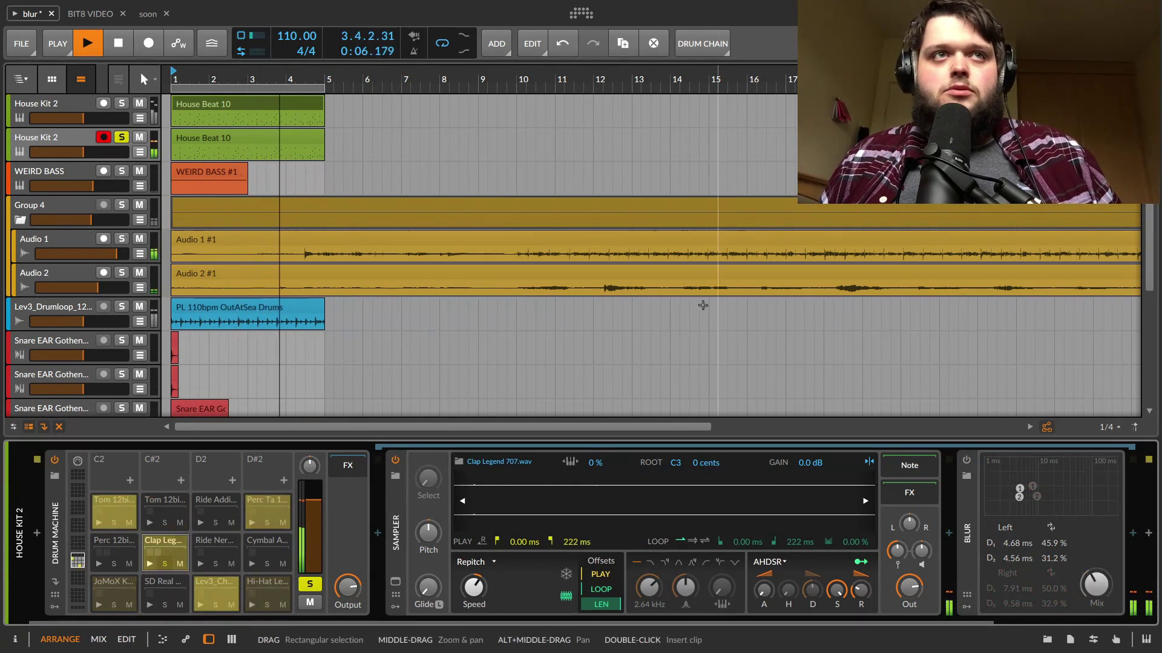
pyautogui.click(967, 461)
pyautogui.press('space')
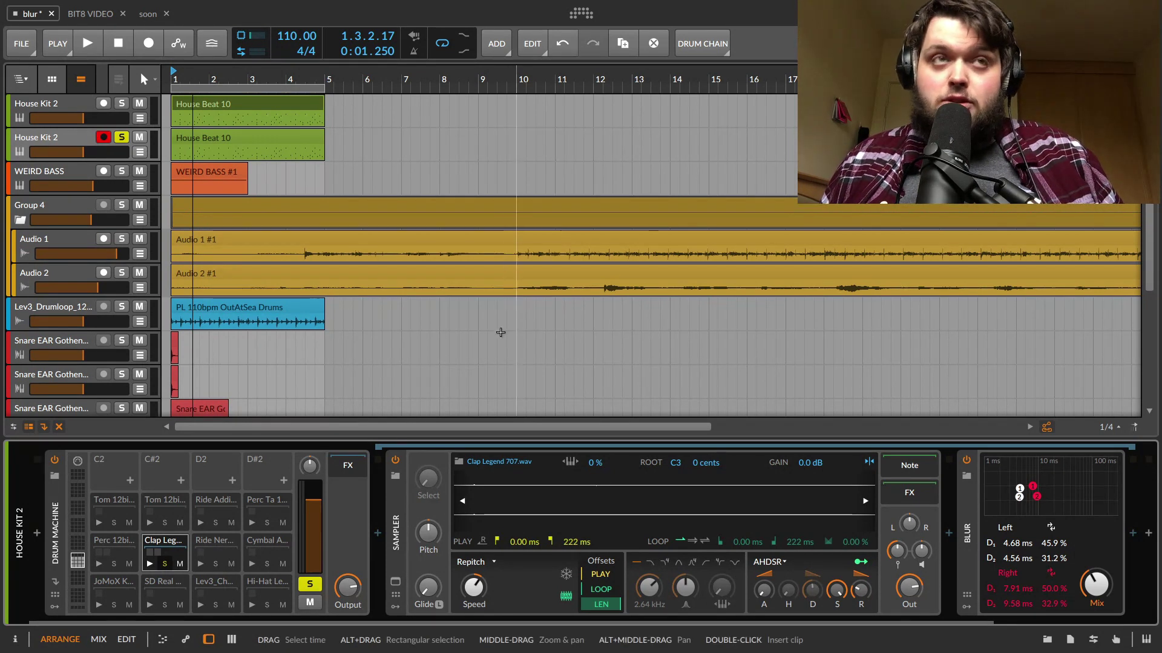
# Solo and select WEIRD BASS, then listen to the dry bass.
pyautogui.click(122, 171)
pyautogui.click(48, 174)
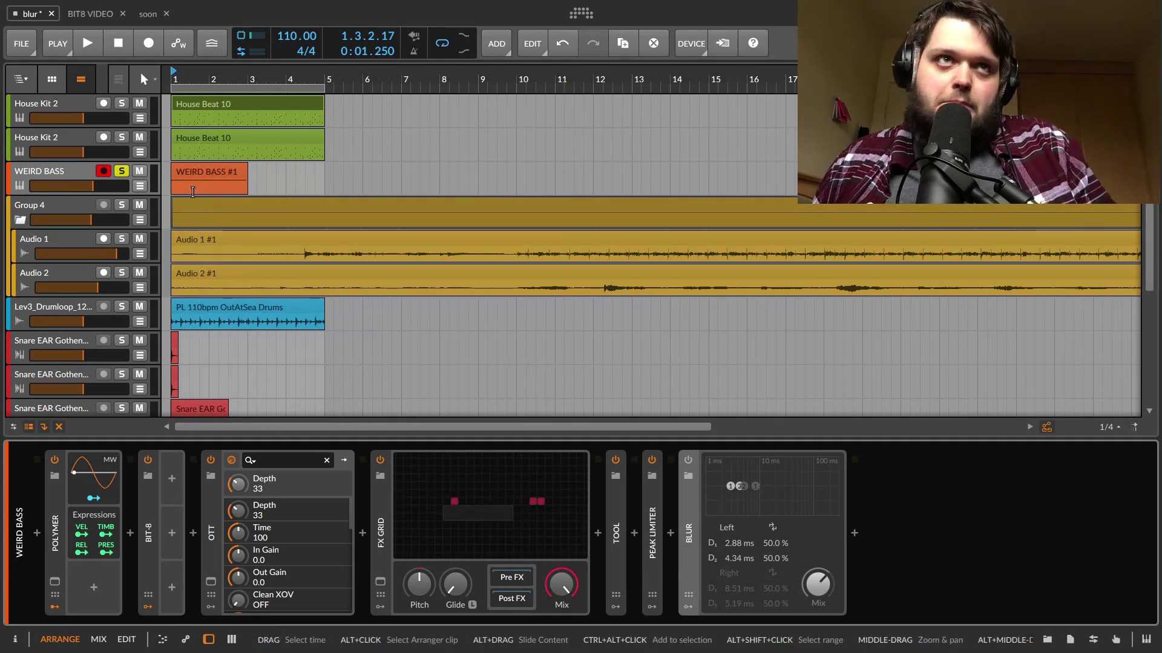
pyautogui.press('space')
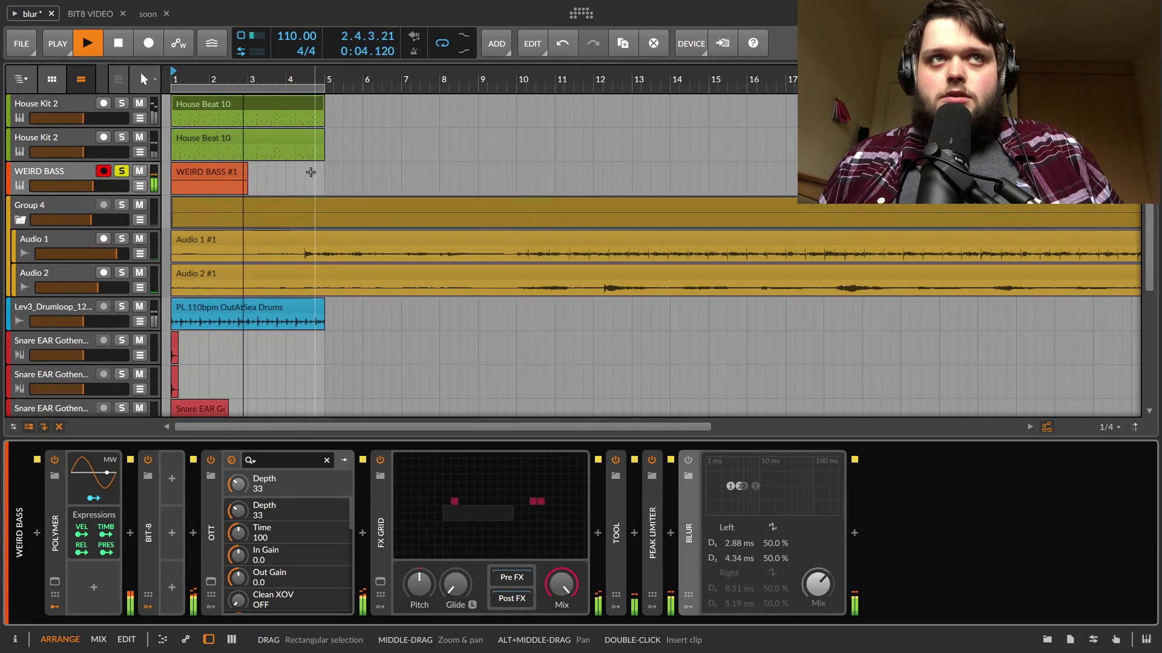
pyautogui.press('space')
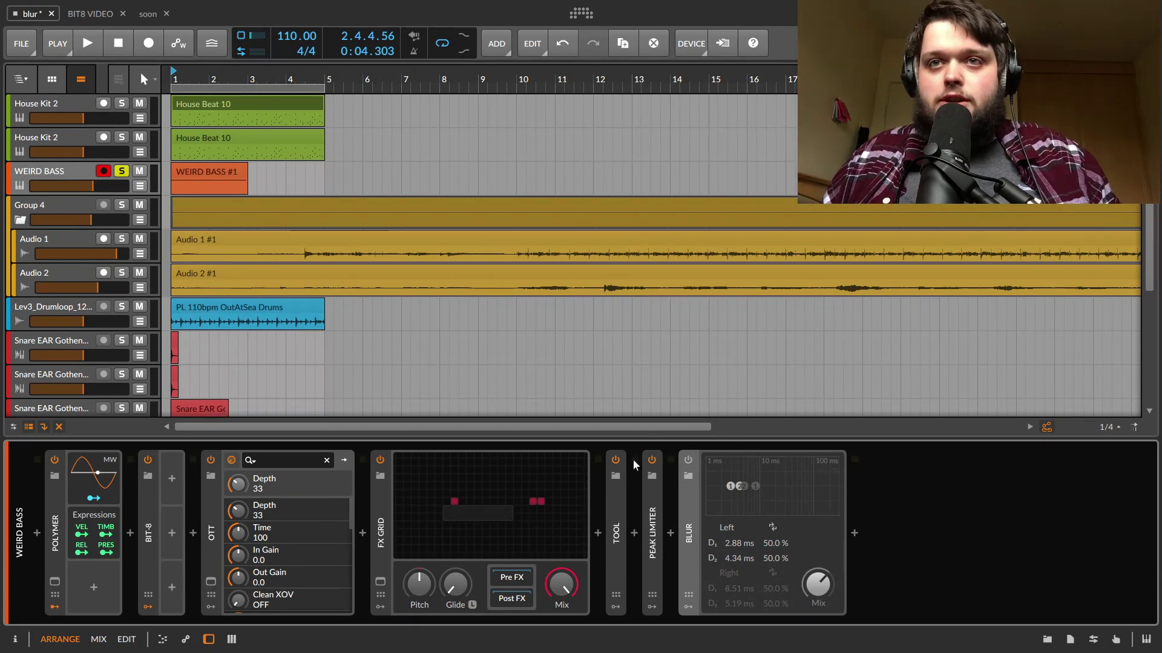
# Switch on the bass's Blur and compare it against the bypassed sound, leaving it on.
pyautogui.press('space')
pyautogui.click(688, 461)
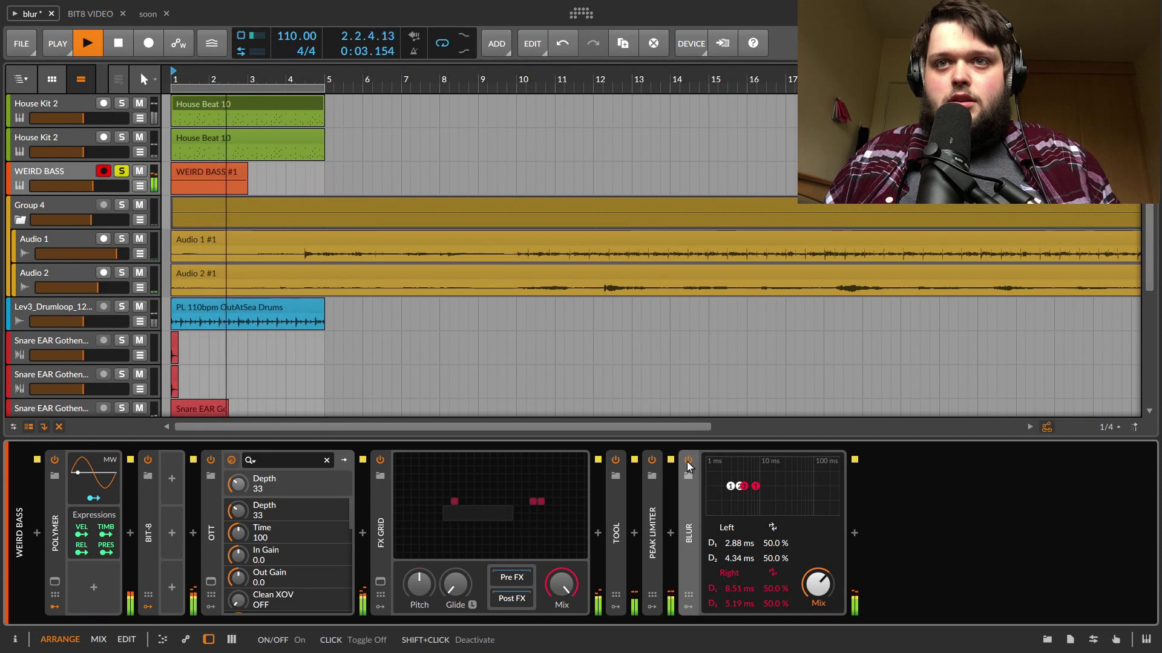
pyautogui.press('space')
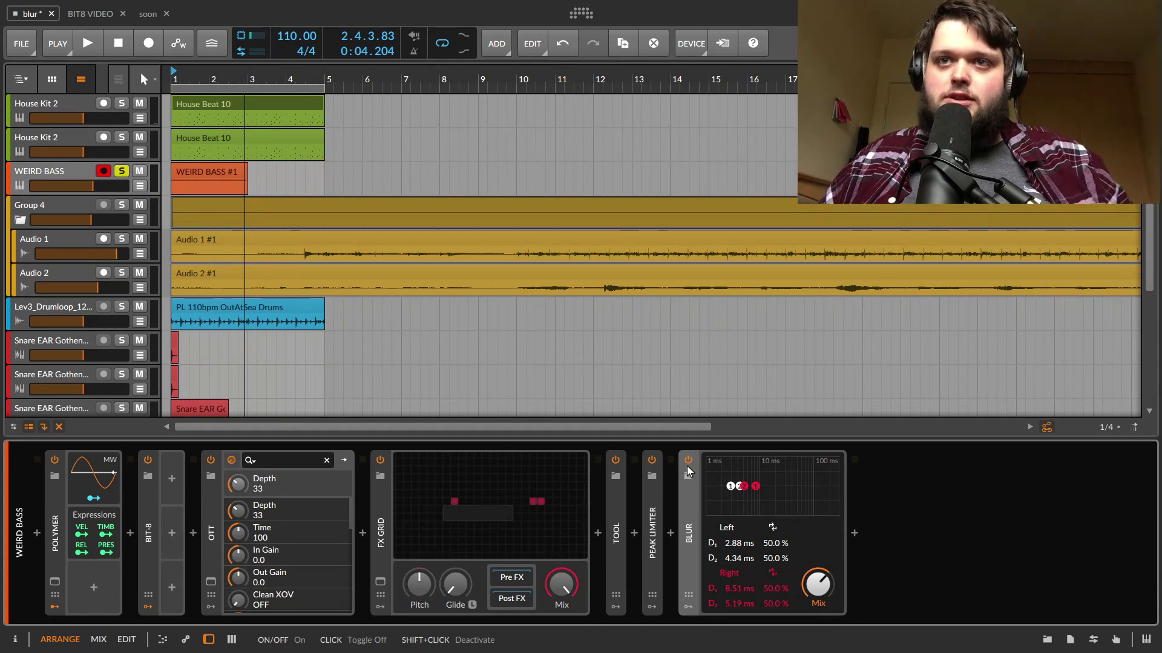
pyautogui.press('space')
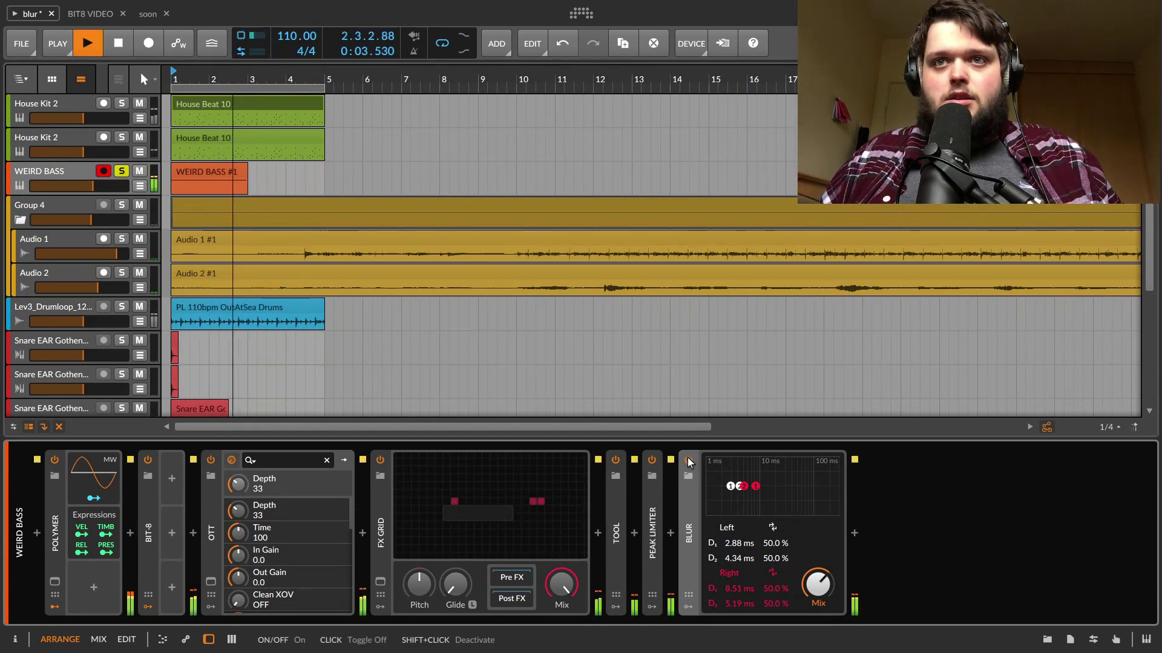
pyautogui.press('space')
pyautogui.press('space')
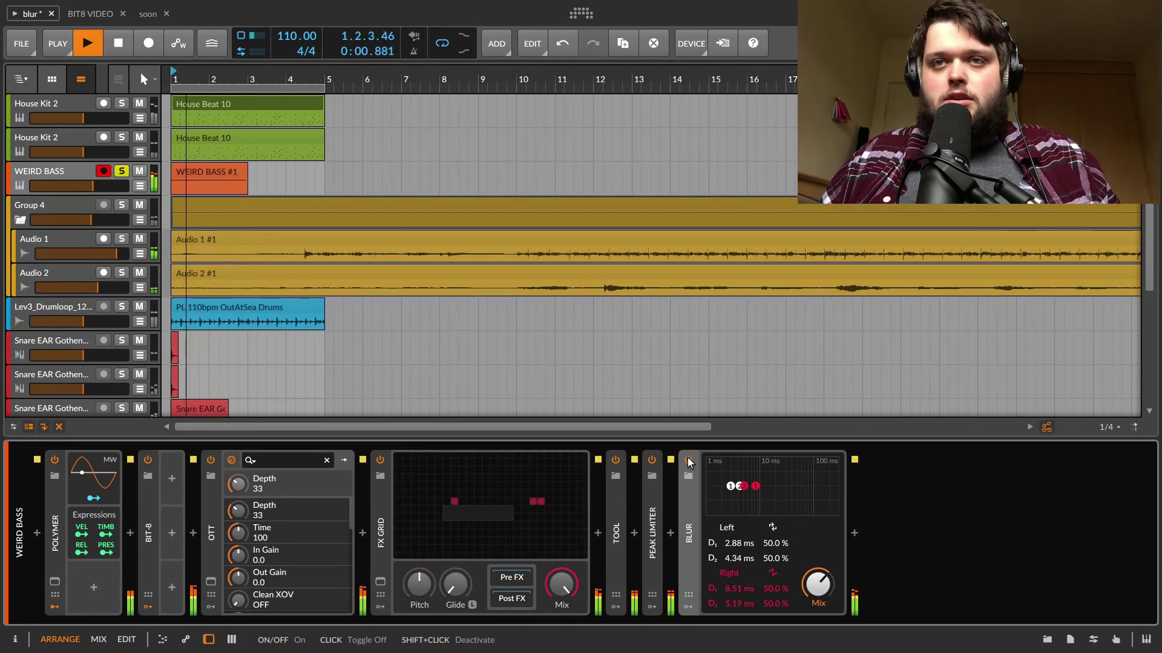
pyautogui.click(689, 461)
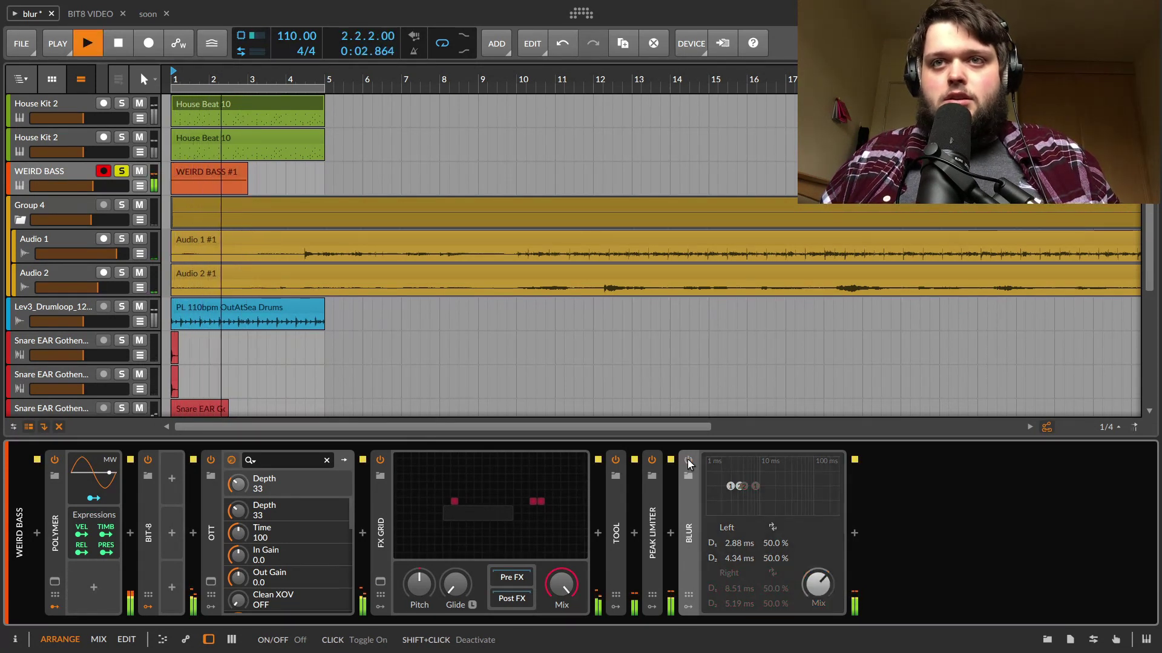
pyautogui.click(689, 461)
pyautogui.press('space')
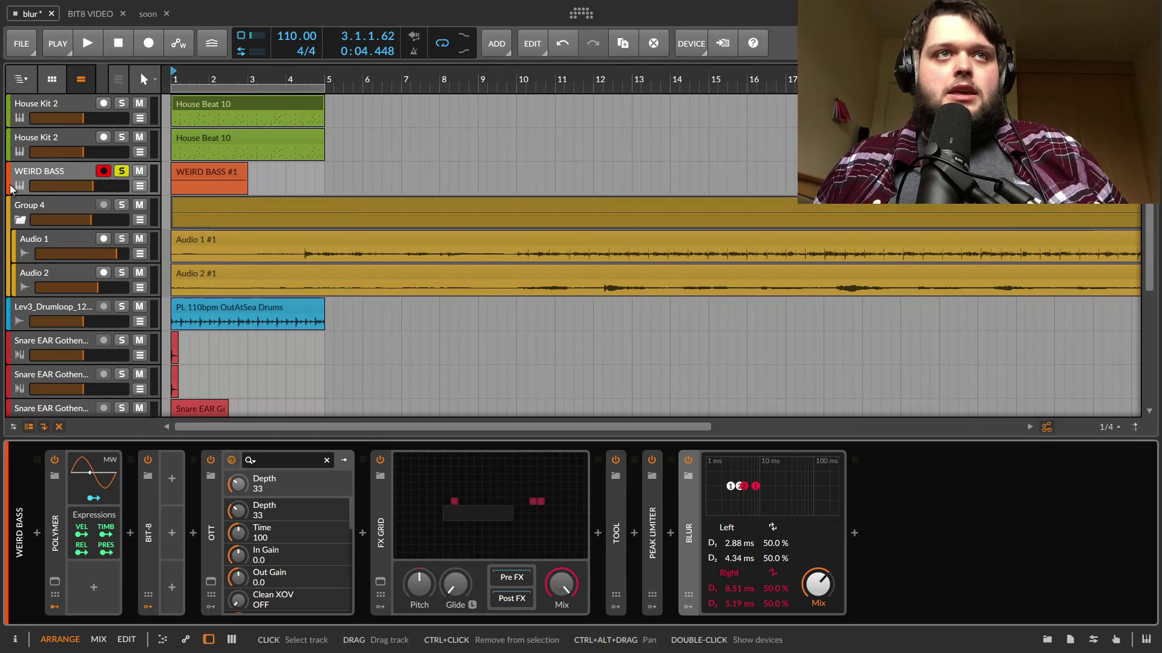
# Unsolo WEIRD BASS, solo Group 4, and show Audio 2's Blur, Pro-C 2, ValhallaRoom and EQ+ chain.
pyautogui.click(121, 170)
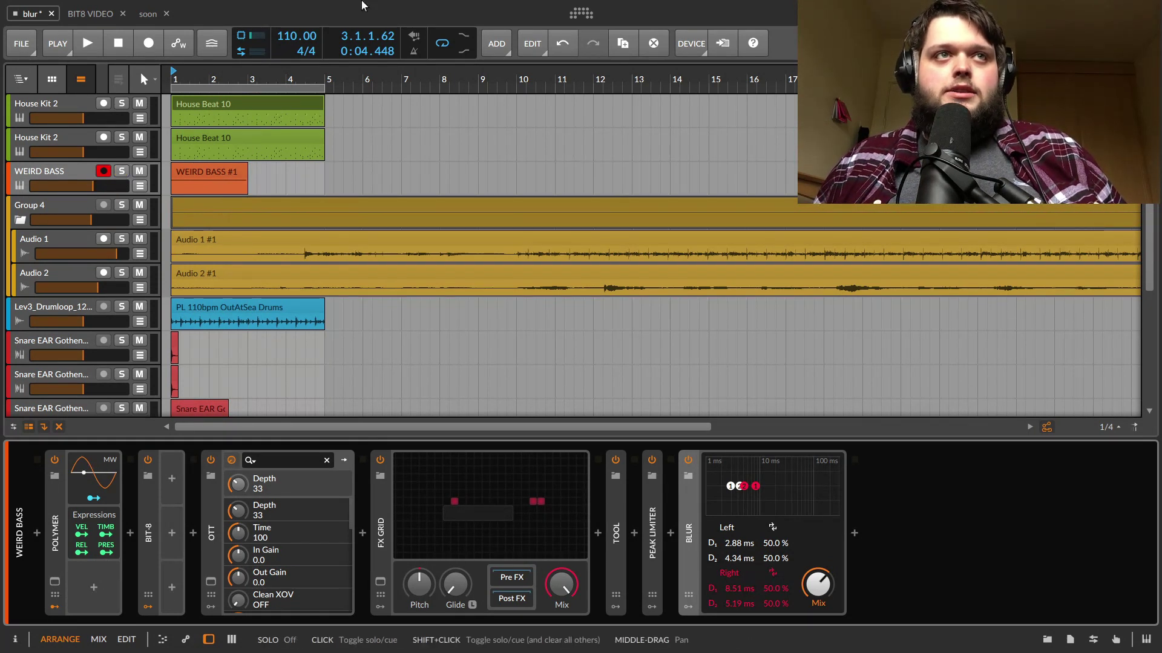
pyautogui.click(121, 205)
pyautogui.click(79, 267)
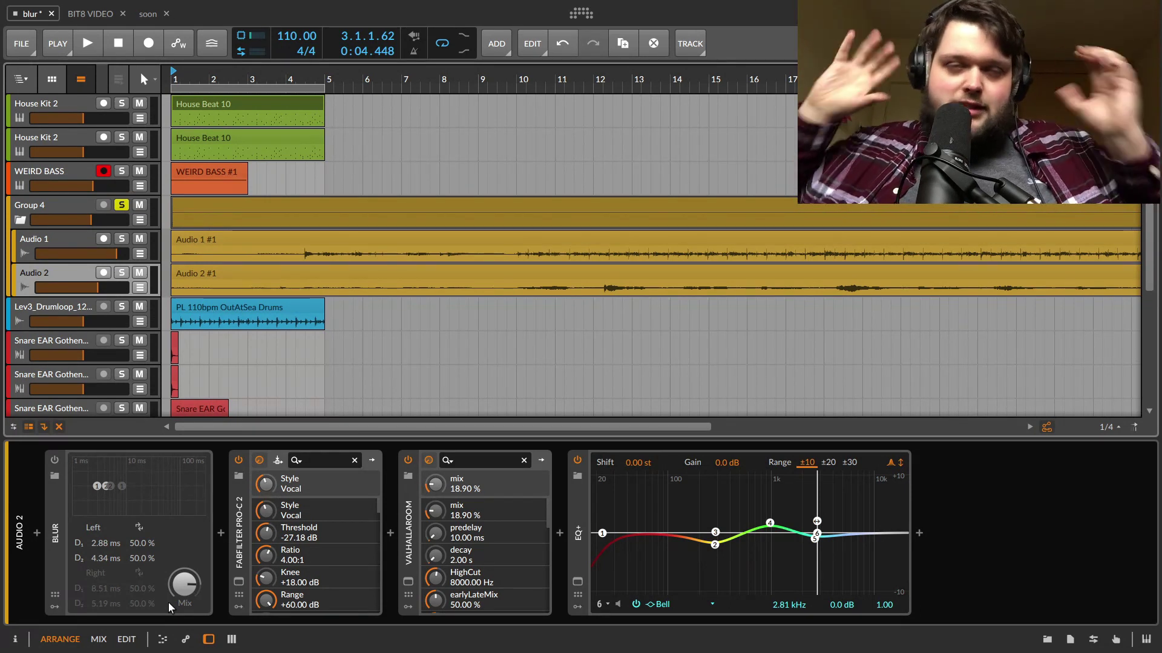
# Move the playback start to bar 12 and reselect Audio 2 to show its chain.
pyautogui.click(505, 82)
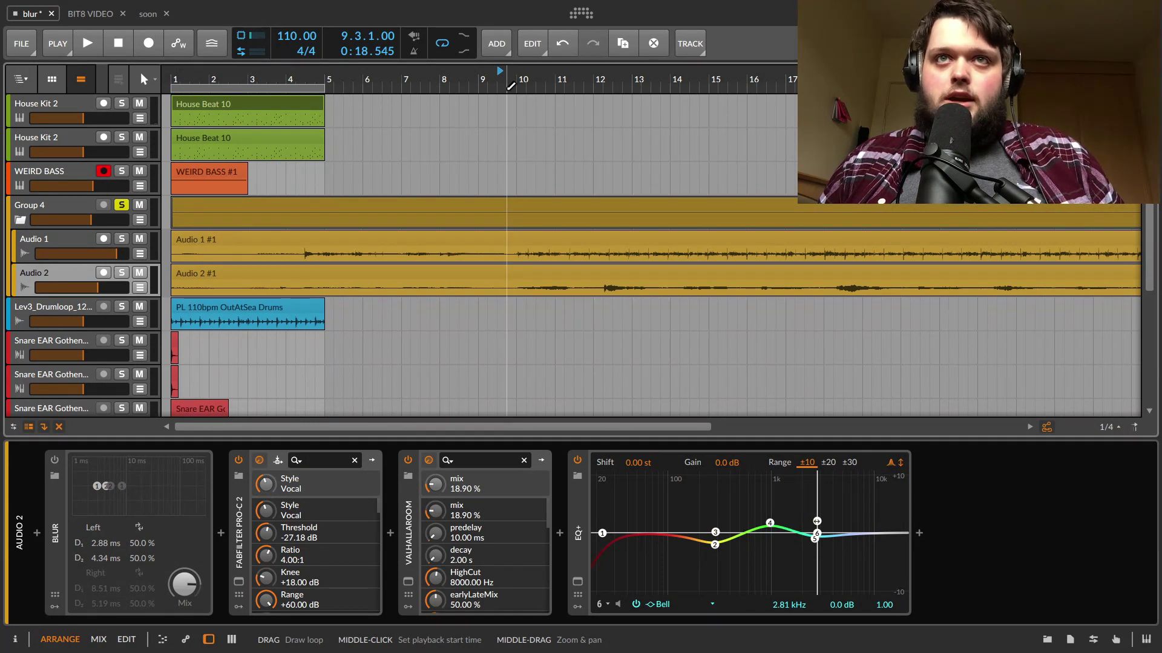
pyautogui.press('space')
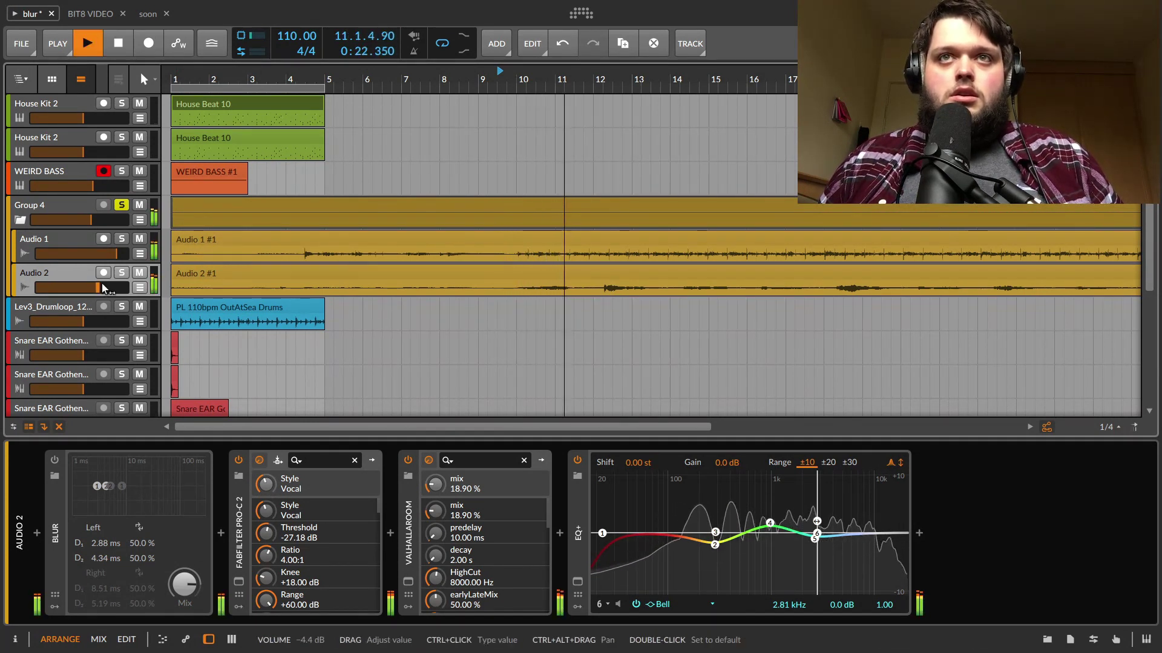
pyautogui.press('space')
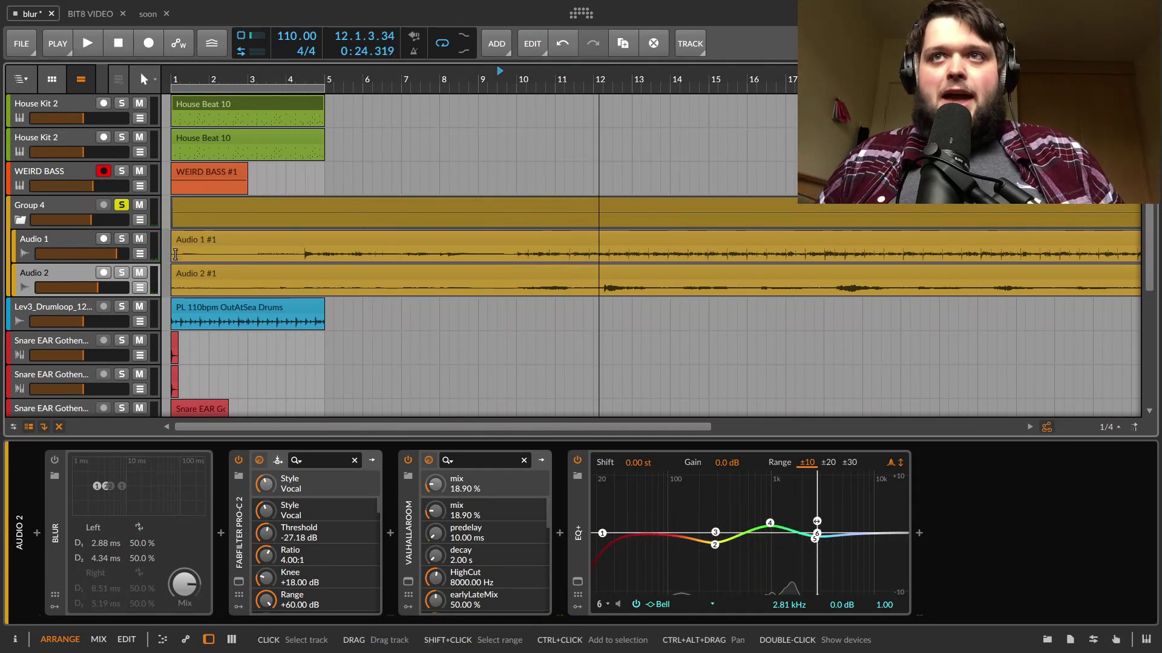
pyautogui.moveTo(602, 72); pyautogui.dragTo(601, 74)
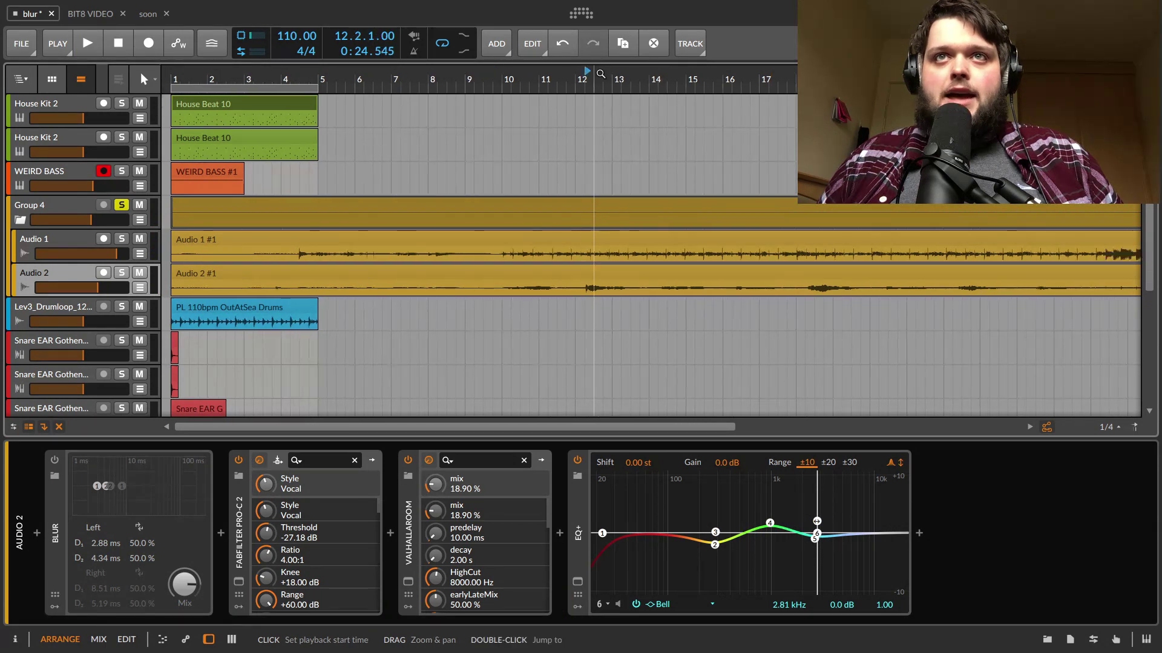
pyautogui.click(46, 239)
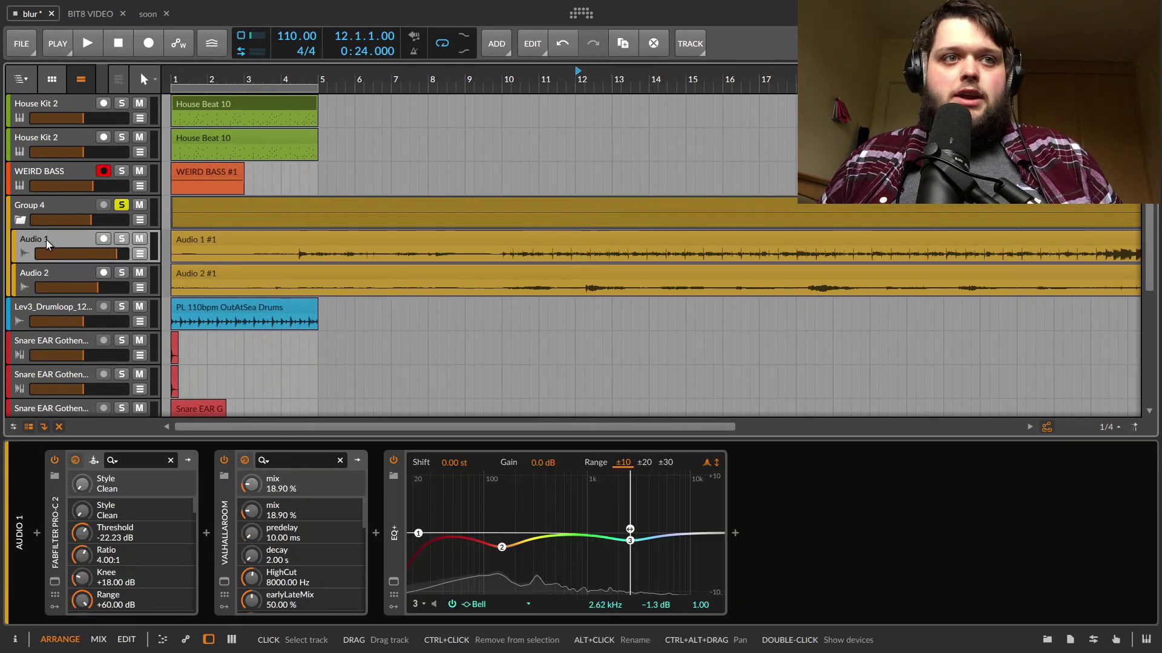
pyautogui.click(45, 275)
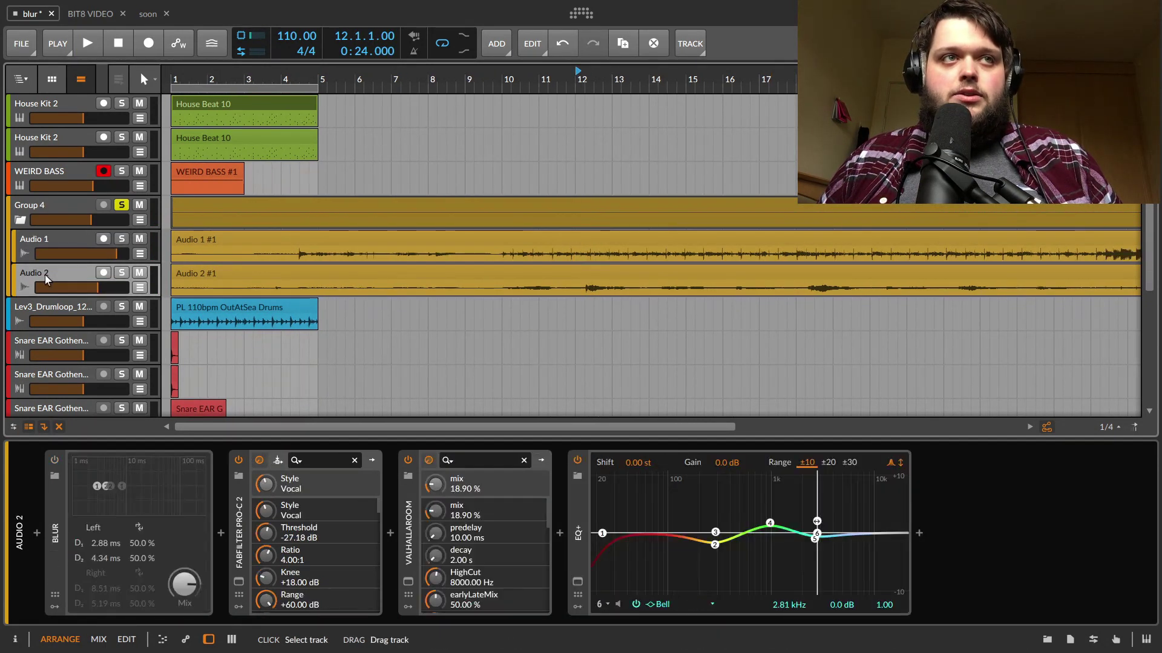
# Play the vocal and toggle Audio 2's Blur on and off, leaving it switched off.
pyautogui.press('space')
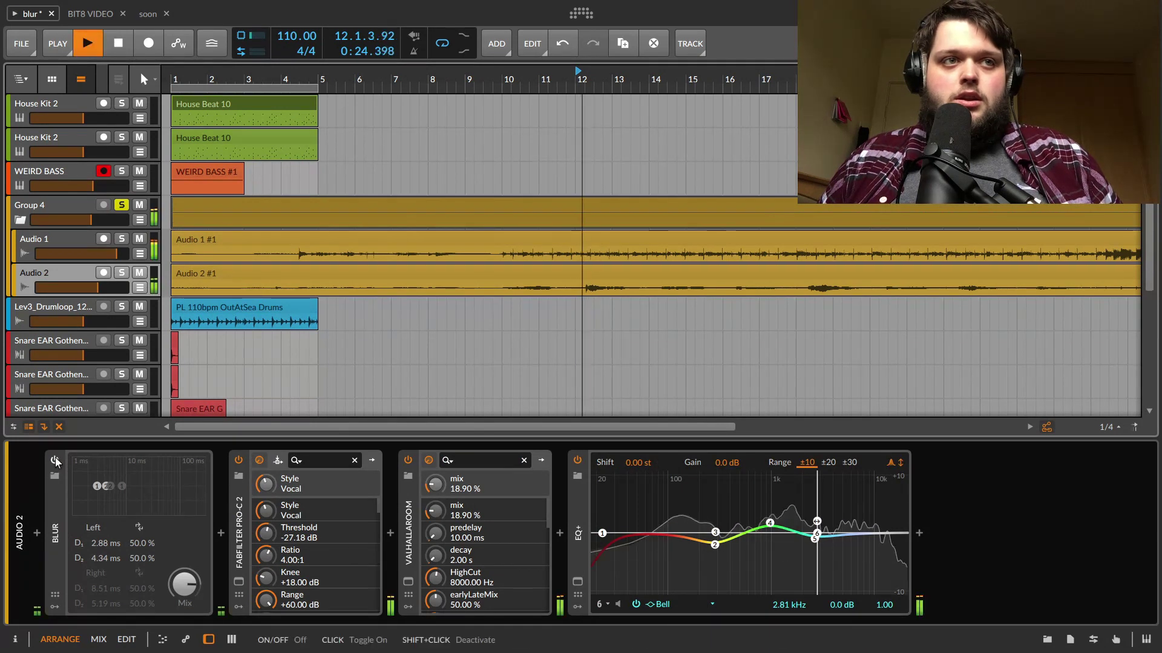
pyautogui.click(56, 458)
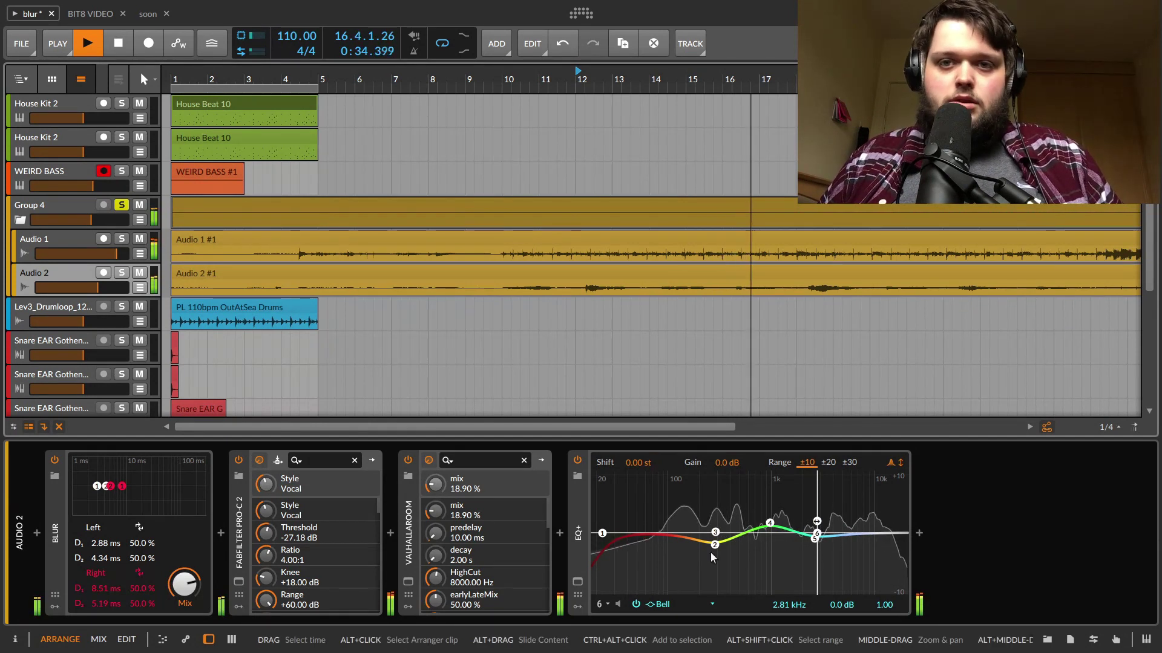
pyautogui.click(56, 460)
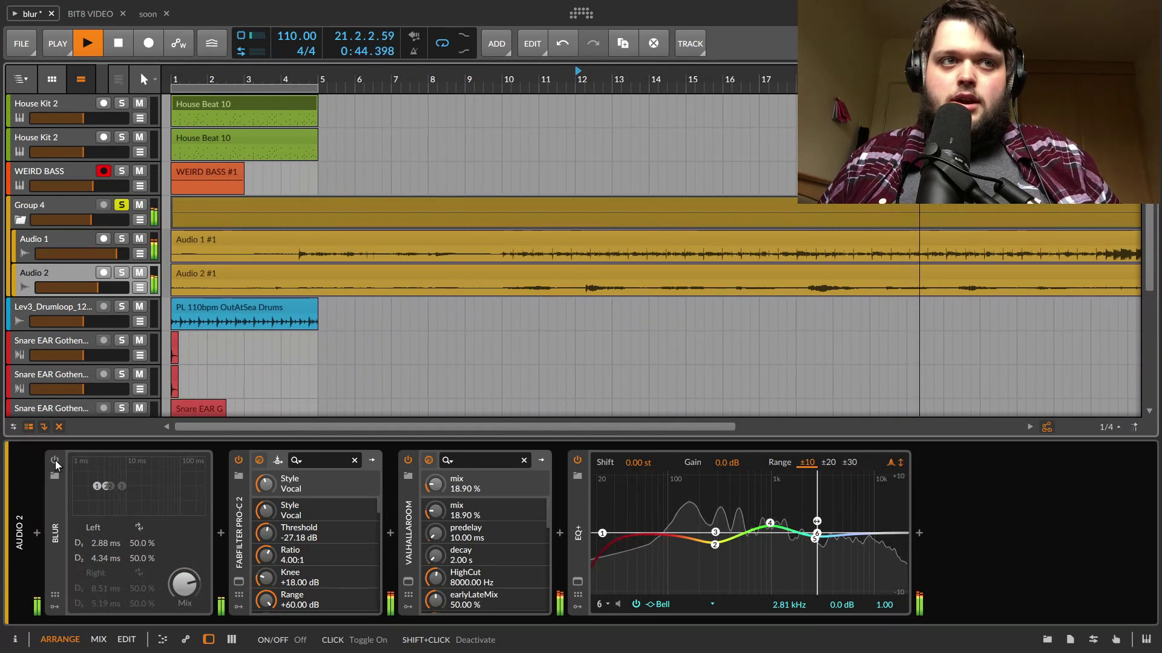
pyautogui.click(56, 460)
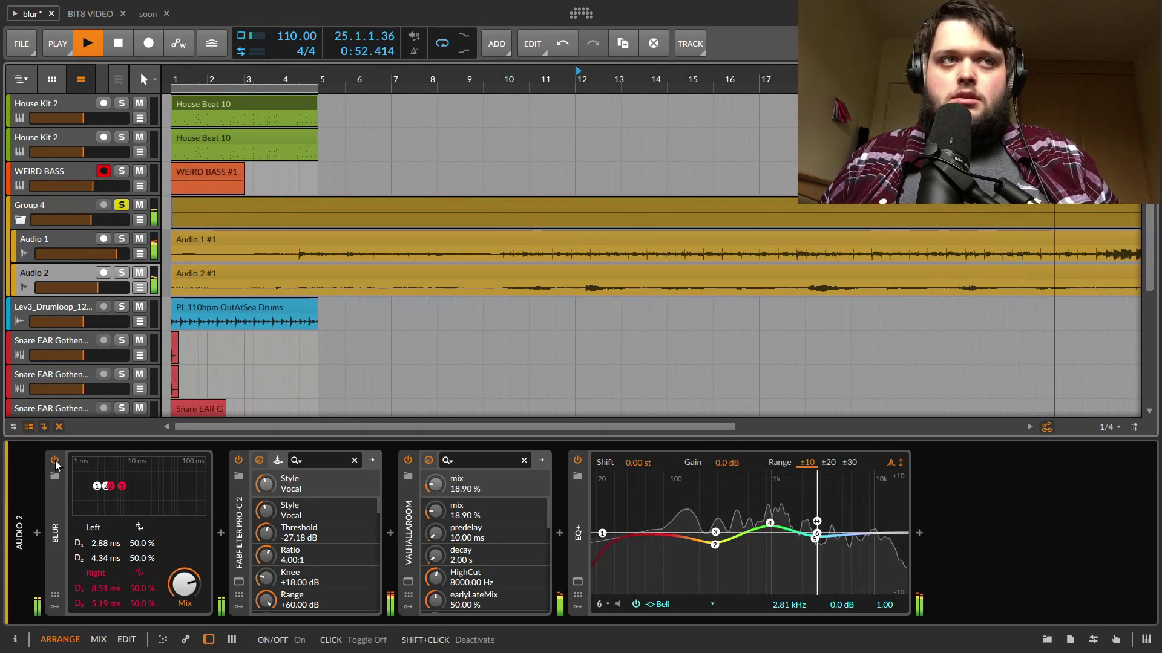
pyautogui.click(55, 461)
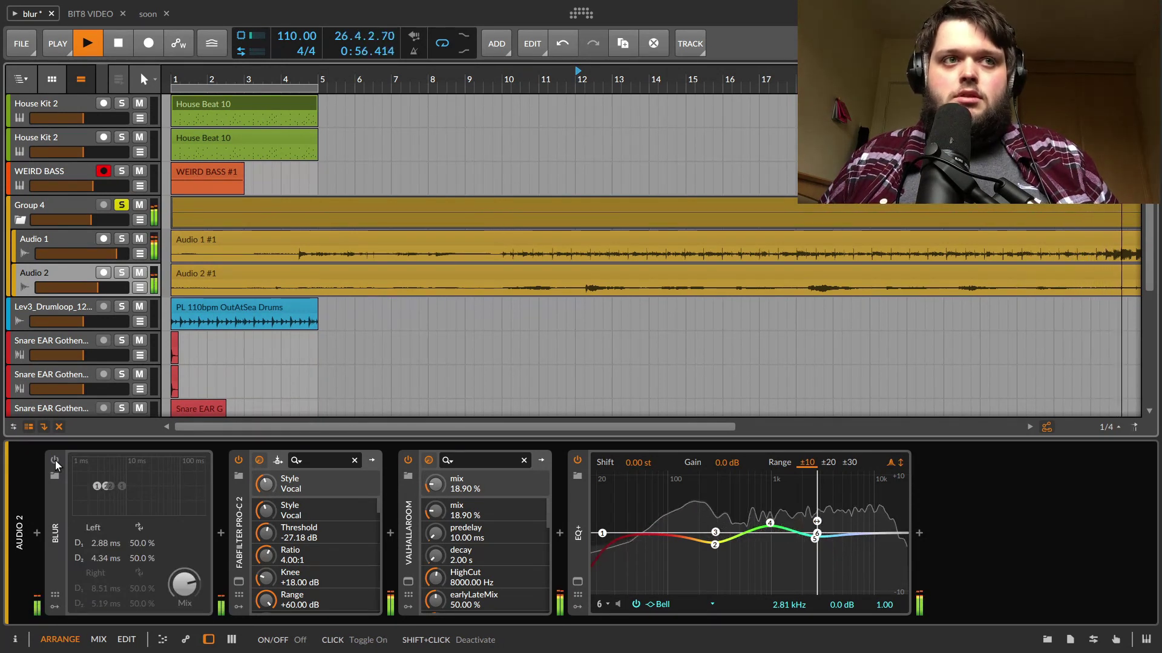
# Solo Audio 2, toggle its Blur off and on during playback ending on, then stop.
pyautogui.click(118, 277)
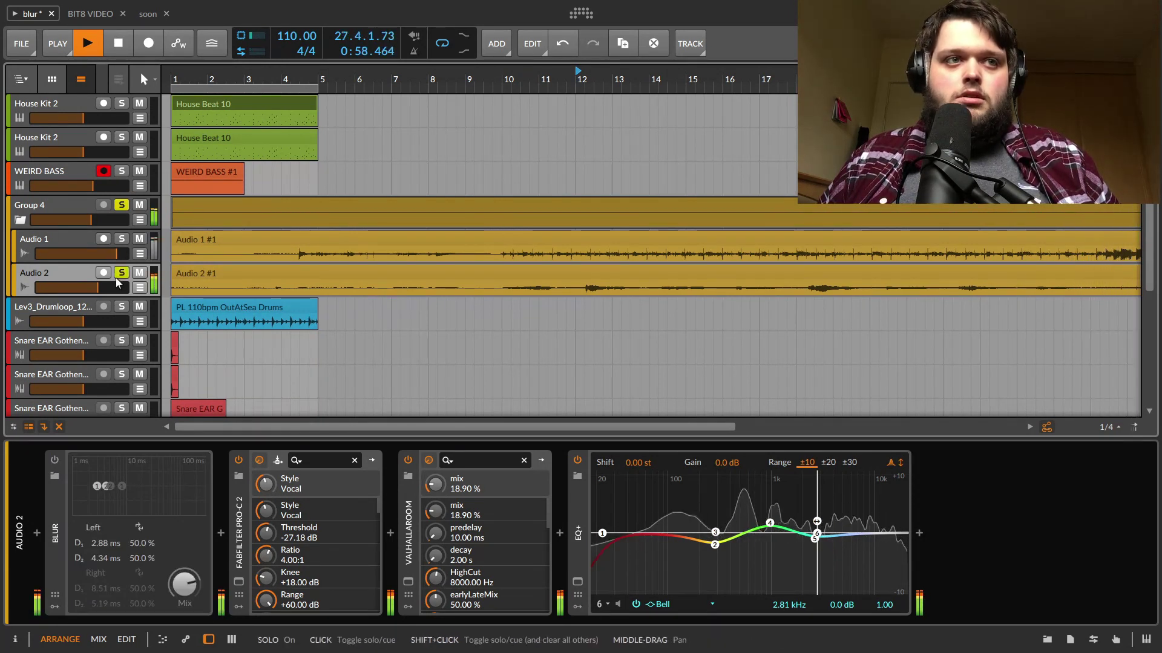
pyautogui.click(54, 461)
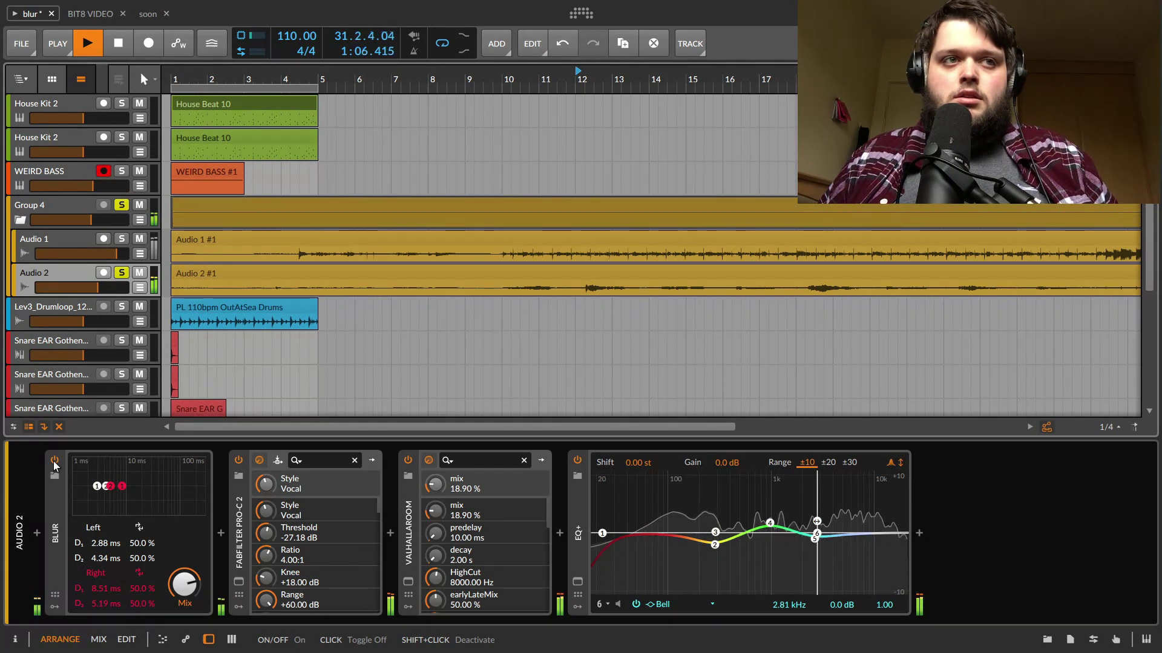
pyautogui.click(54, 461)
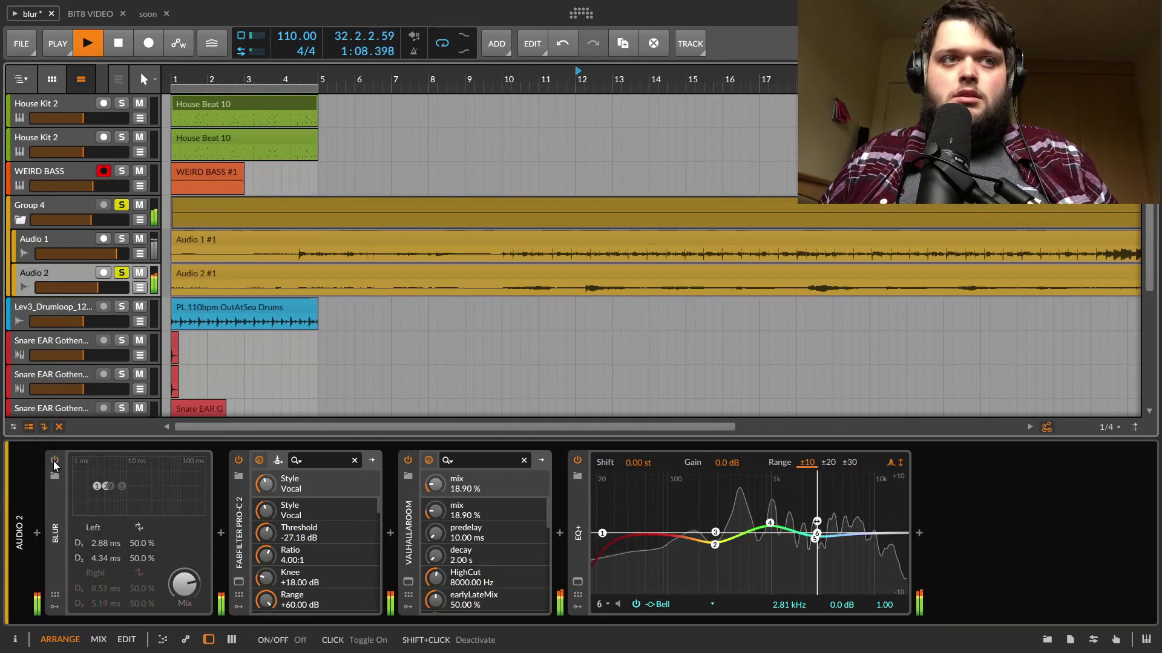
pyautogui.click(54, 461)
pyautogui.press('space')
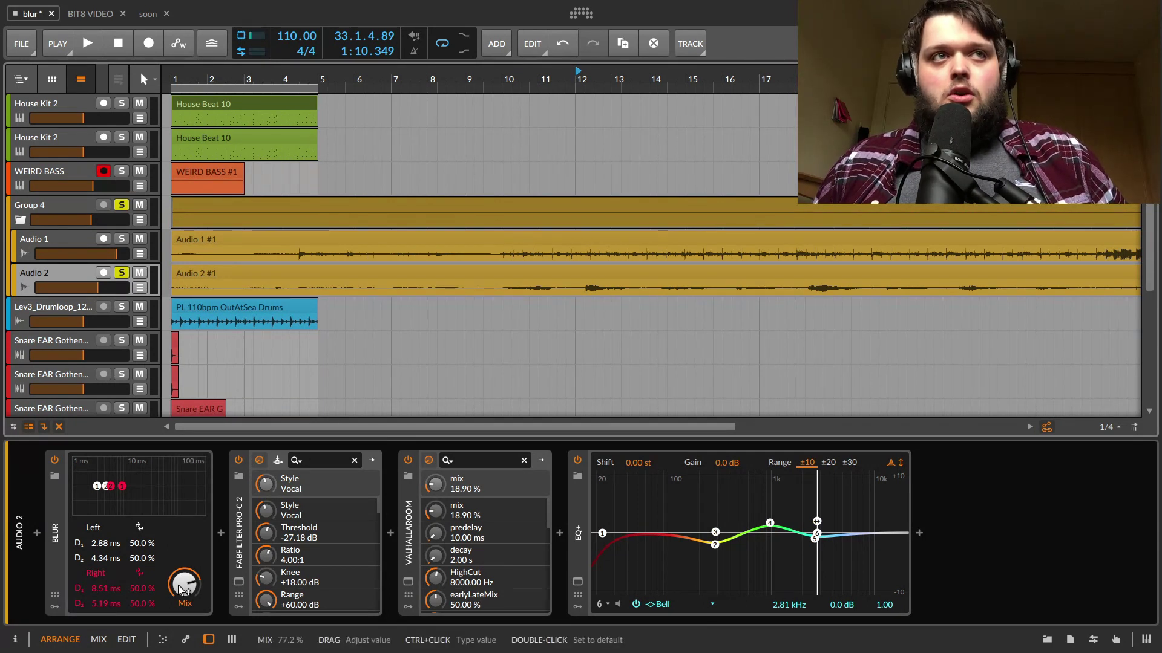
# Turn Audio 2's Blur mix down from 77.2 % to about 24.8 %.
pyautogui.moveTo(181, 590); pyautogui.dragTo(181, 588)
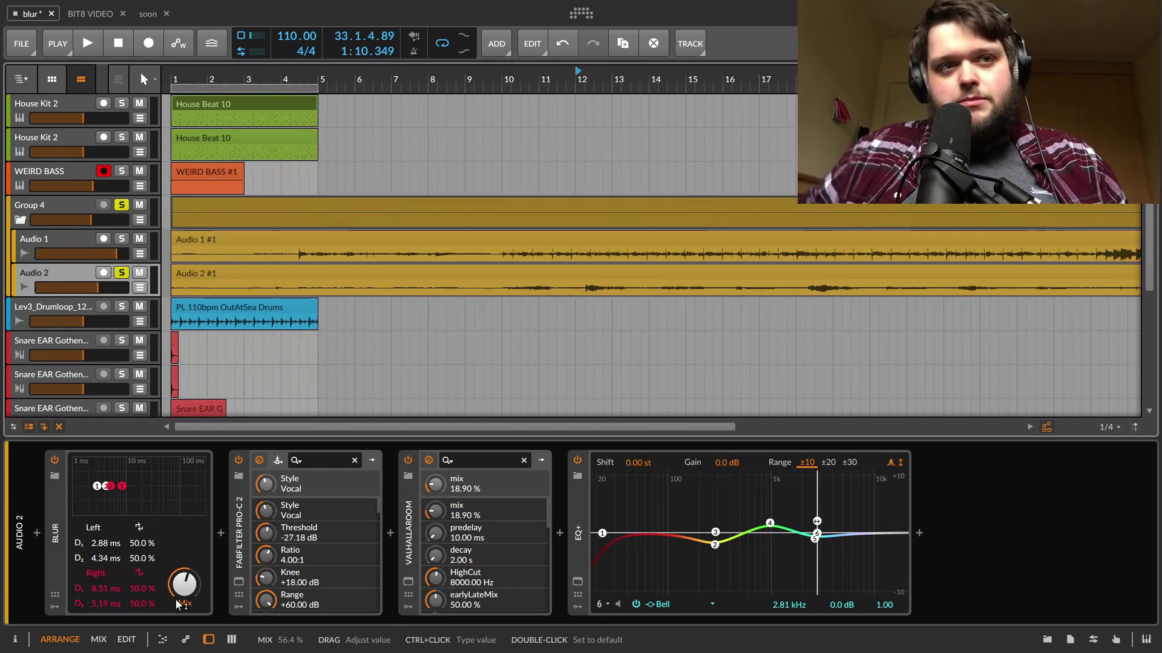
pyautogui.moveTo(184, 590); pyautogui.dragTo(183, 590)
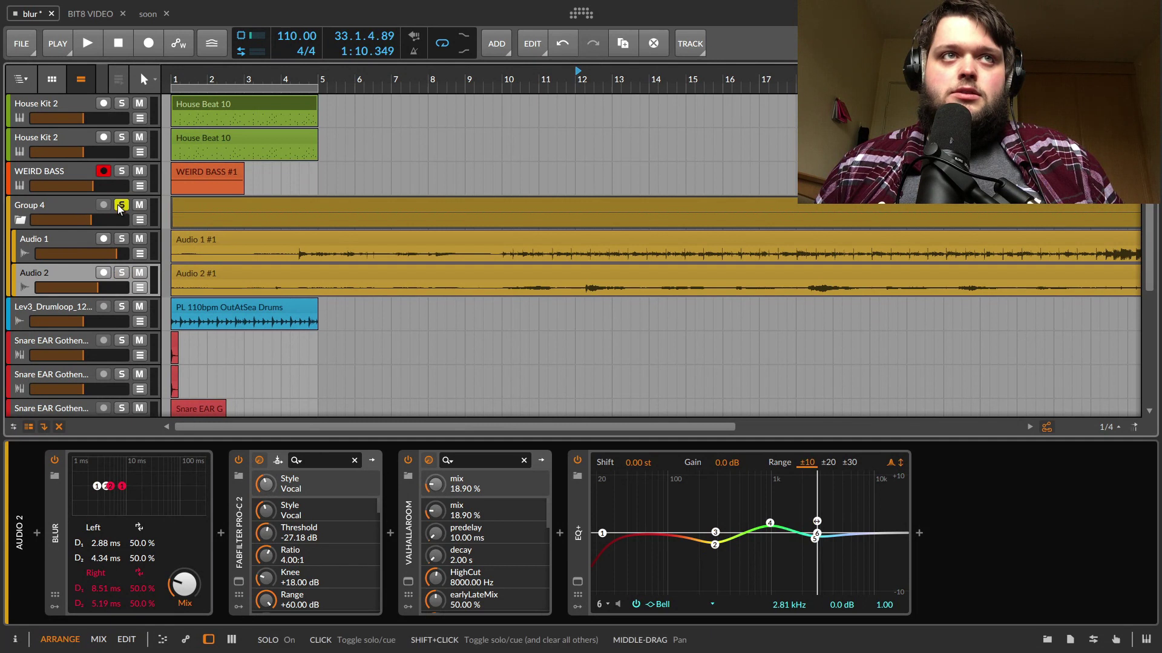
# Solo and select Lev3_Drumloop, audition it from bar 1, and switch on its FX Layer Blur chain.
pyautogui.click(121, 308)
pyautogui.click(34, 307)
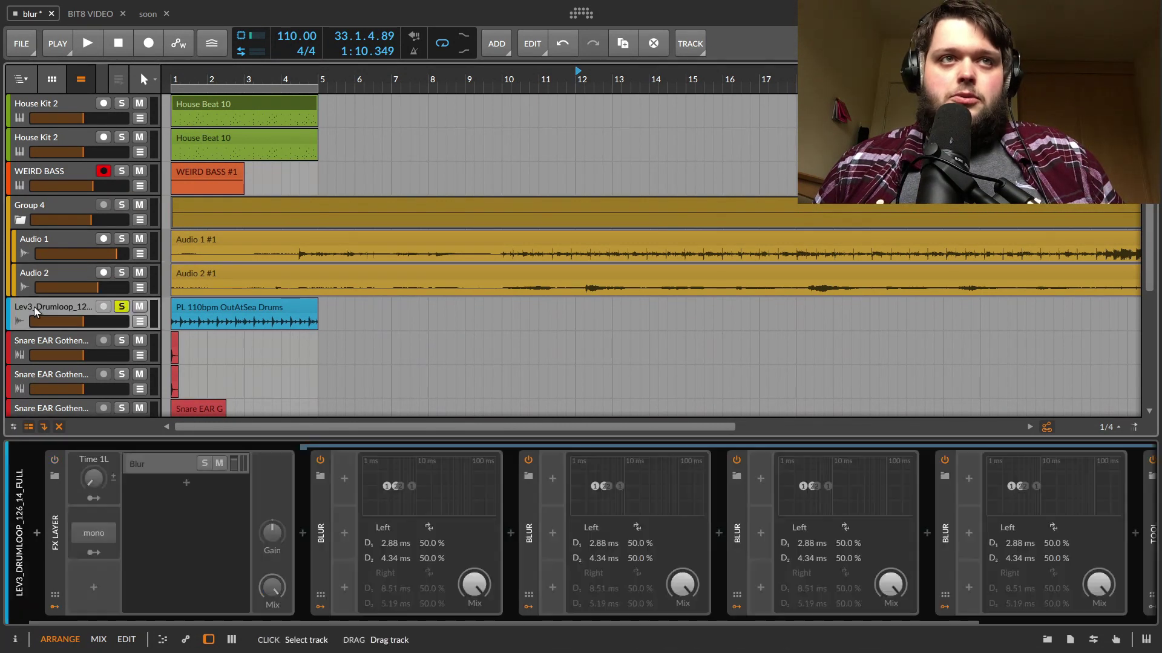
pyautogui.press('space')
pyautogui.press('space')
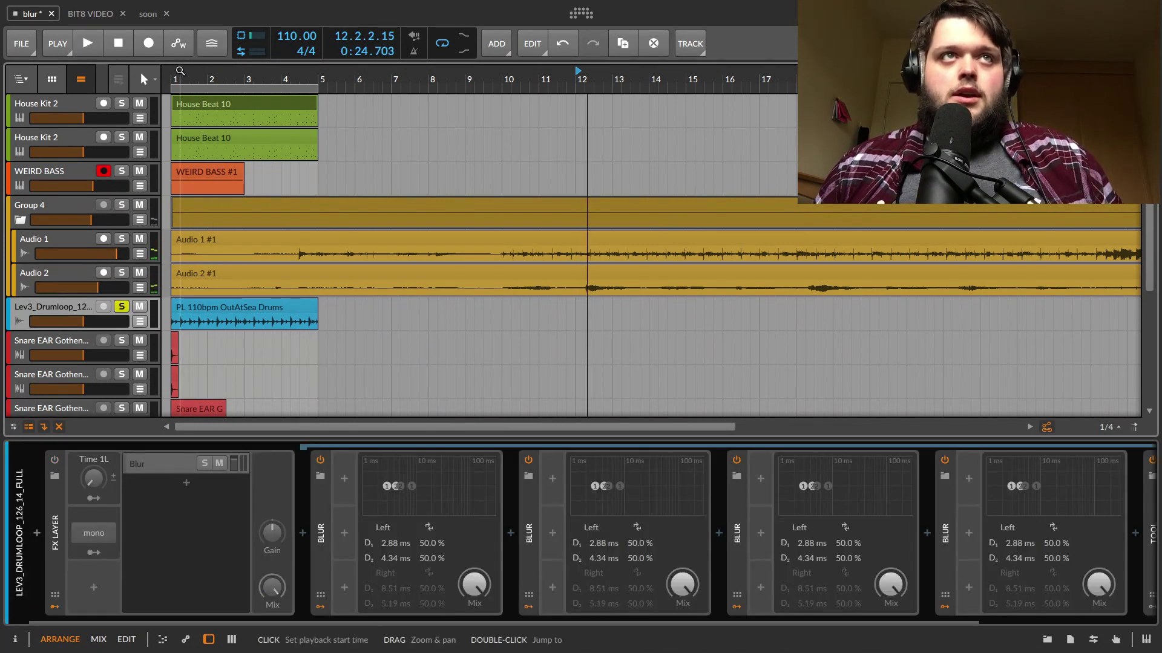
pyautogui.press('Home')
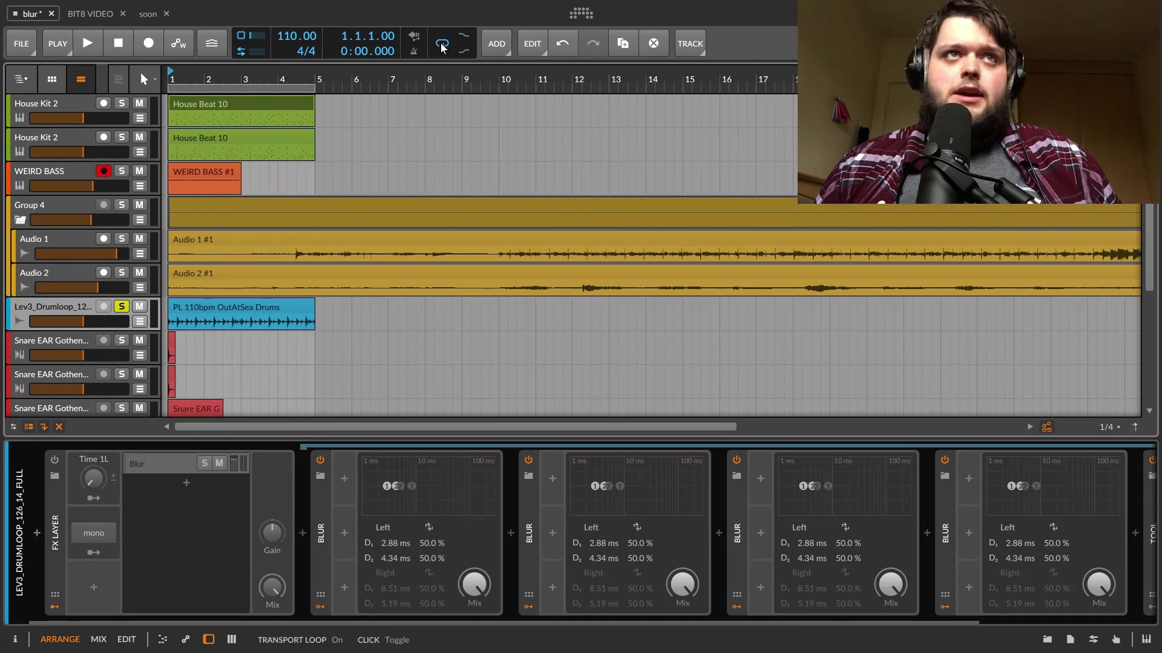
pyautogui.press('space')
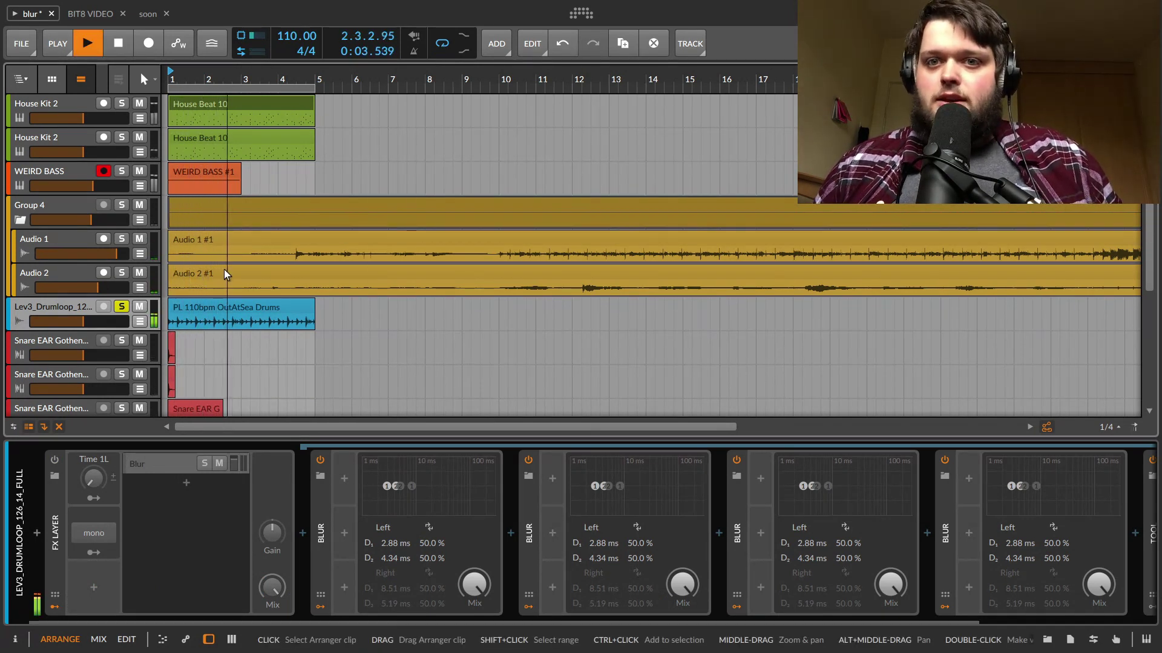
pyautogui.press('space')
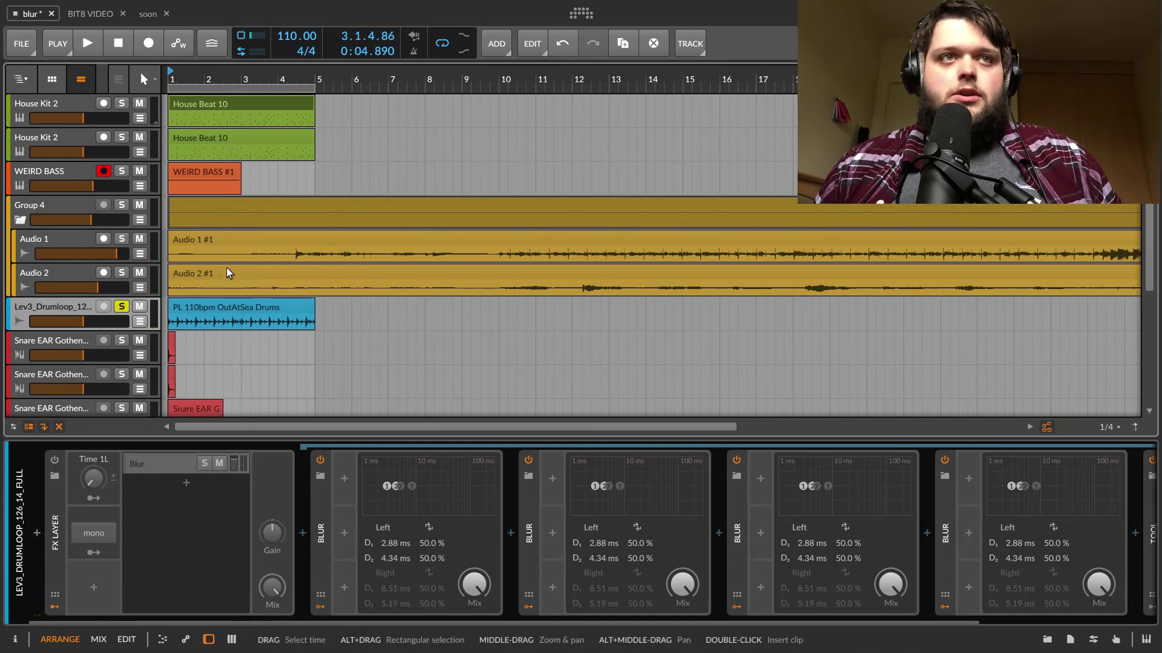
pyautogui.click(54, 460)
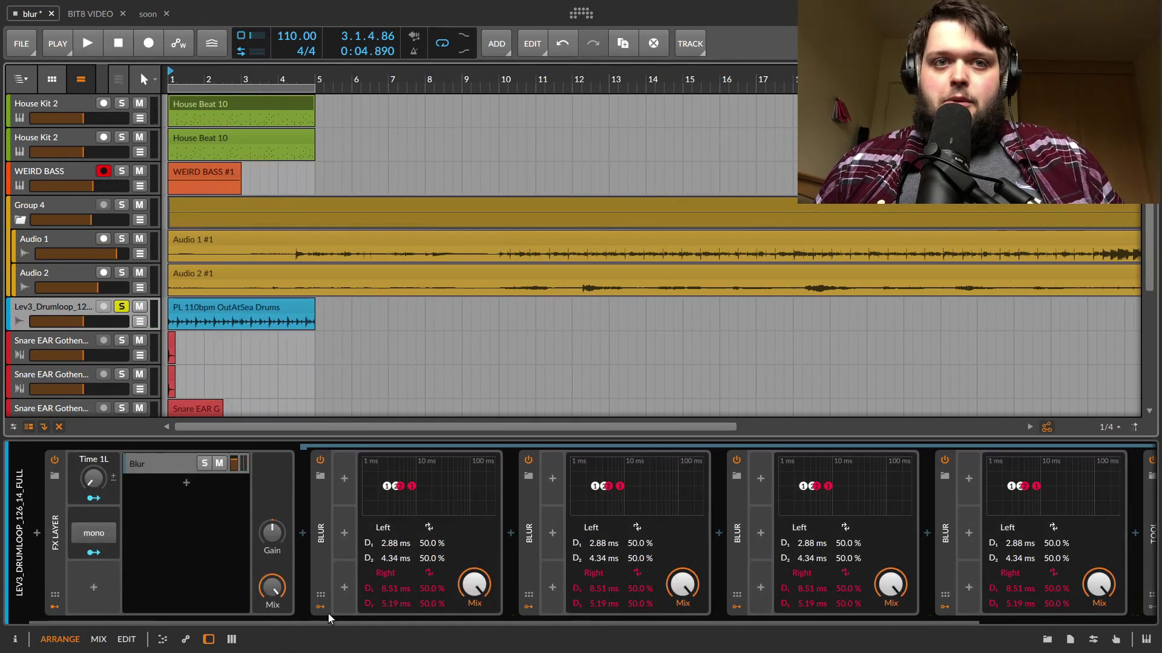
pyautogui.moveTo(332, 620); pyautogui.dragTo(468, 628)
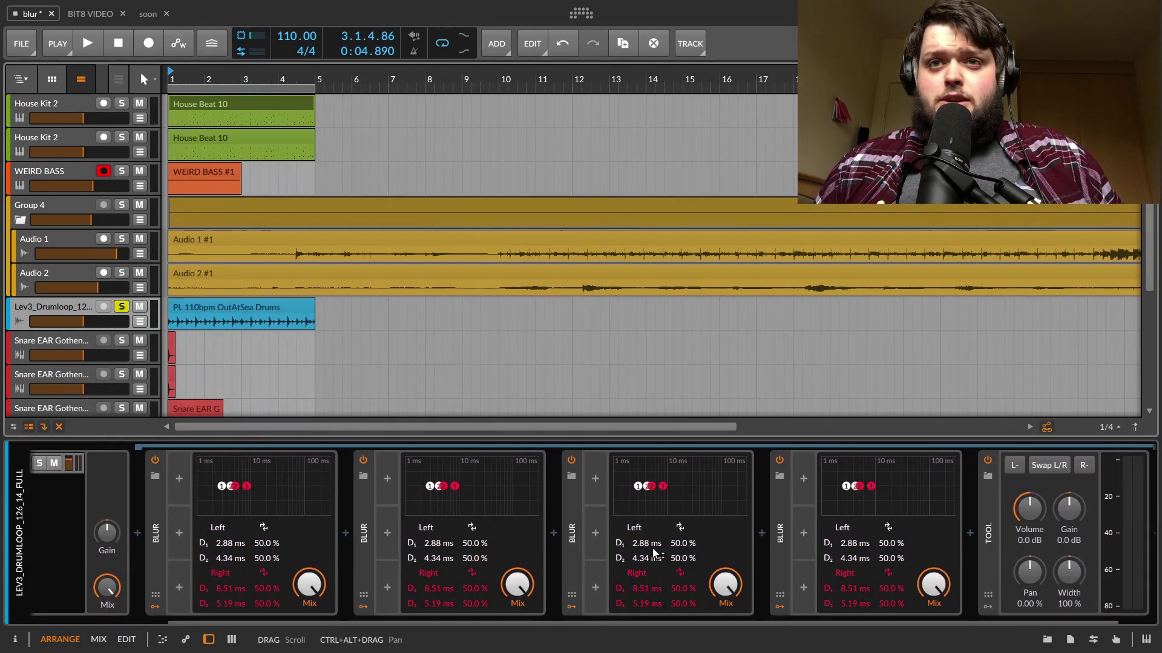
pyautogui.moveTo(610, 618); pyautogui.dragTo(471, 620)
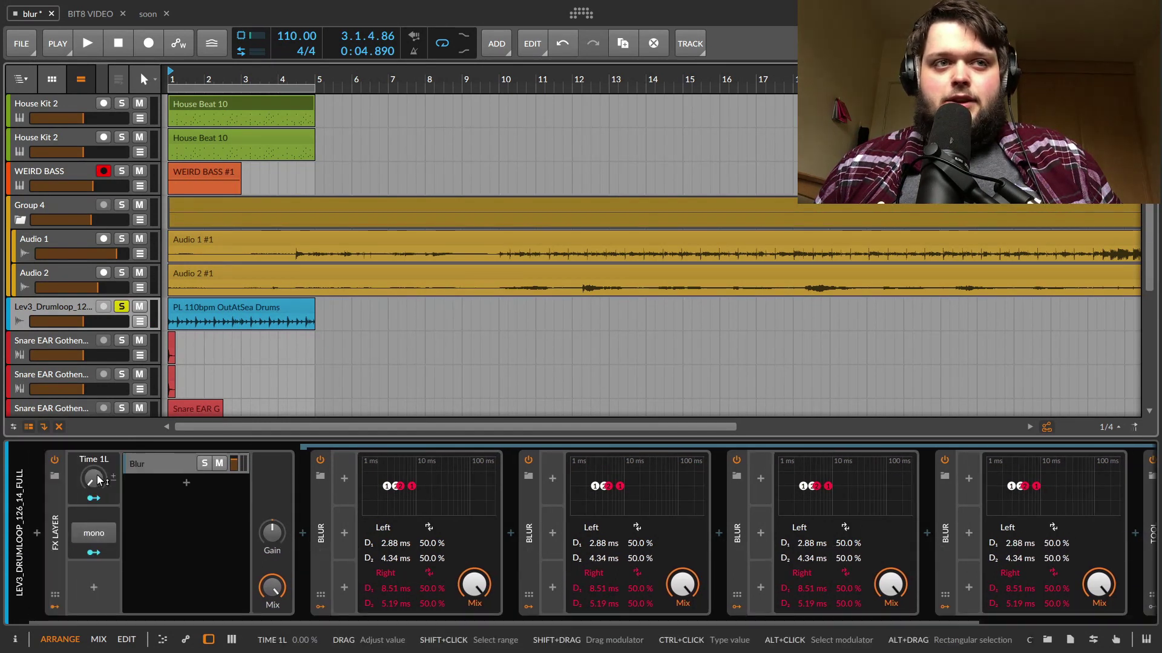
pyautogui.moveTo(90, 478); pyautogui.dragTo(91, 471)
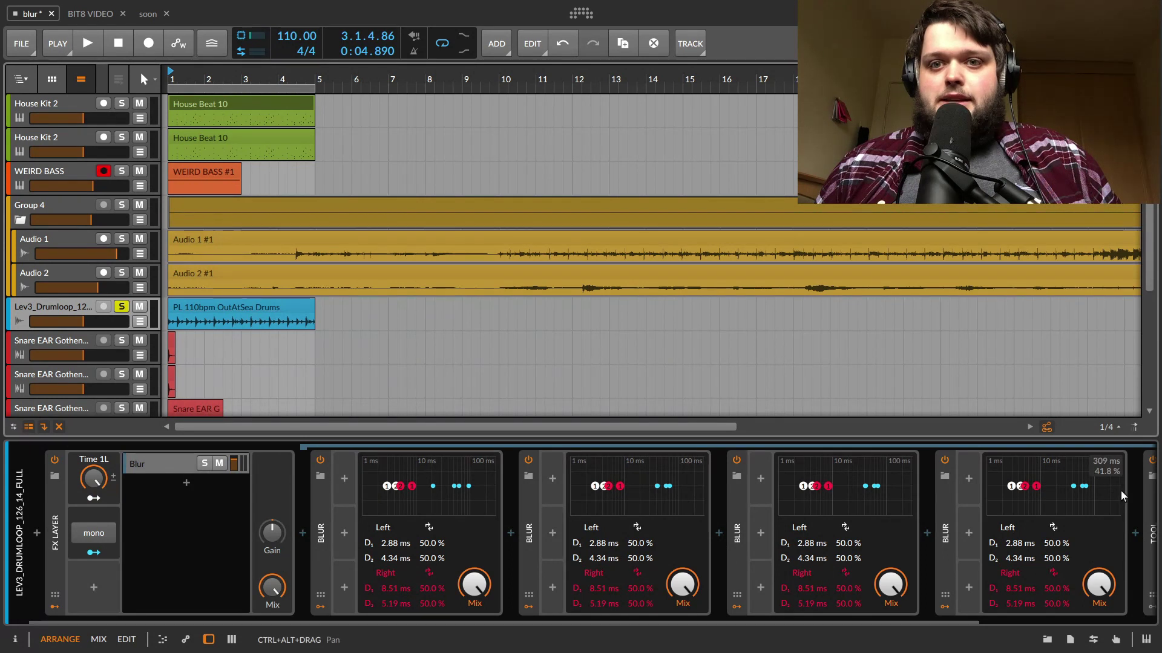
pyautogui.doubleClick(91, 480)
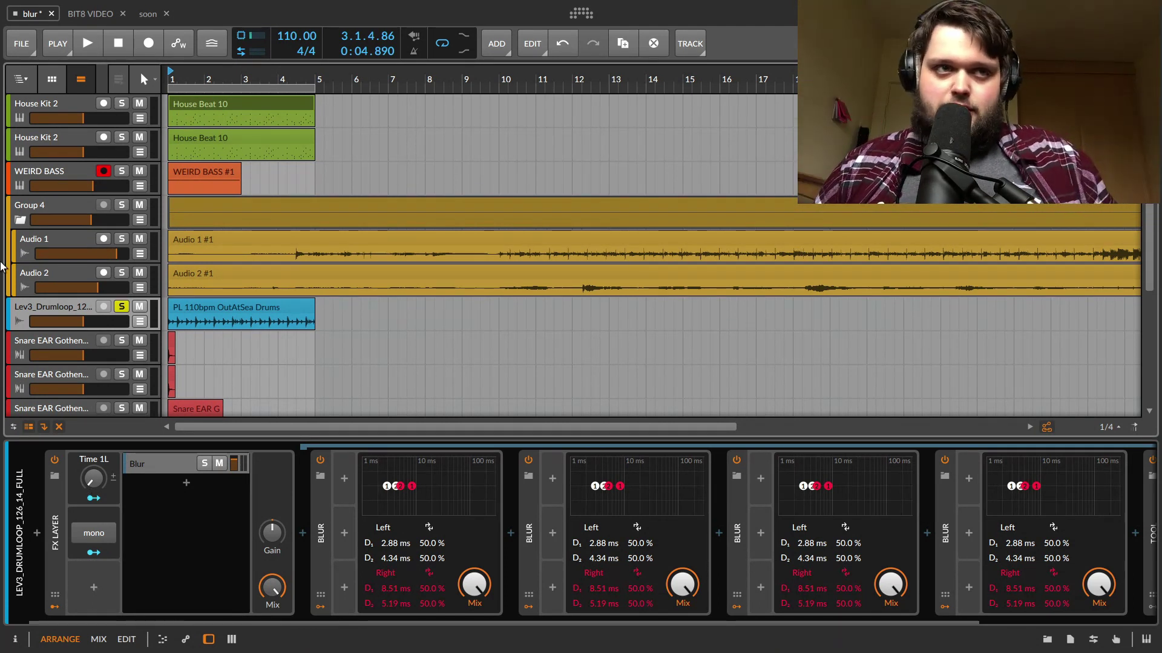
# Sweep the drum loop FX Layer's Time 1L amount up toward 100% while auditioning playback.
pyautogui.press('space')
pyautogui.moveTo(92, 478)
pyautogui.mouseDown()
pyautogui.moveTo(91, 459)
pyautogui.moveTo(94, 488)
pyautogui.mouseUp()
pyautogui.press('space')
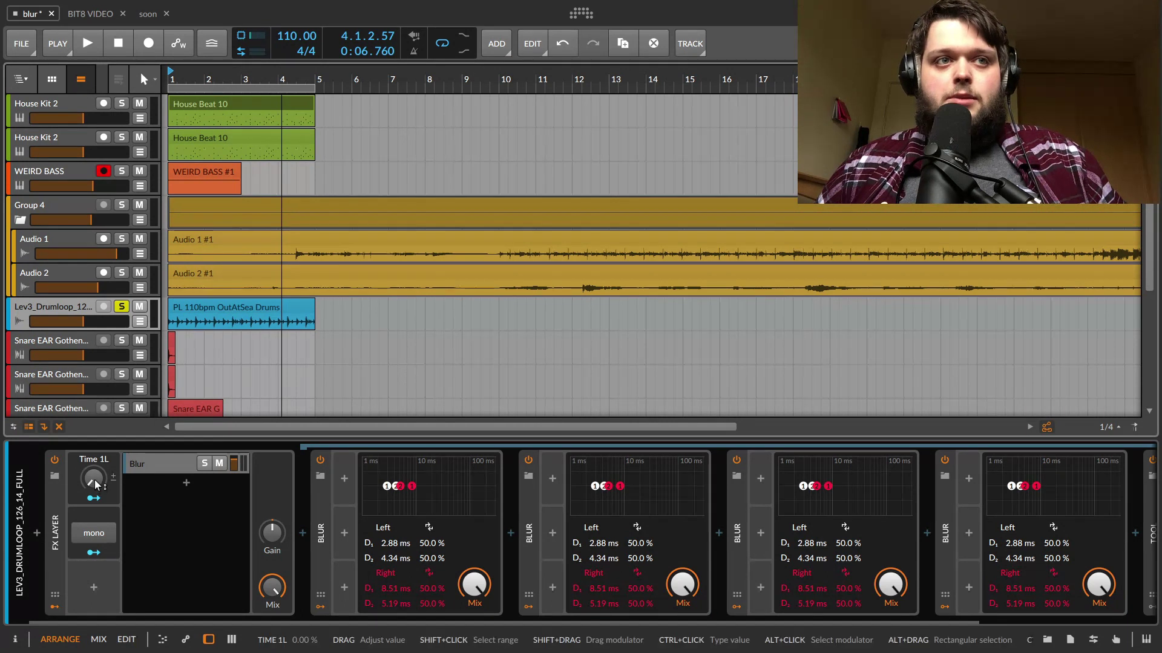
pyautogui.moveTo(93, 478)
pyautogui.mouseDown()
pyautogui.moveTo(93, 460)
pyautogui.moveTo(93, 487)
pyautogui.mouseUp()
pyautogui.press('space')
pyautogui.press('space')
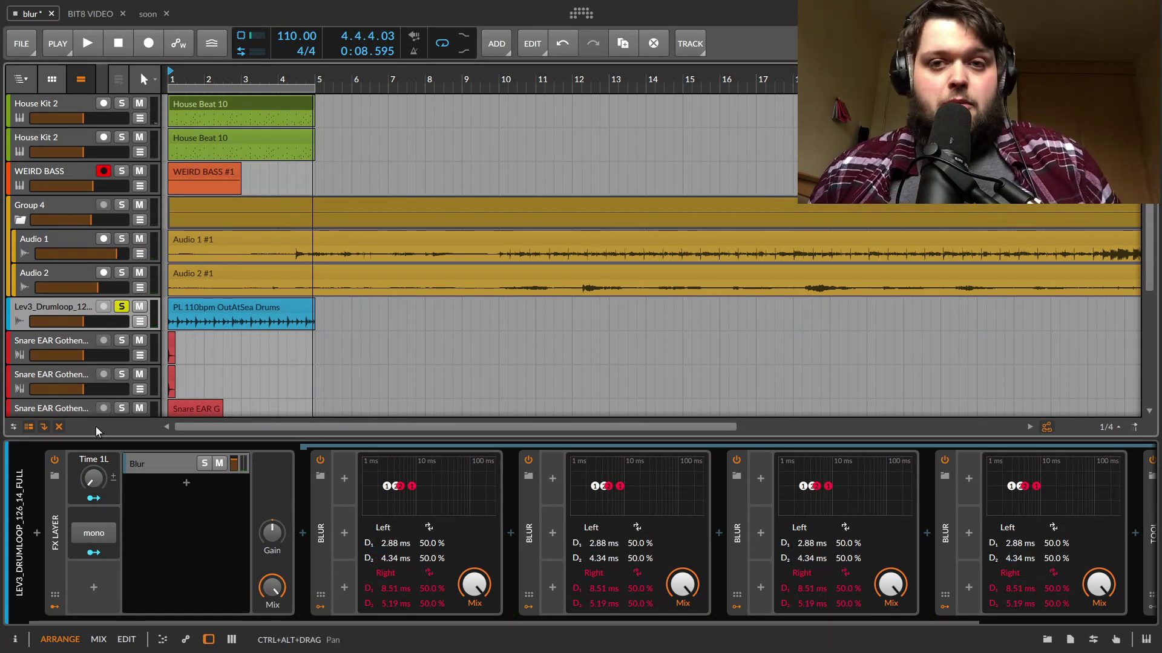
# Switch the FX Layer to mono and replay from bar 1, raising Time 1L to about 36%.
pyautogui.click(82, 526)
pyautogui.scroll(-4, 286, 622)
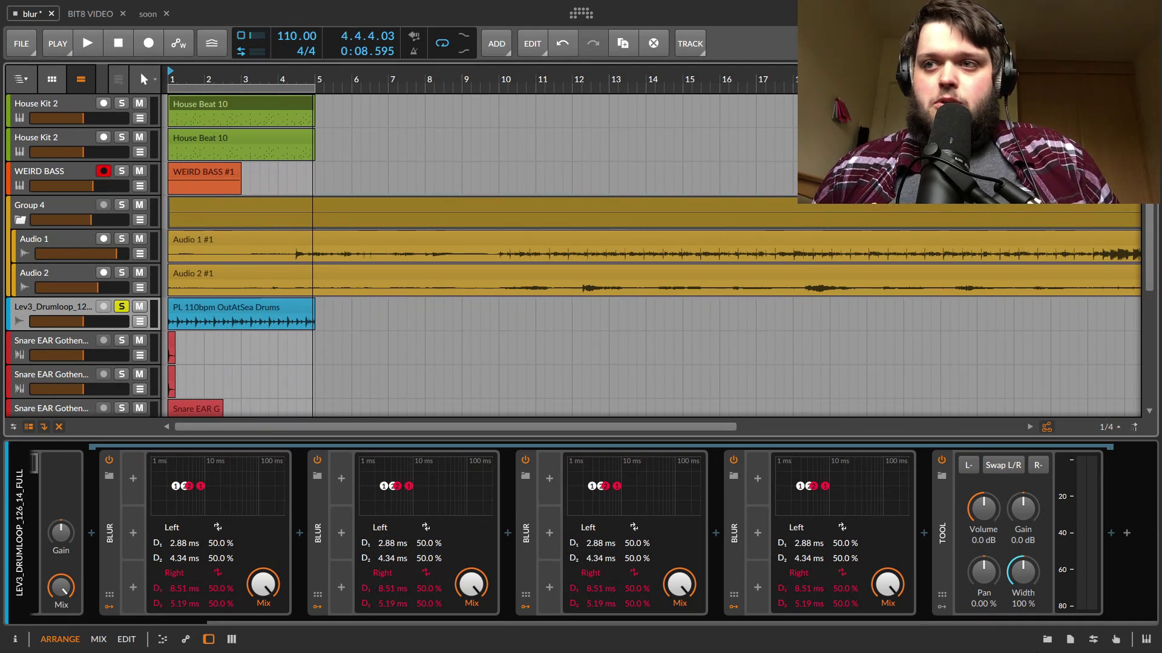
pyautogui.click(895, 623)
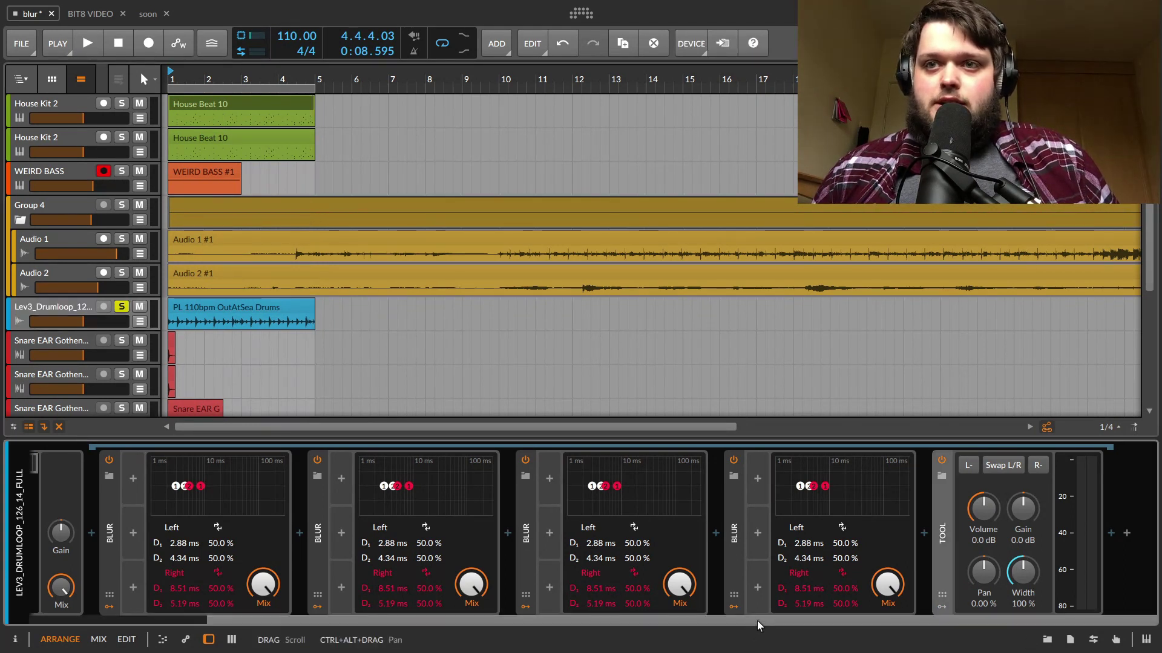
pyautogui.scroll(3, 757, 620)
pyautogui.press('space')
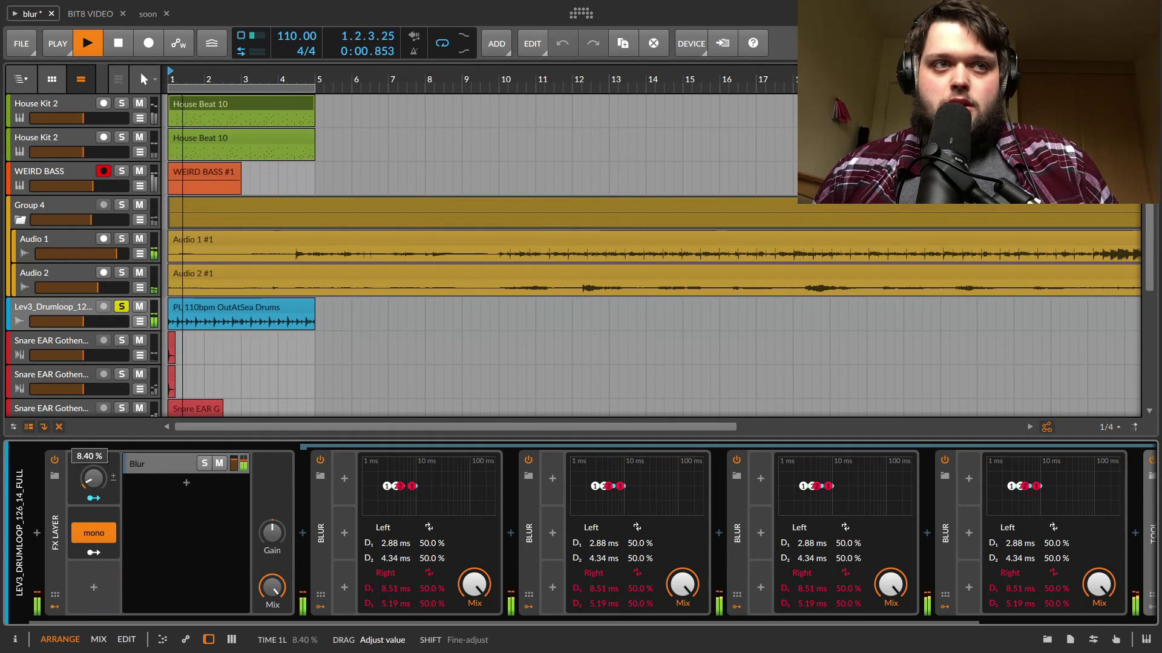
pyautogui.moveTo(93, 478); pyautogui.dragTo(92, 438)
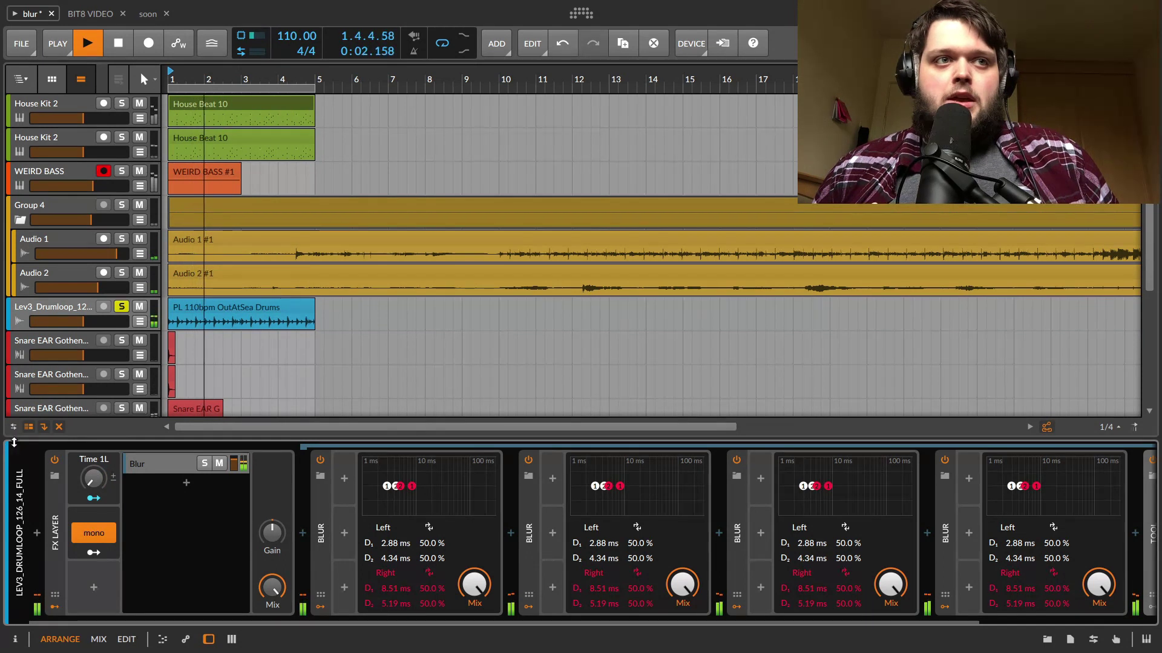
pyautogui.press('space')
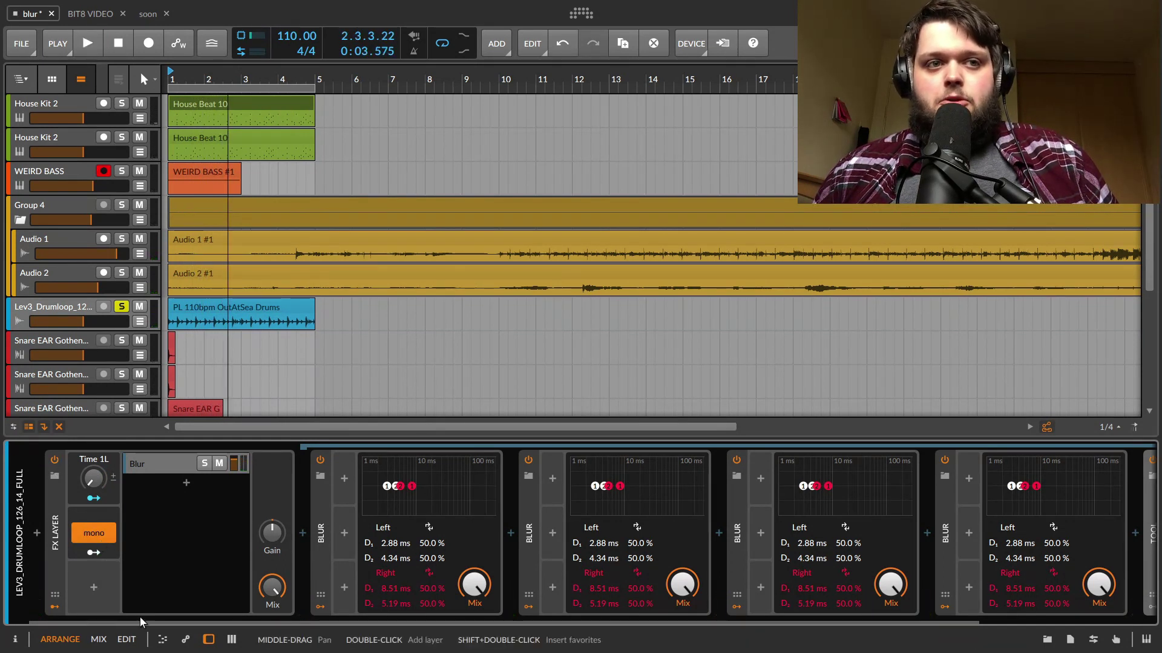
pyautogui.moveTo(140, 620); pyautogui.dragTo(318, 620)
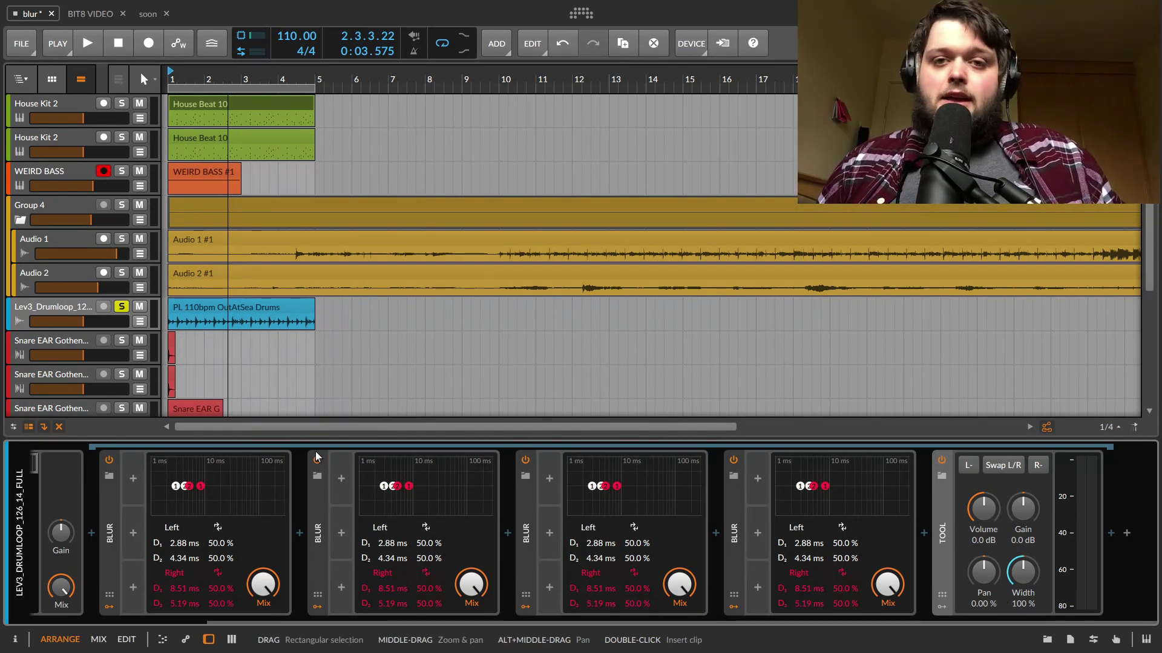
# Unsolo Lev3_Drumloop, solo and select Snare EAR Gothenburg 09, and zoom into the first bars.
pyautogui.scroll(-3, 153, 307)
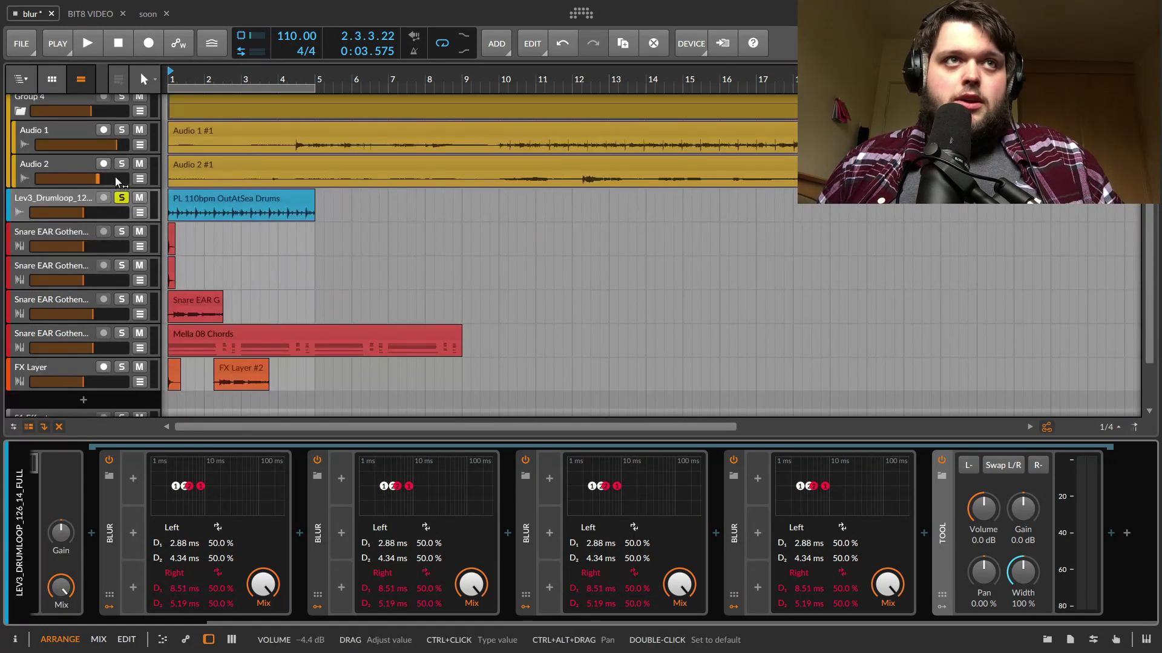
pyautogui.click(122, 199)
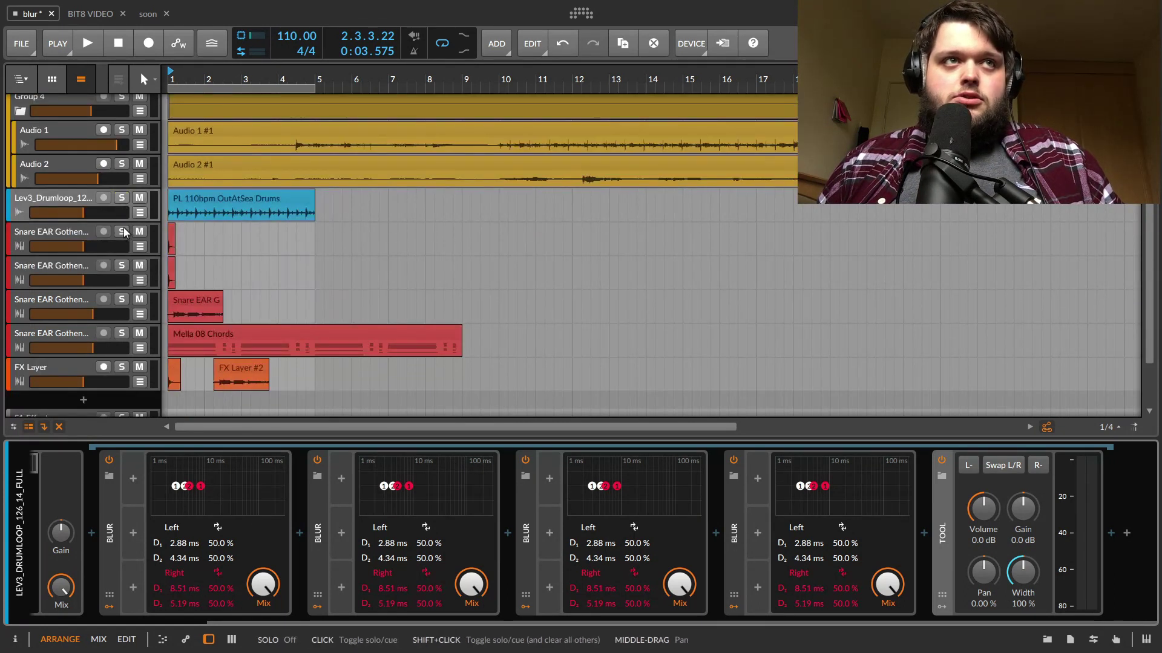
pyautogui.click(122, 232)
pyautogui.click(71, 235)
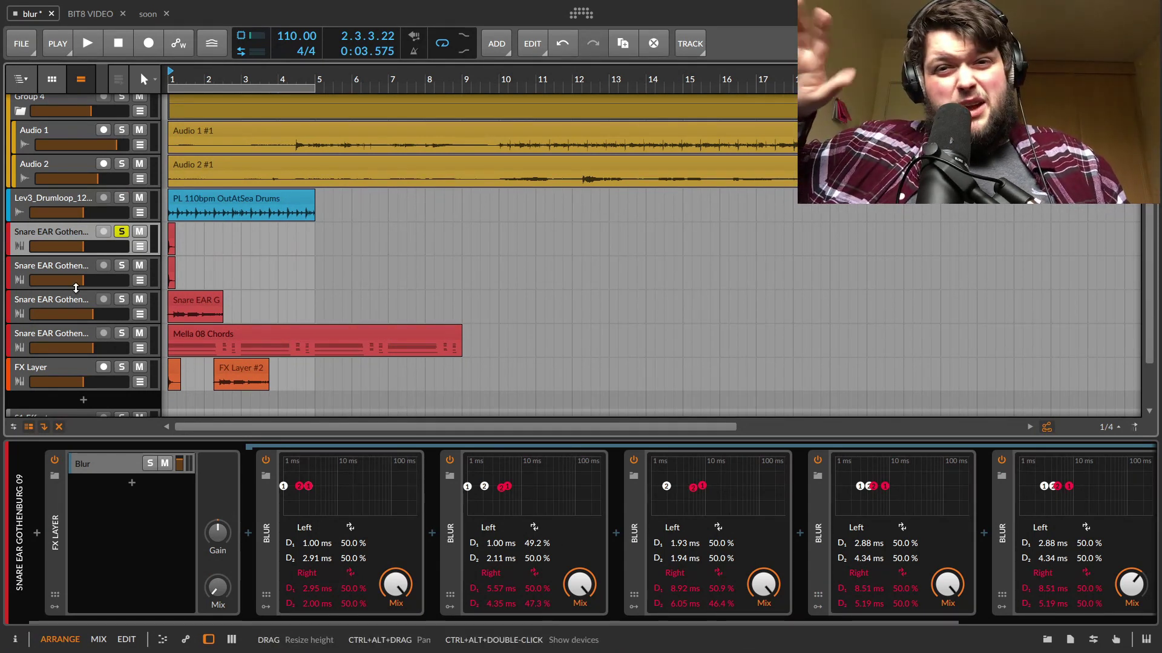
pyautogui.press('+')
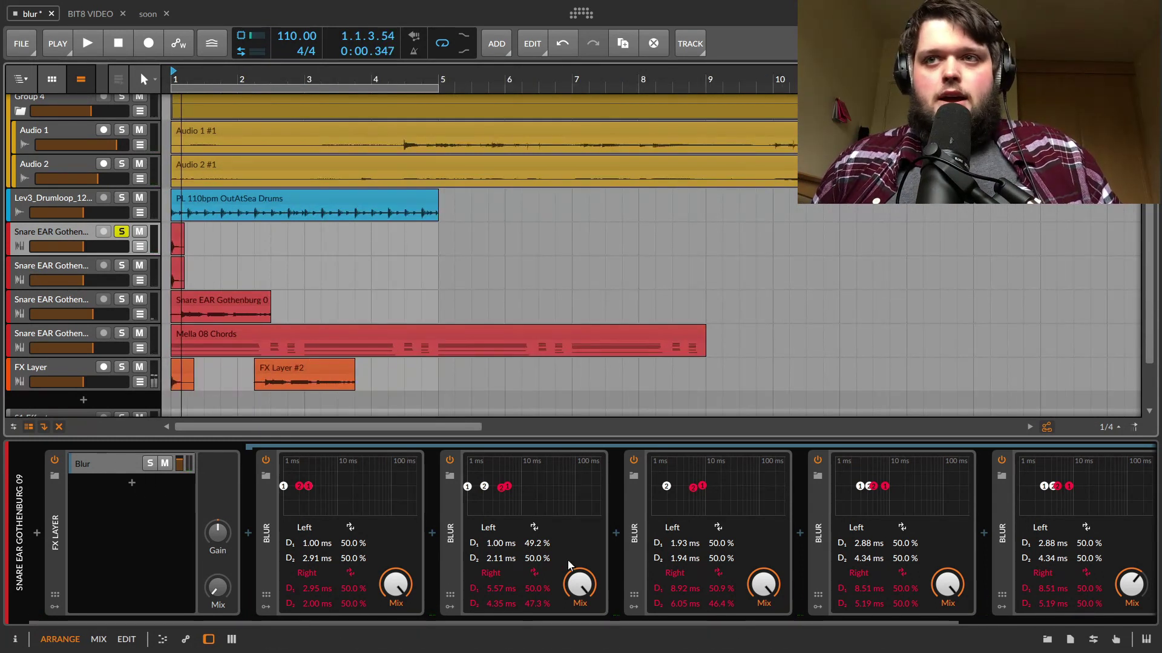
pyautogui.hscroll(4, 593, 614)
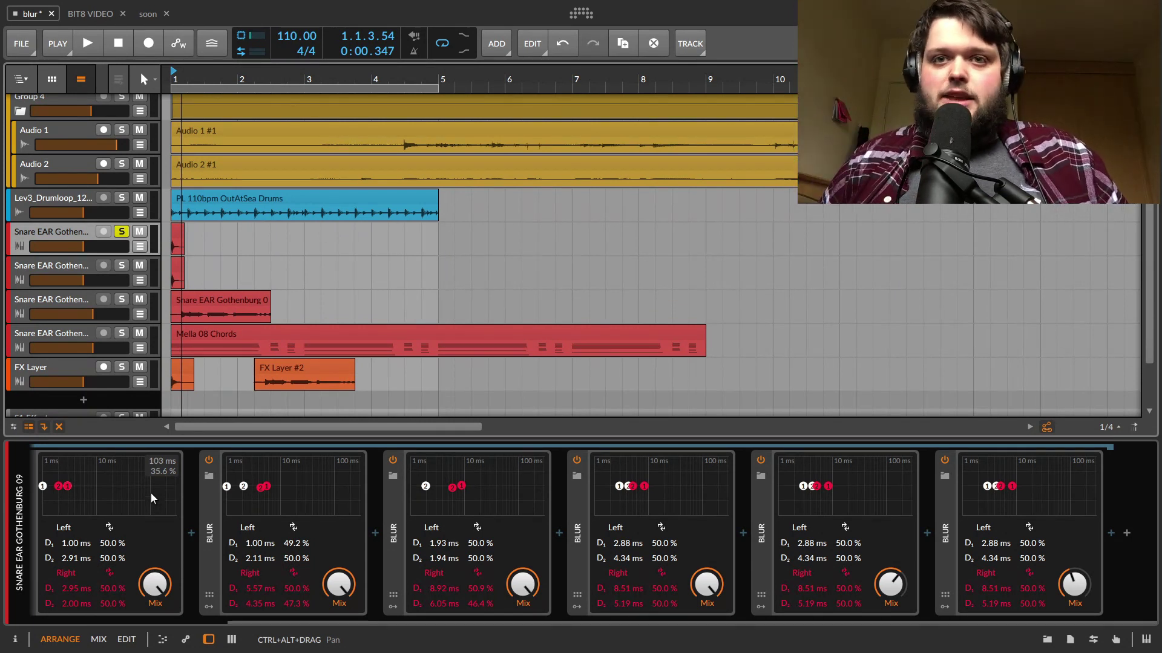
pyautogui.moveTo(675, 623); pyautogui.dragTo(211, 584)
pyautogui.press('space')
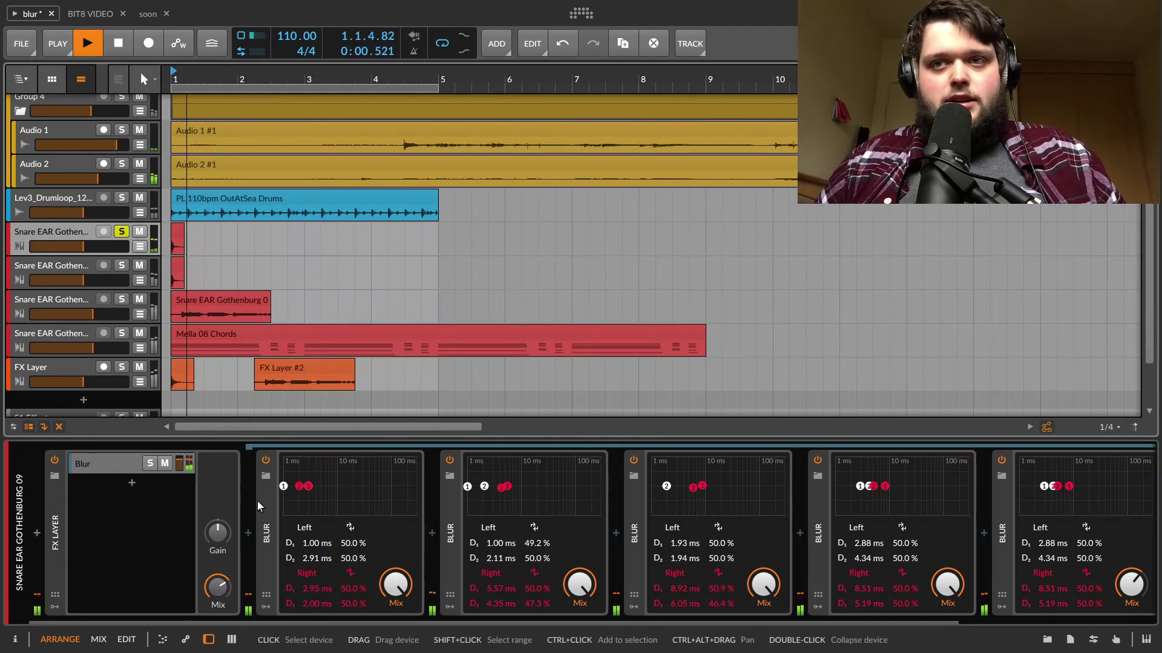
pyautogui.press('space')
pyautogui.press('space')
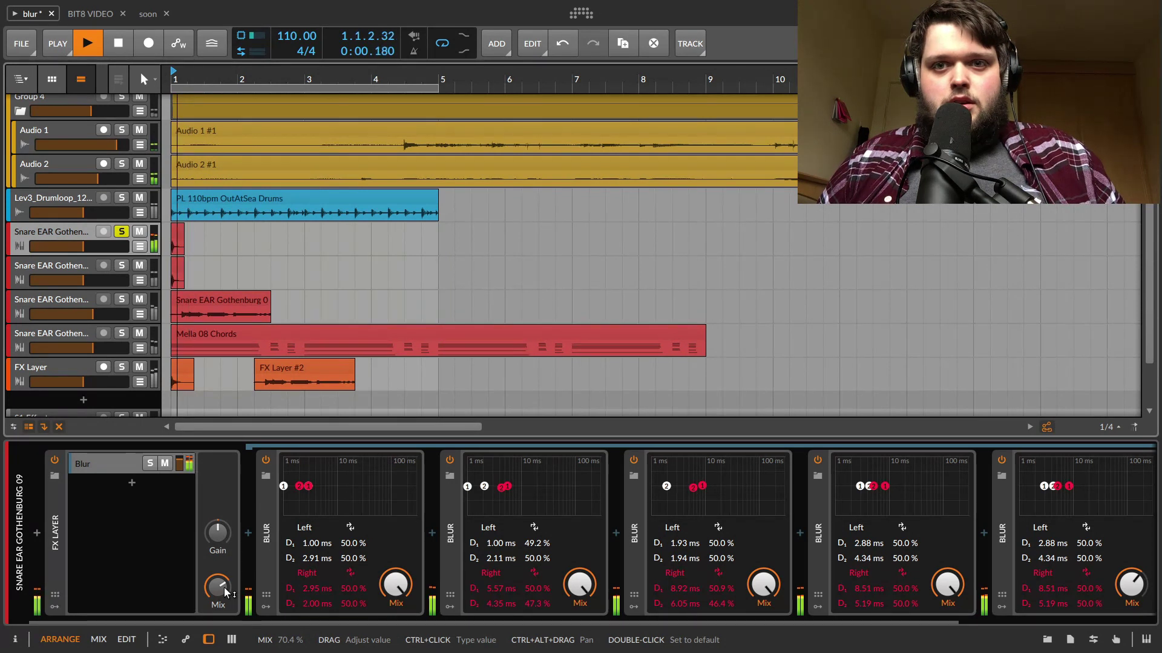
pyautogui.moveTo(224, 587); pyautogui.dragTo(225, 599)
pyautogui.press('space')
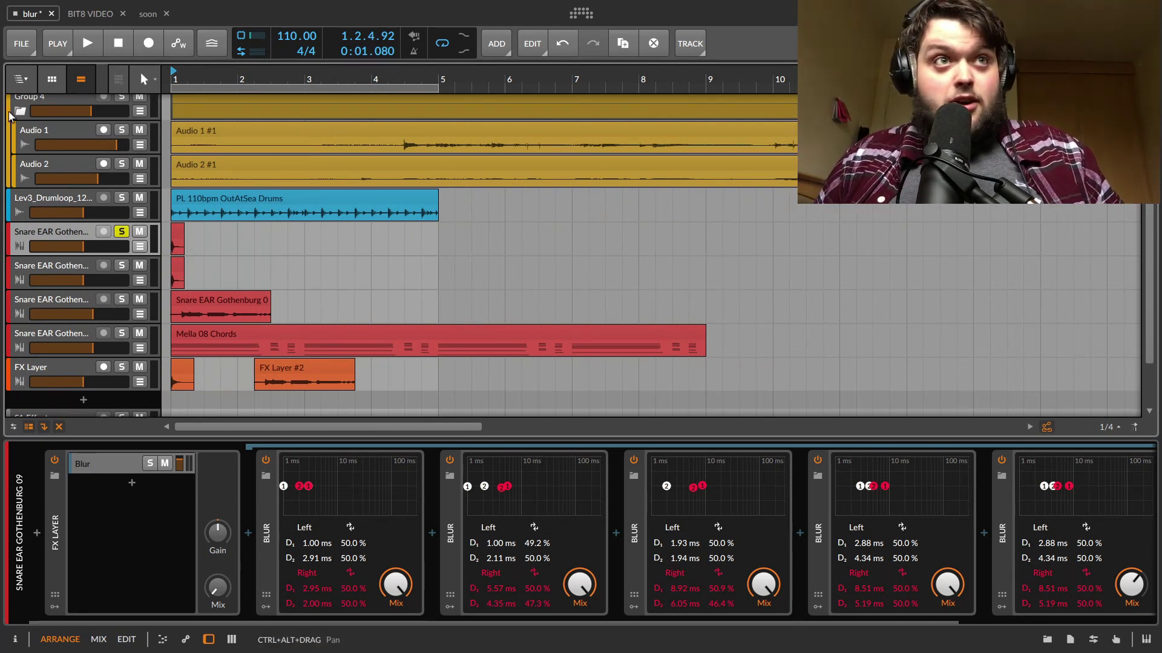
# Solo the second snare track instead of the first and scroll its device chain back to the FX Layer.
pyautogui.click(121, 233)
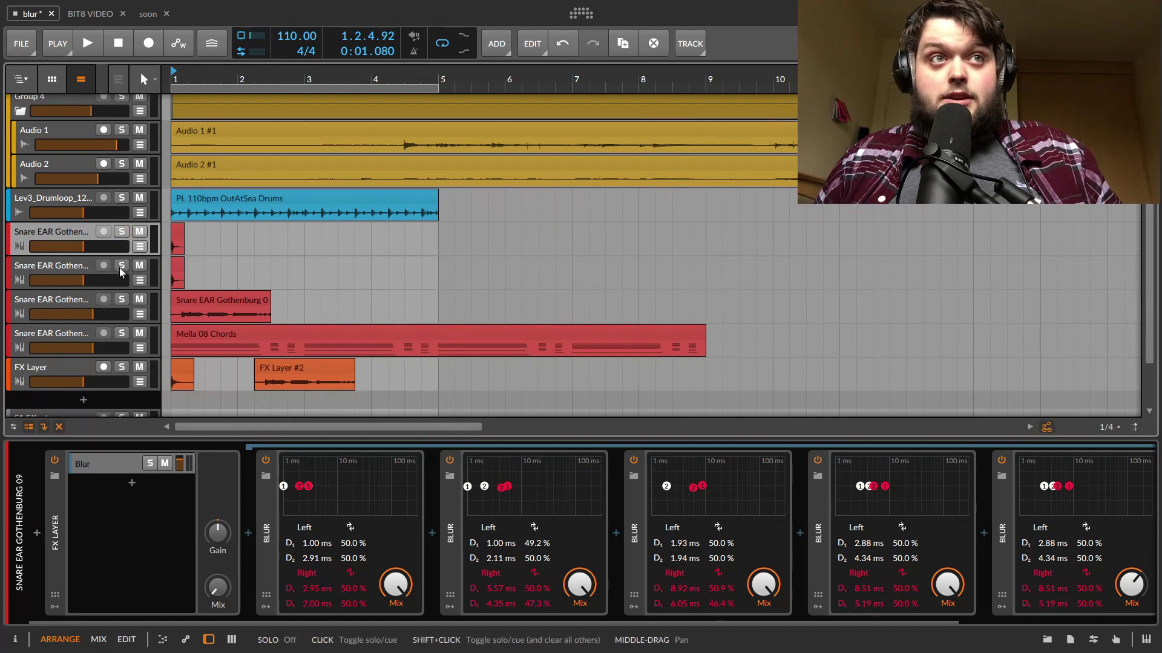
pyautogui.click(120, 267)
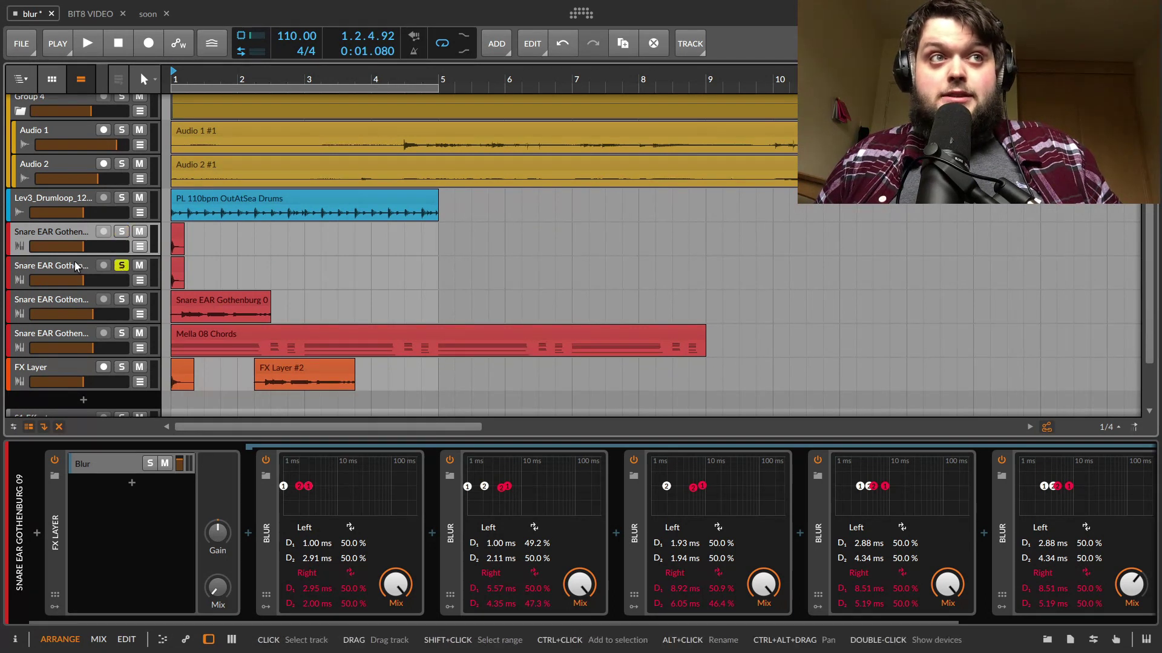
pyautogui.click(43, 503)
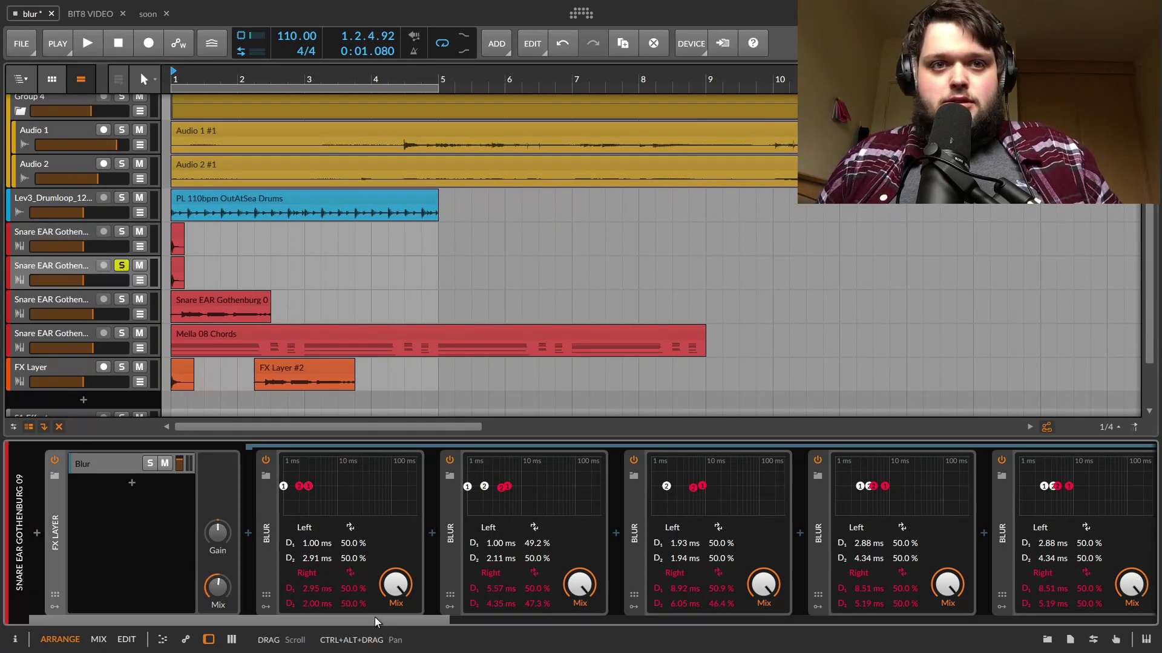
pyautogui.moveTo(375, 622); pyautogui.dragTo(1034, 622)
pyautogui.scroll(10, 864, 537)
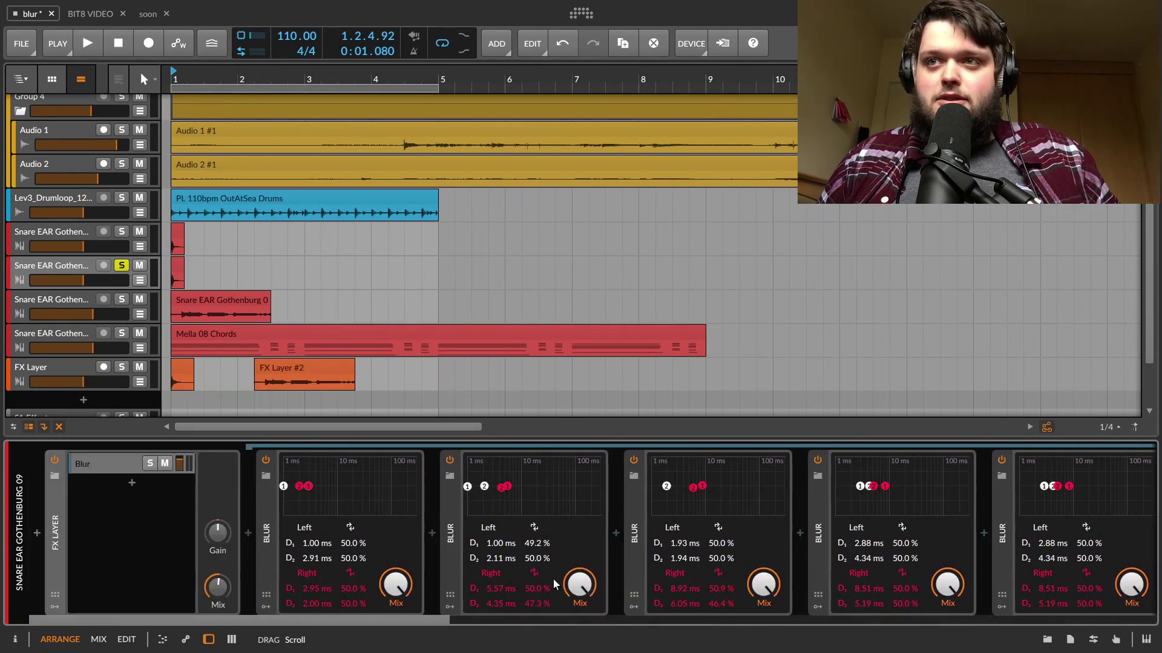
pyautogui.scroll(5, 864, 537)
pyautogui.scroll(8, 1158, 552)
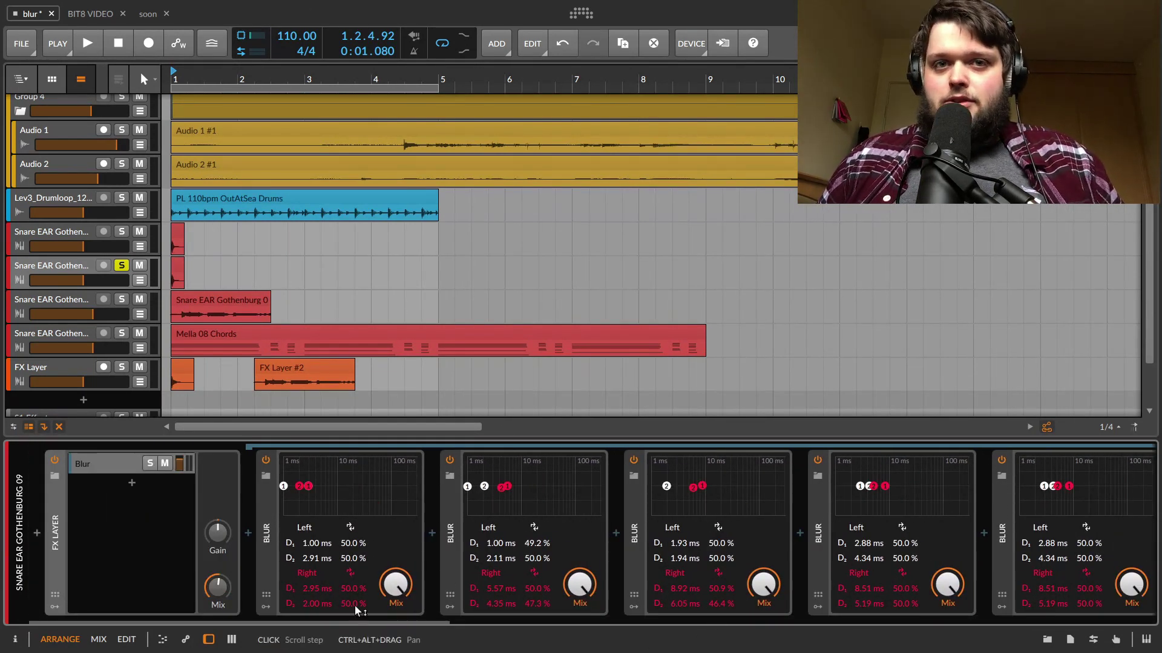
pyautogui.moveTo(358, 614); pyautogui.dragTo(367, 631)
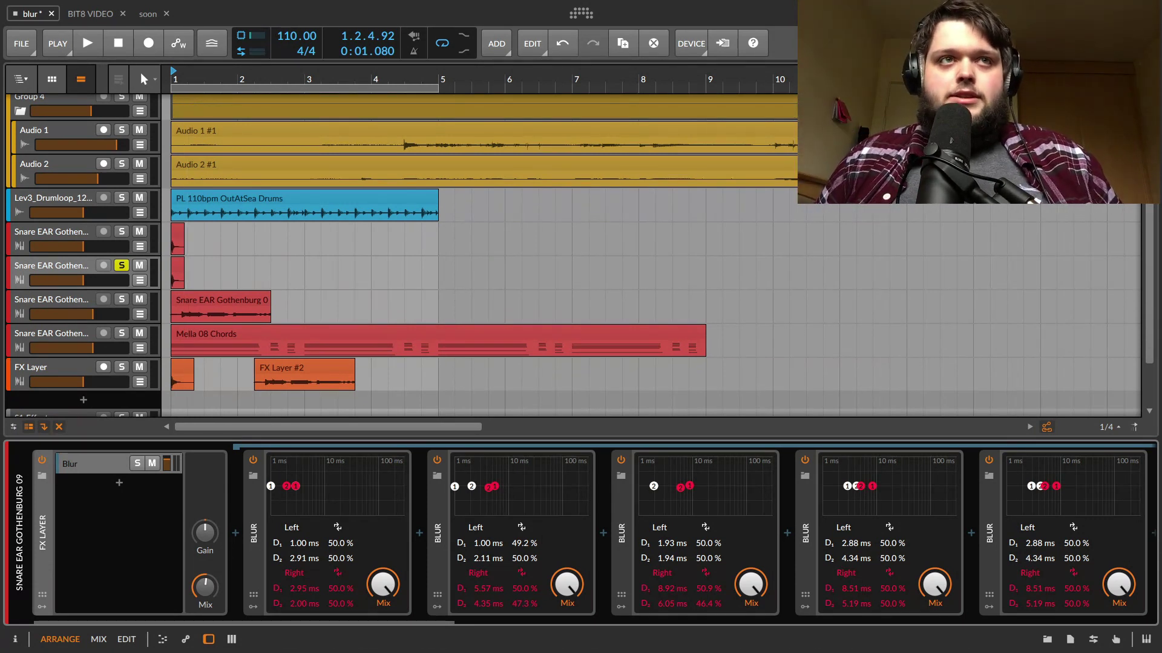
# Raise the snare FX Layer mix to about 86% while auditioning the blurred snare.
pyautogui.press('space')
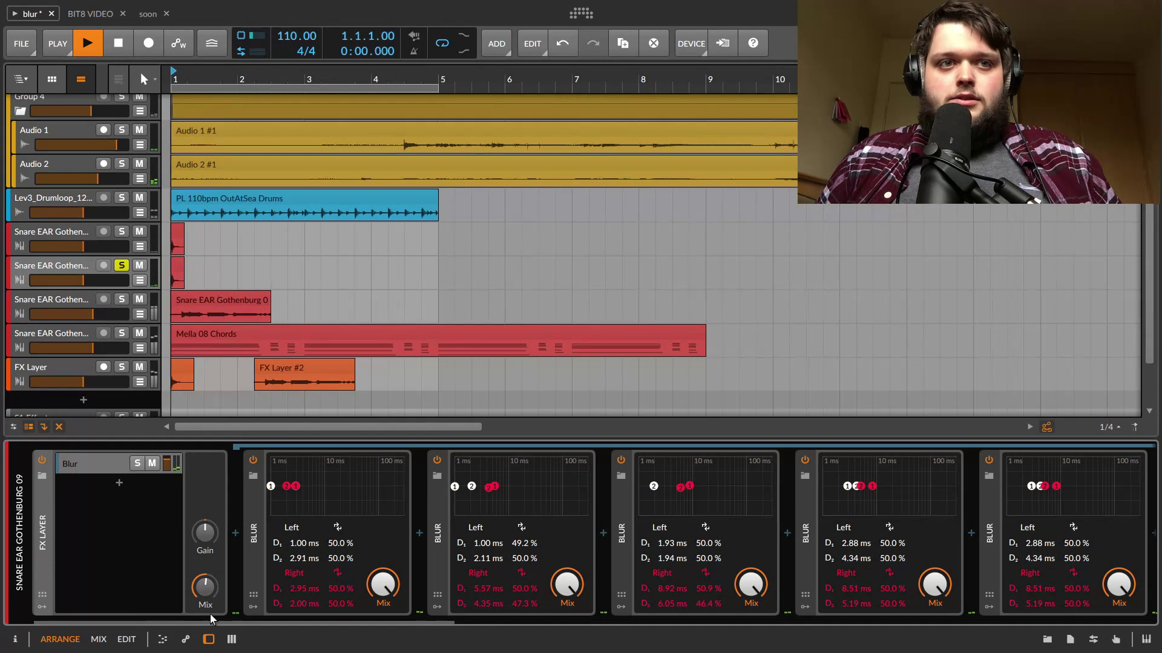
pyautogui.click(205, 586)
pyautogui.moveTo(205, 586); pyautogui.dragTo(206, 596)
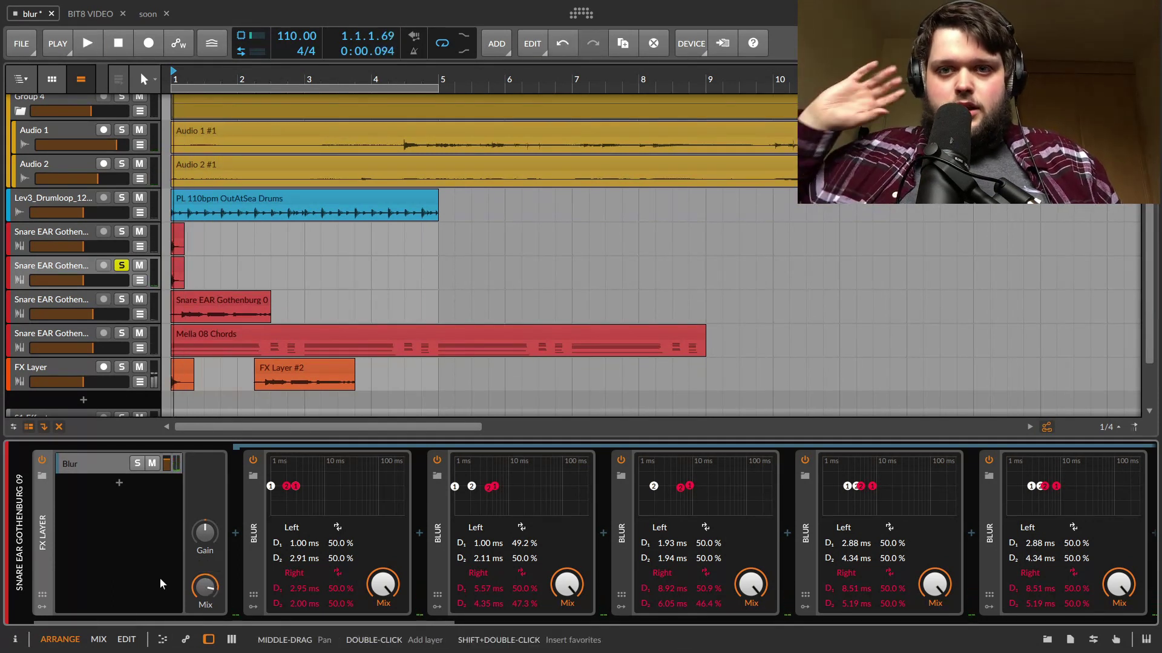
pyautogui.press('space')
pyautogui.press('space')
pyautogui.press('space')
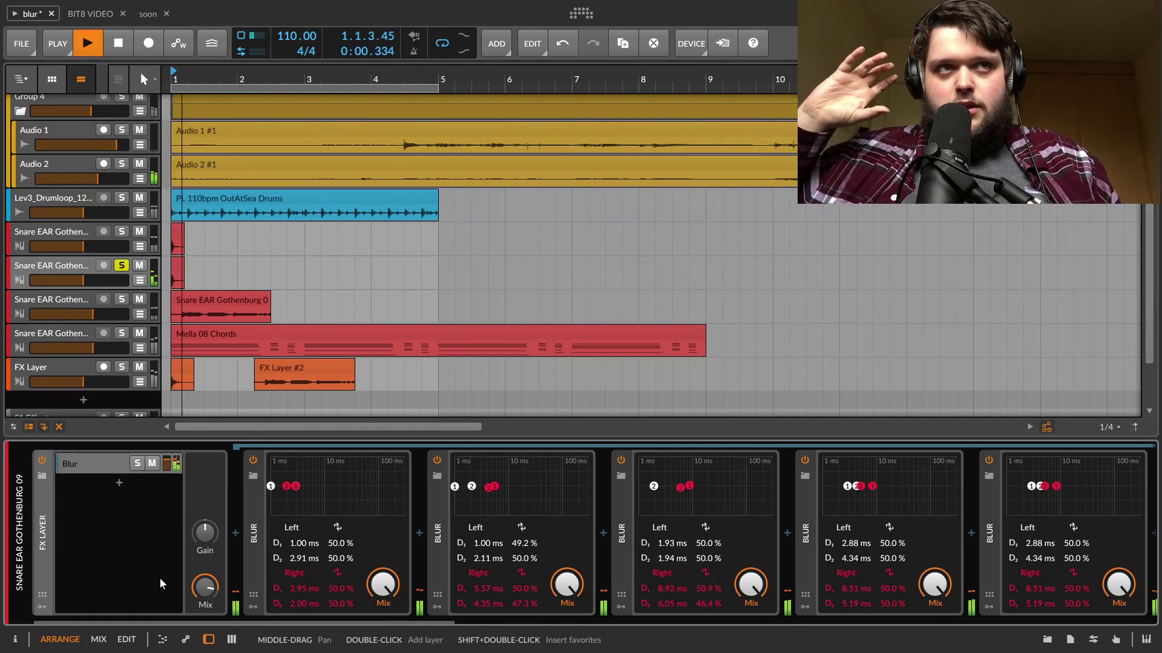
pyautogui.press('space')
pyautogui.press('space')
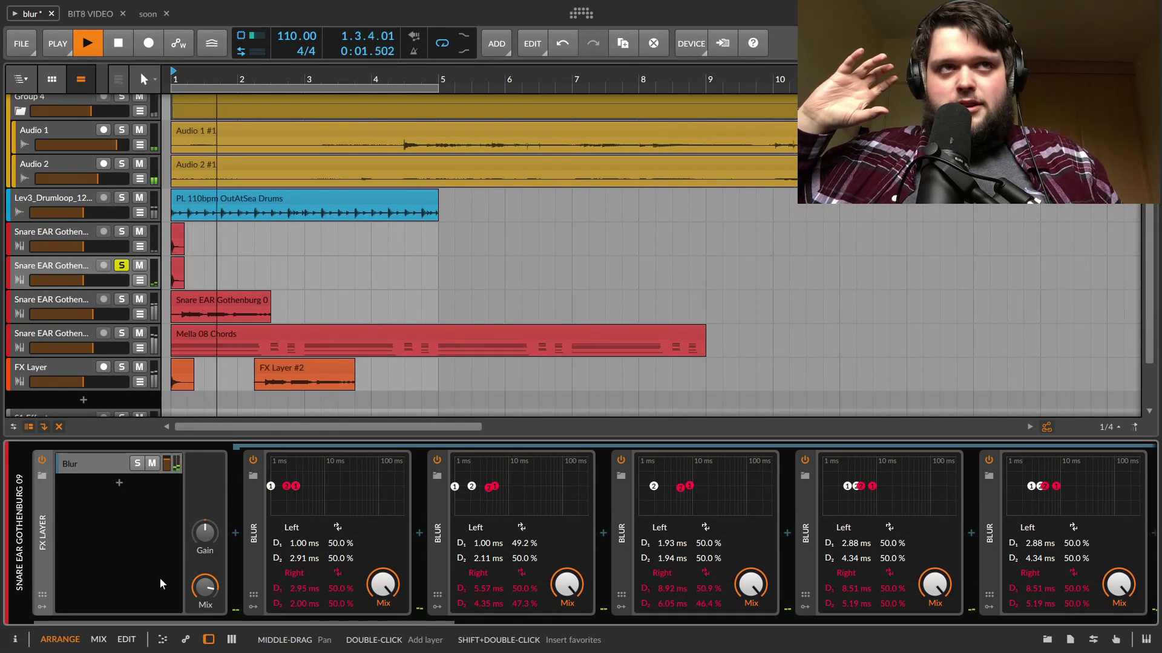
pyautogui.press('space')
pyautogui.press('space')
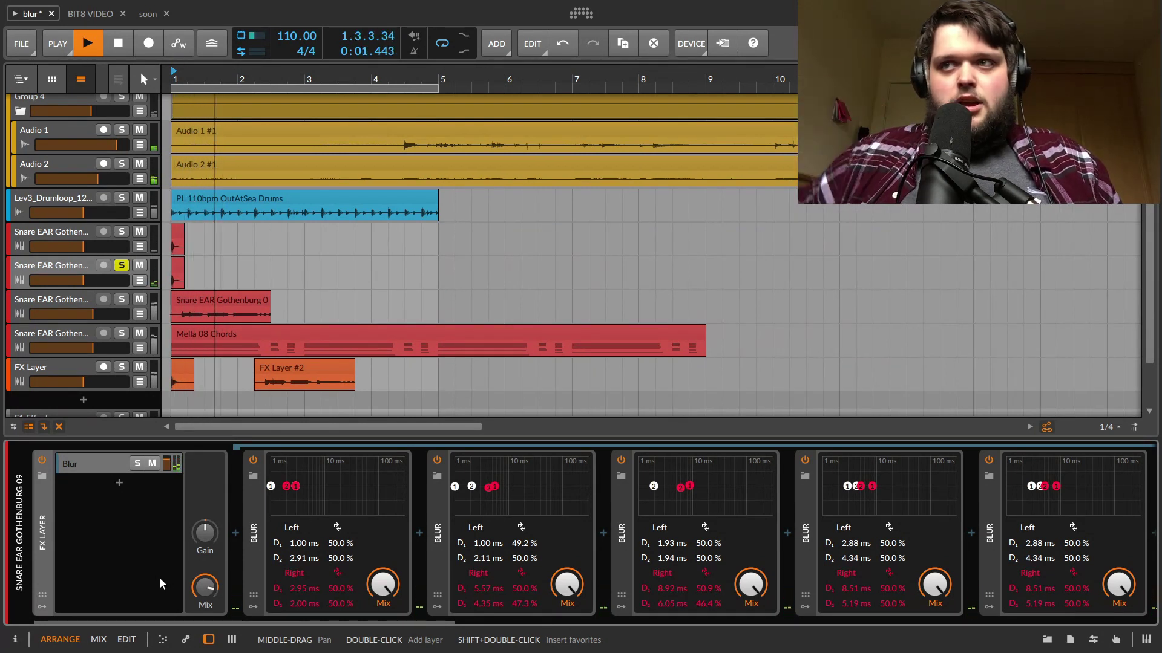
pyautogui.press('space')
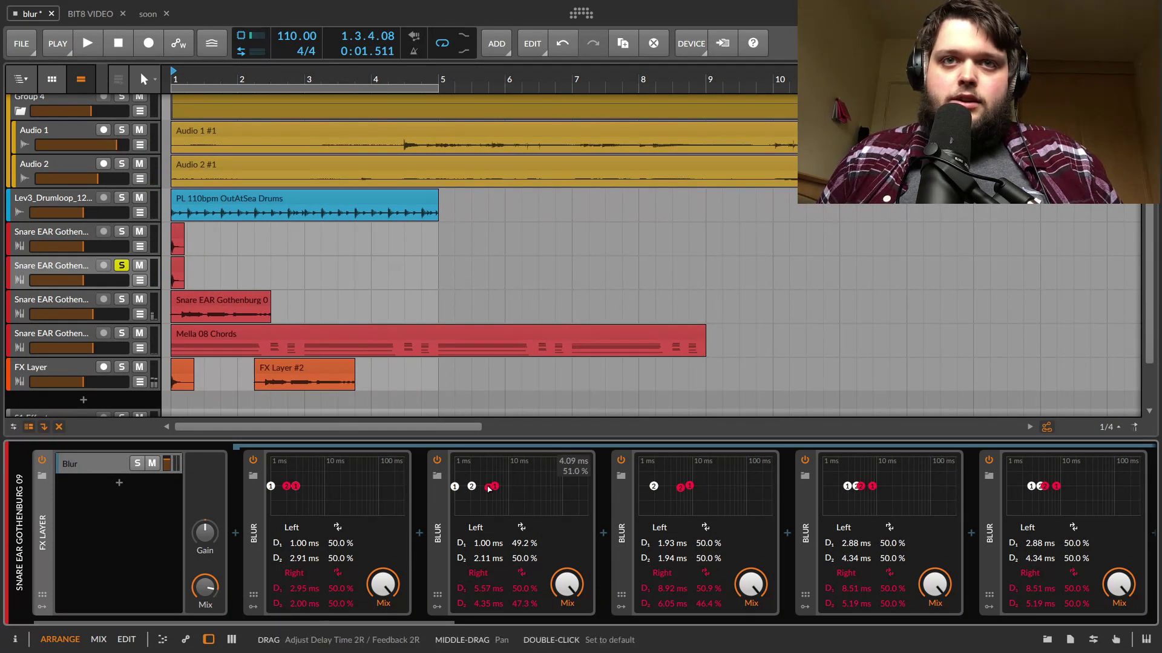
# Lengthen the third and fourth Blurs' right-channel delay taps and audition the snare.
pyautogui.moveTo(680, 487); pyautogui.dragTo(718, 496)
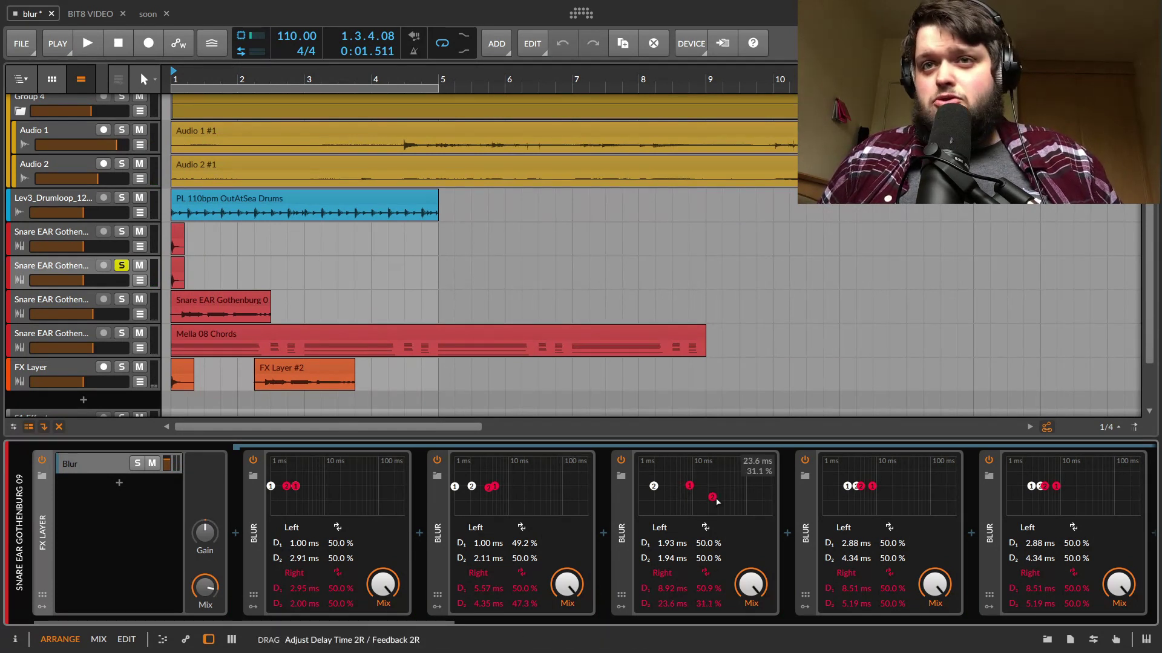
pyautogui.moveTo(867, 484); pyautogui.dragTo(917, 496)
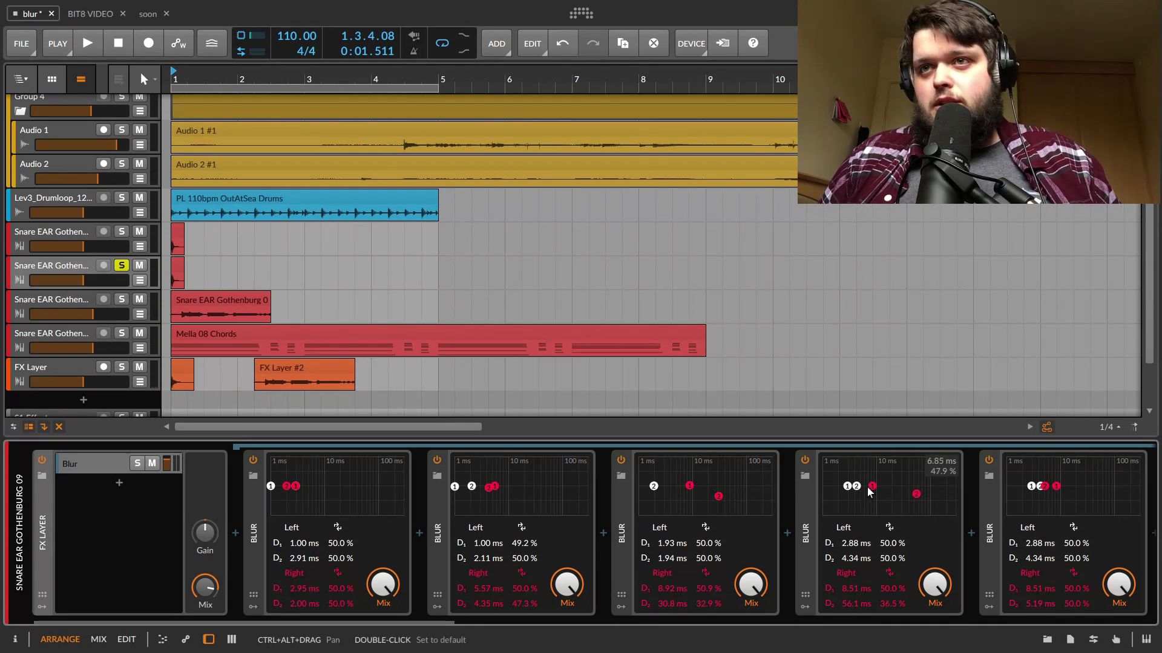
pyautogui.moveTo(872, 486); pyautogui.dragTo(896, 487)
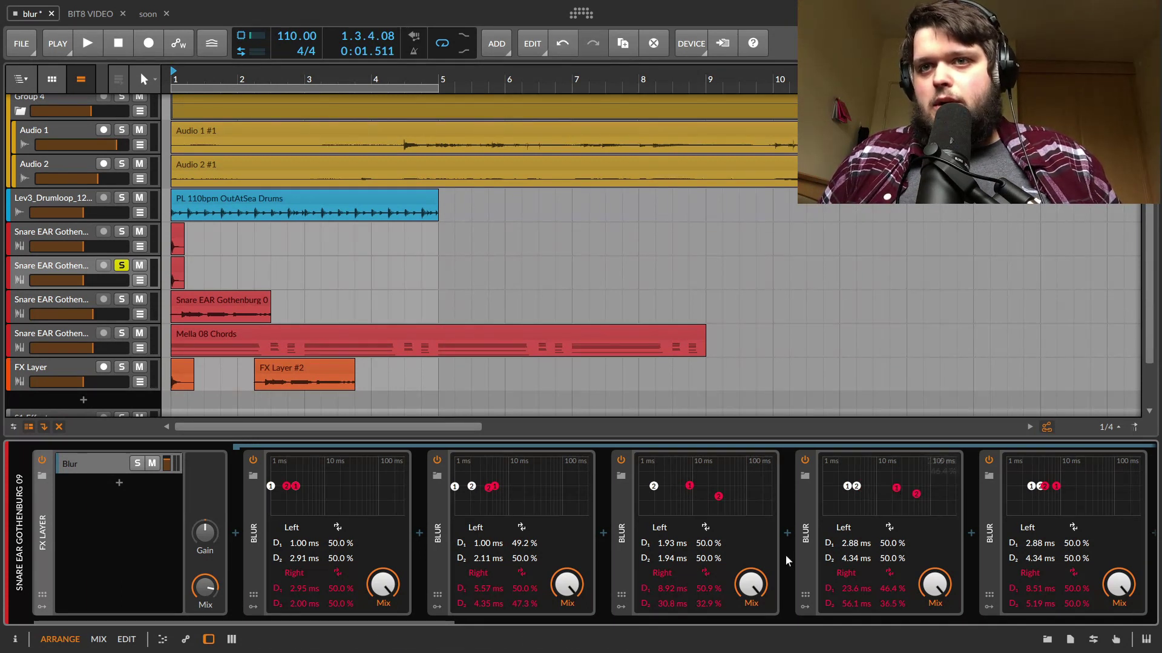
pyautogui.press('space')
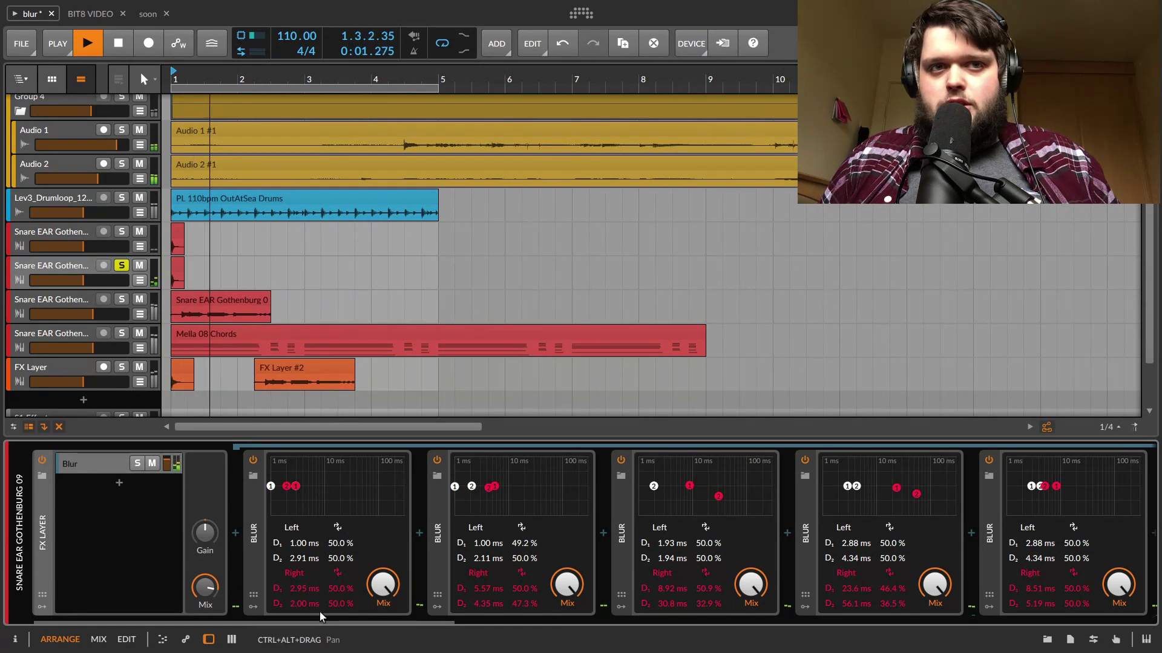
pyautogui.moveTo(324, 621); pyautogui.dragTo(715, 621)
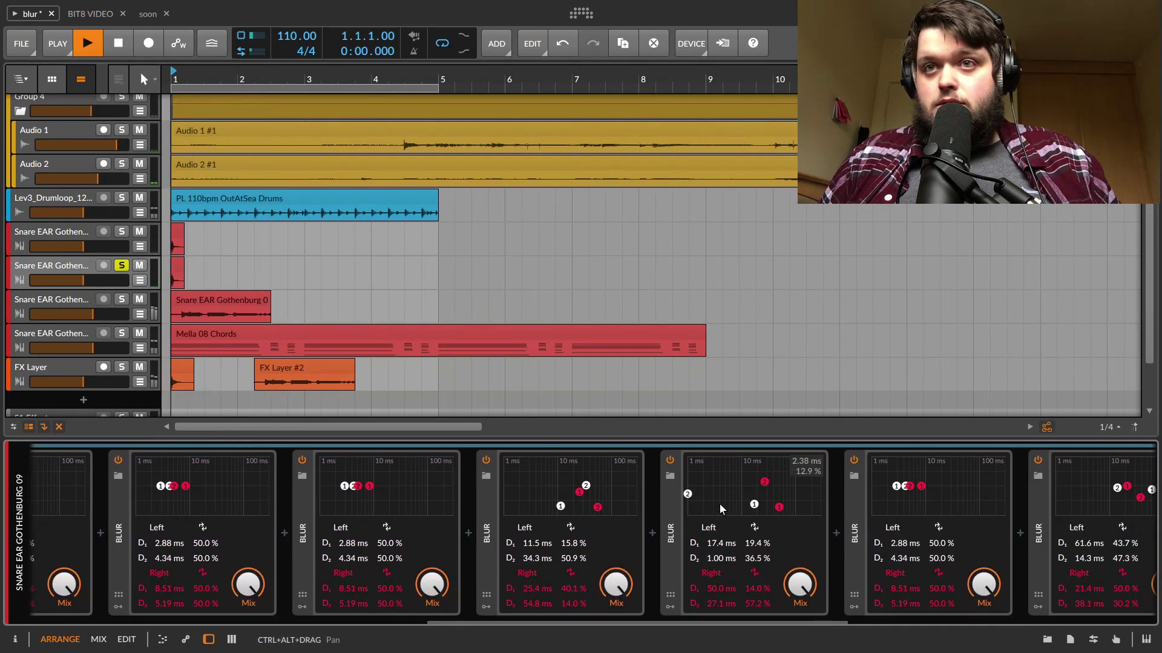
pyautogui.press('space')
# Stretch later Blurs' right delay taps, one to 200 ms, auditioning between changes.
pyautogui.moveTo(754, 511); pyautogui.dragTo(769, 489)
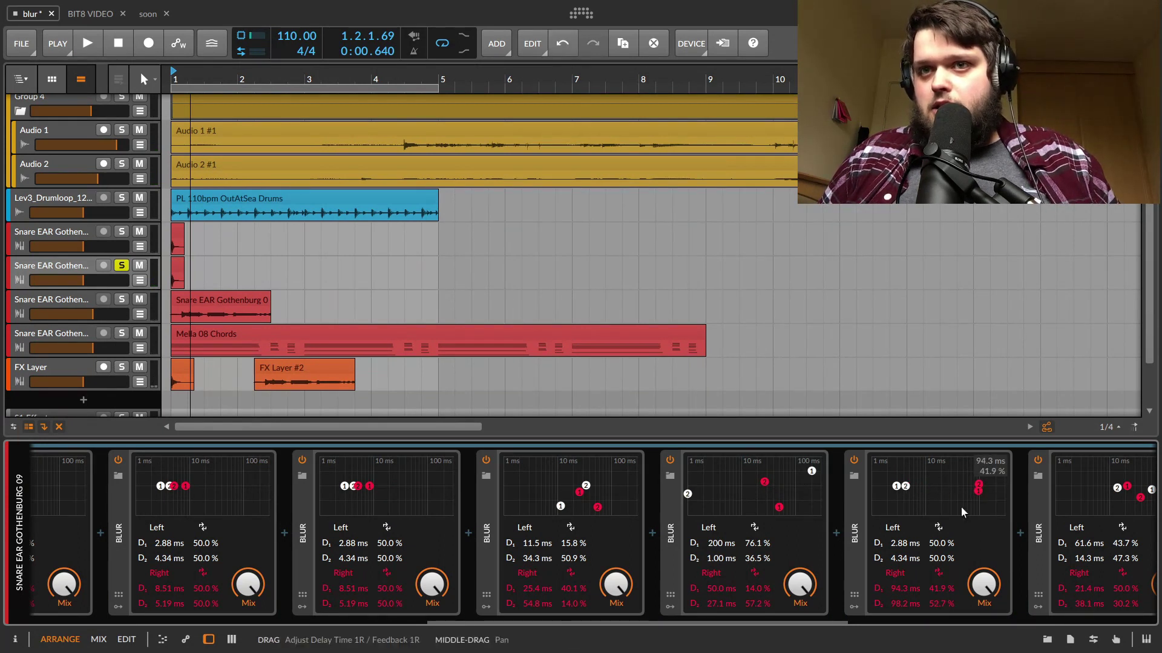
pyautogui.moveTo(962, 503); pyautogui.dragTo(984, 497)
pyautogui.press('space')
pyautogui.moveTo(761, 622); pyautogui.dragTo(915, 622)
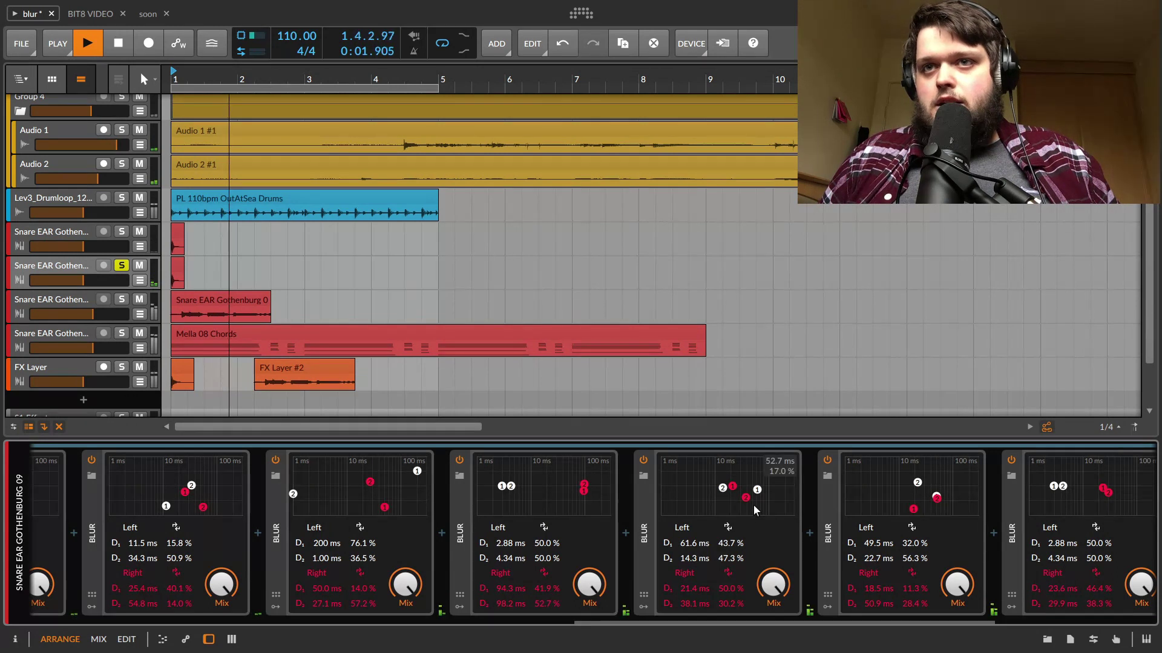
pyautogui.moveTo(746, 497); pyautogui.dragTo(785, 486)
pyautogui.press('space')
pyautogui.press('space')
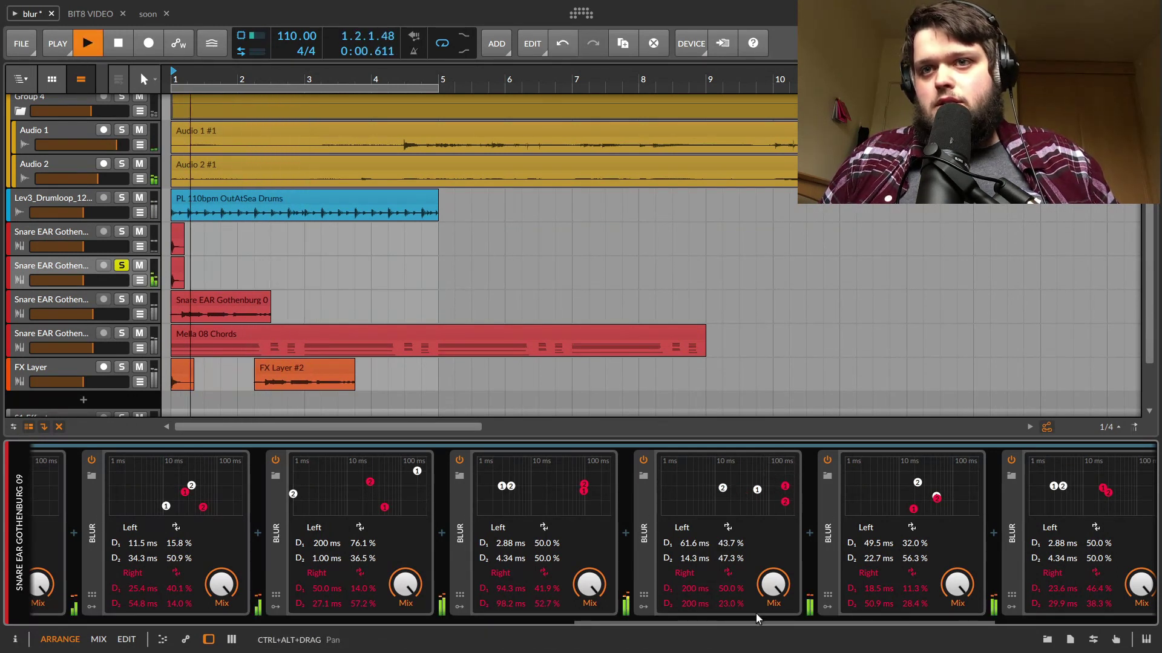
pyautogui.moveTo(756, 617); pyautogui.dragTo(984, 622)
pyautogui.press('space')
pyautogui.press('space')
pyautogui.press('space')
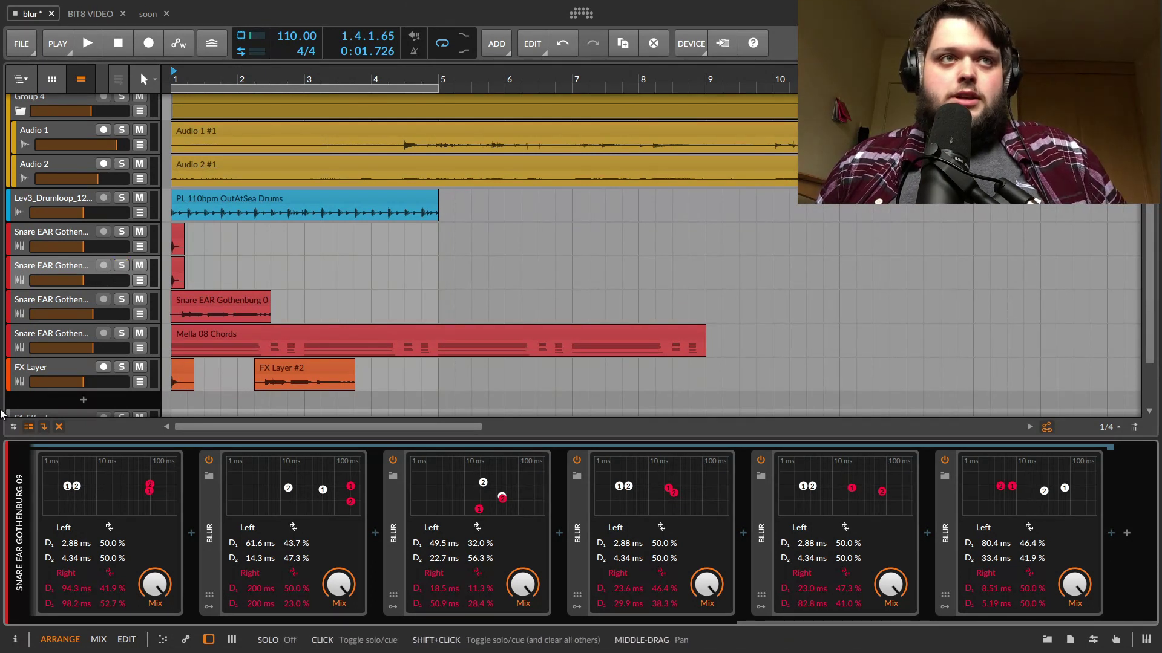
# Show the third snare track's FX Layer of Blurs and audition it with the mix at 0%.
pyautogui.click(74, 304)
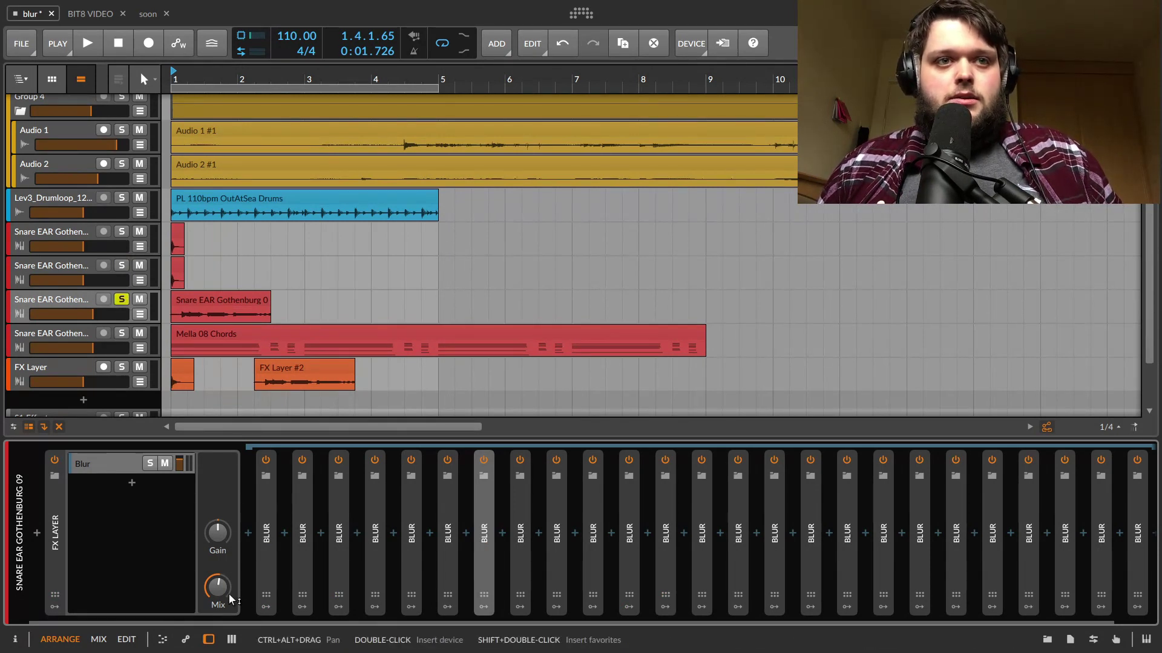
pyautogui.moveTo(219, 588); pyautogui.dragTo(219, 608)
pyautogui.press('space')
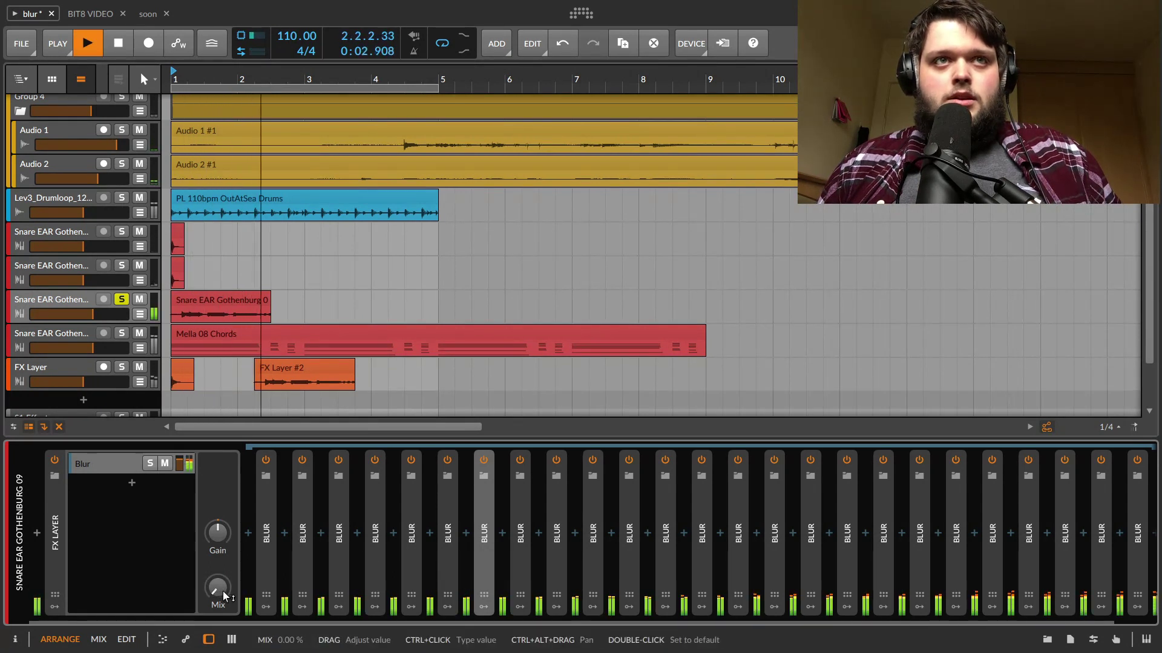
pyautogui.press('space')
# Raise the FX Layer mix through 30% and 64% to about 74%, then unsolo the track.
pyautogui.moveTo(224, 596); pyautogui.dragTo(223, 578)
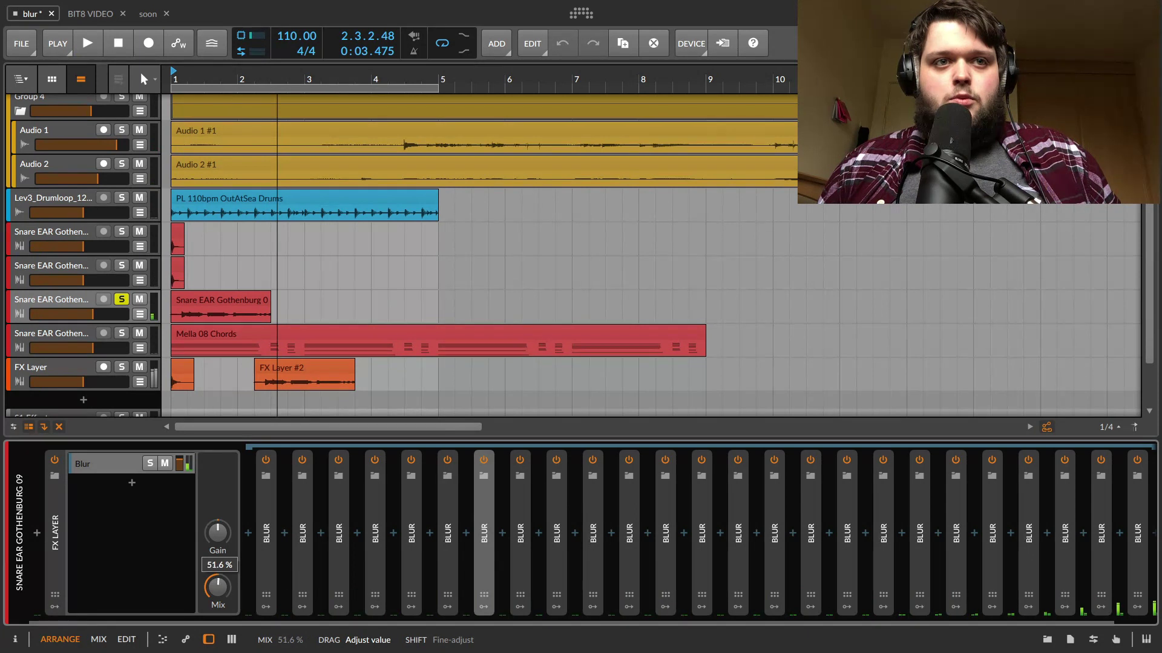
pyautogui.press('space')
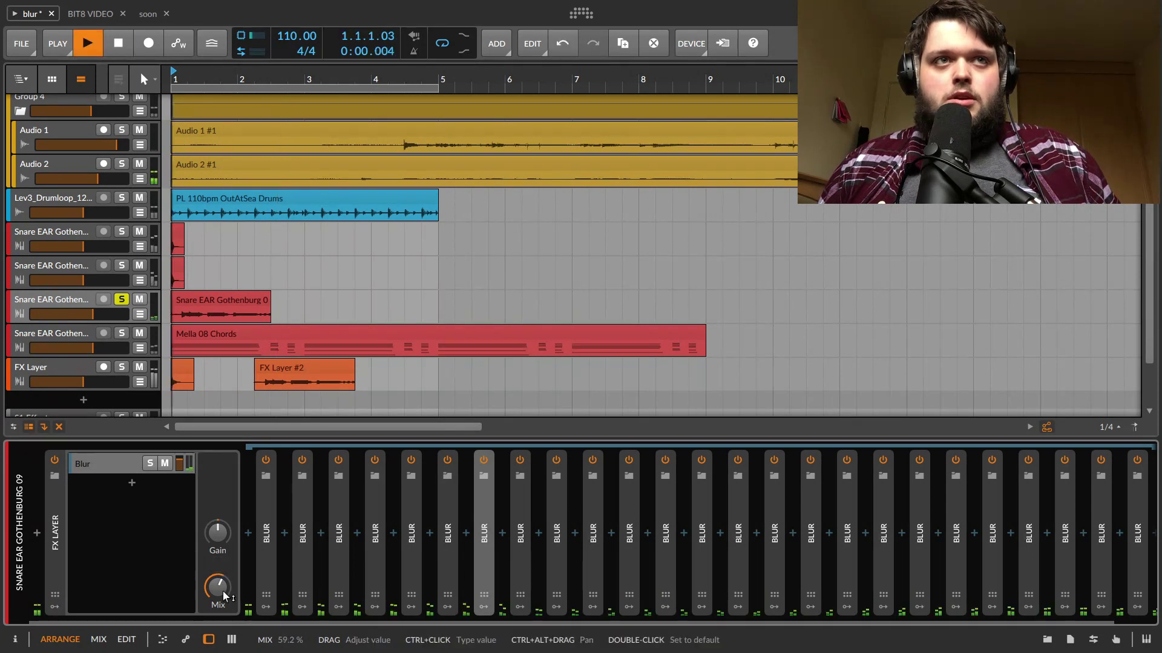
pyautogui.moveTo(222, 590); pyautogui.dragTo(222, 587)
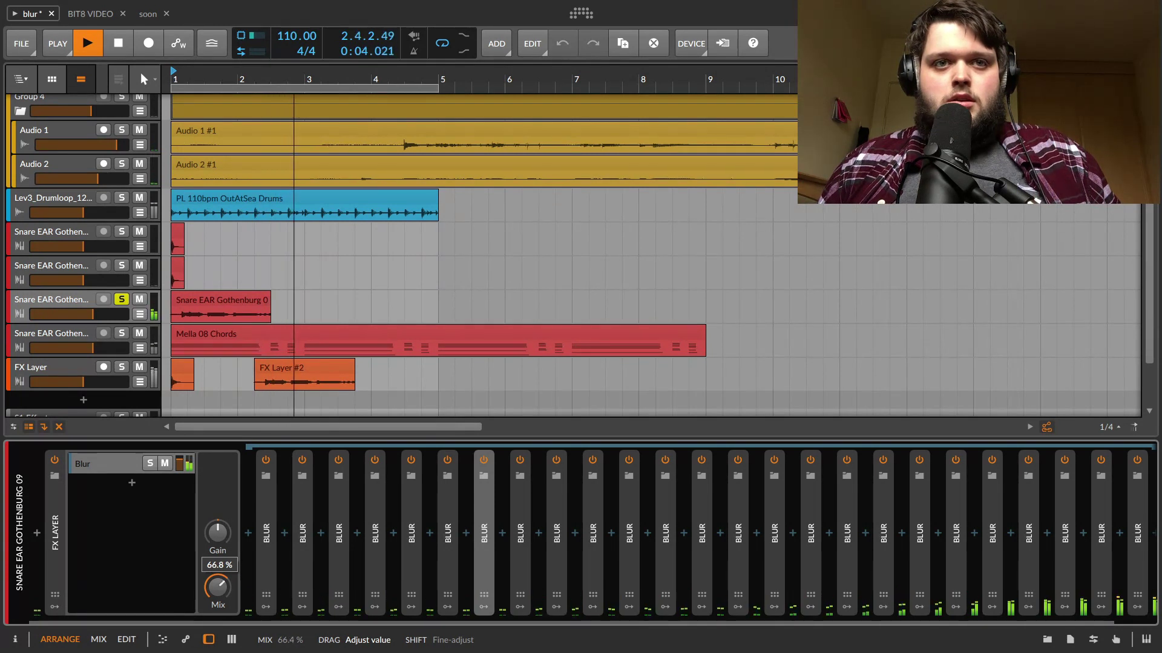
pyautogui.moveTo(223, 591); pyautogui.dragTo(223, 590)
pyautogui.press('space')
pyautogui.press('space')
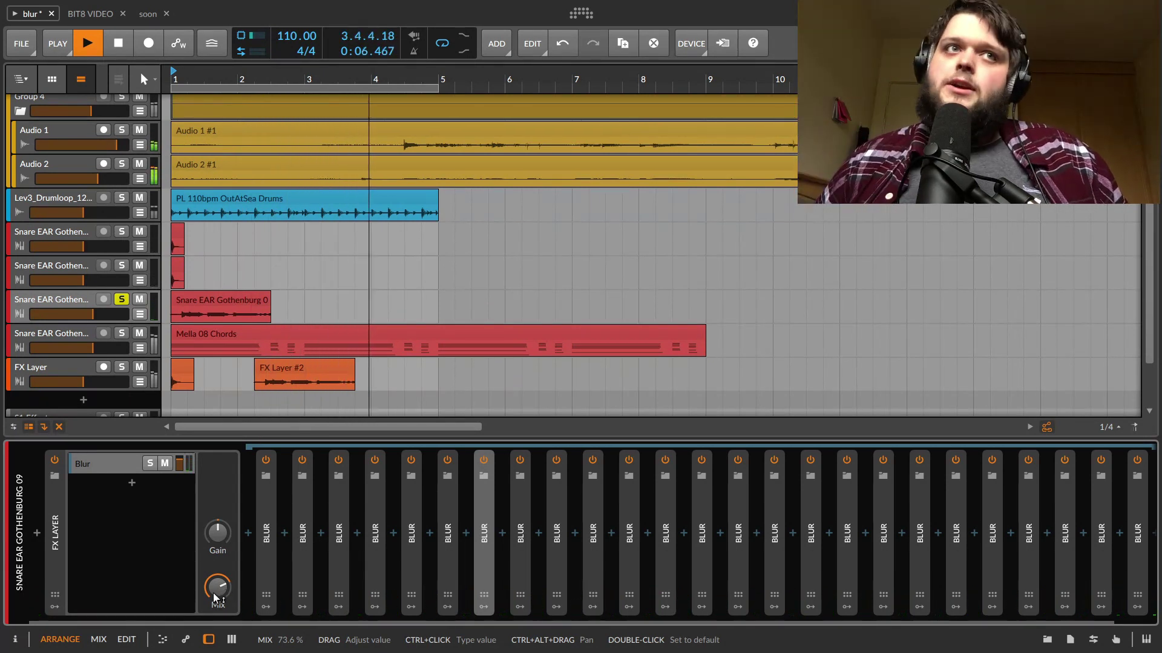
pyautogui.click(126, 299)
pyautogui.press('space')
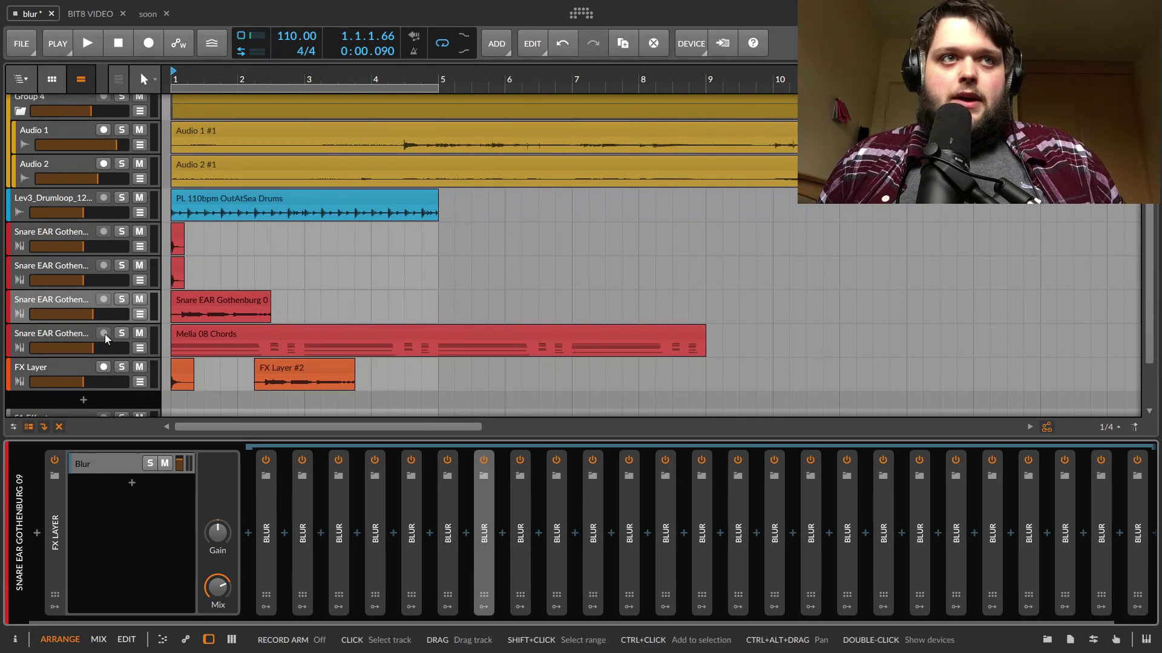
# Show the Mella 08 Chords track's Polymer synth chain and audition it dry.
pyautogui.click(68, 336)
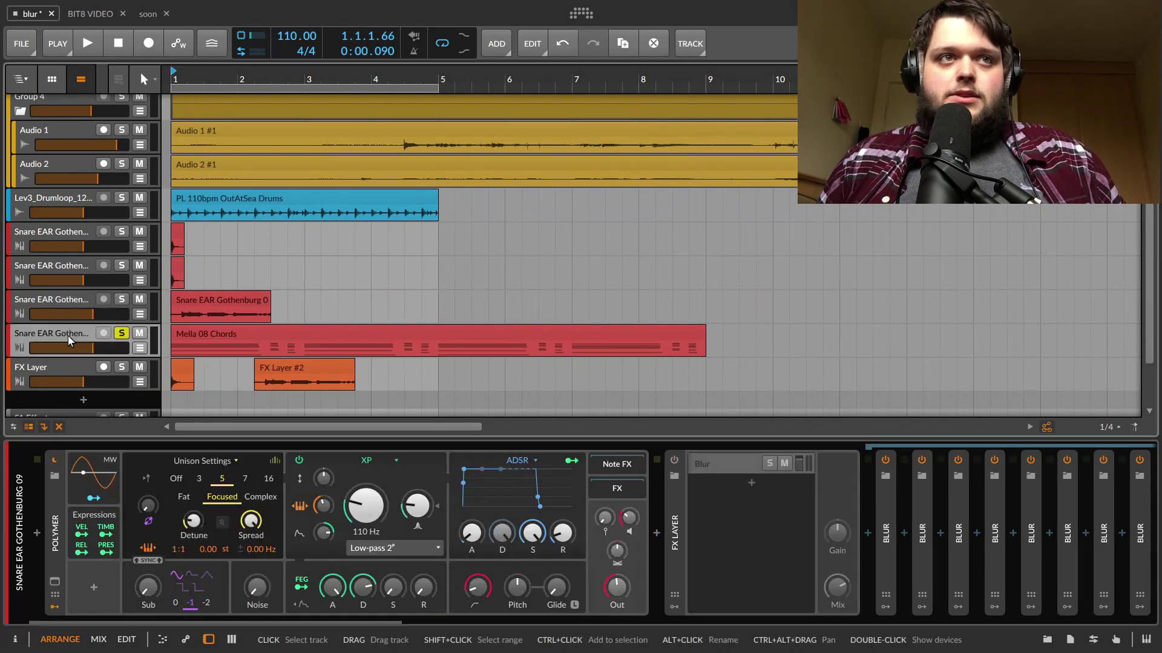
pyautogui.press('space')
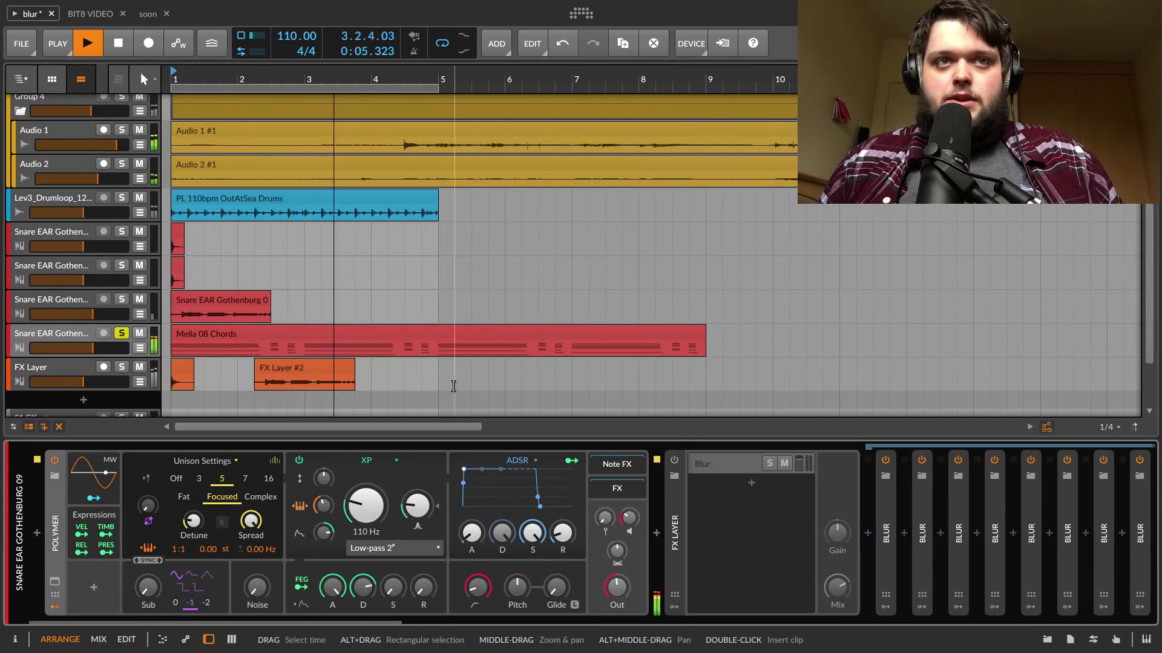
pyautogui.press('space')
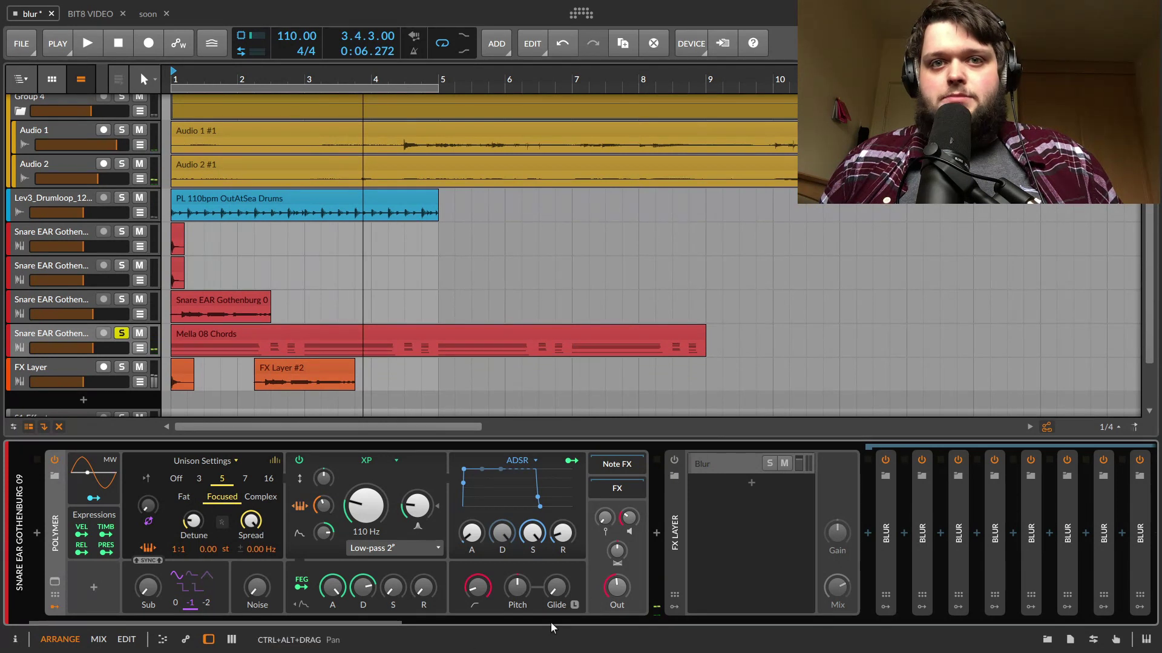
pyautogui.moveTo(399, 625)
pyautogui.mouseDown()
pyautogui.moveTo(677, 625)
pyautogui.moveTo(396, 625)
pyautogui.mouseUp()
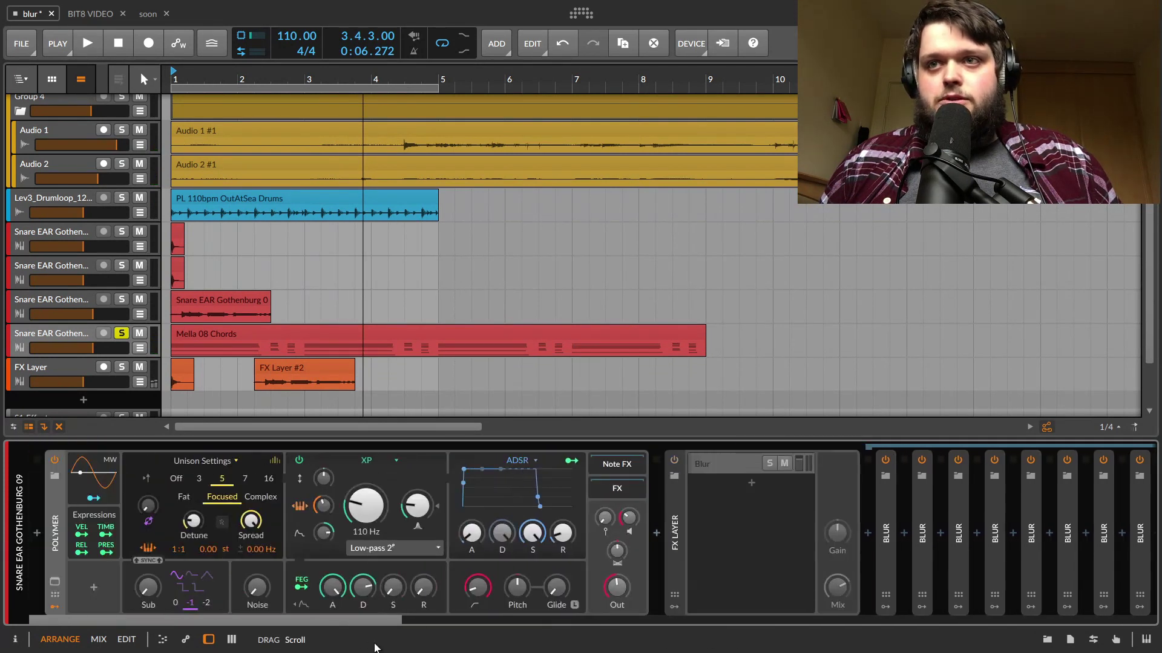
# Audition the Blur chain at about 78% mix, raise the Polymer cutoff to 126 Hz, then disable the chain.
pyautogui.click(673, 461)
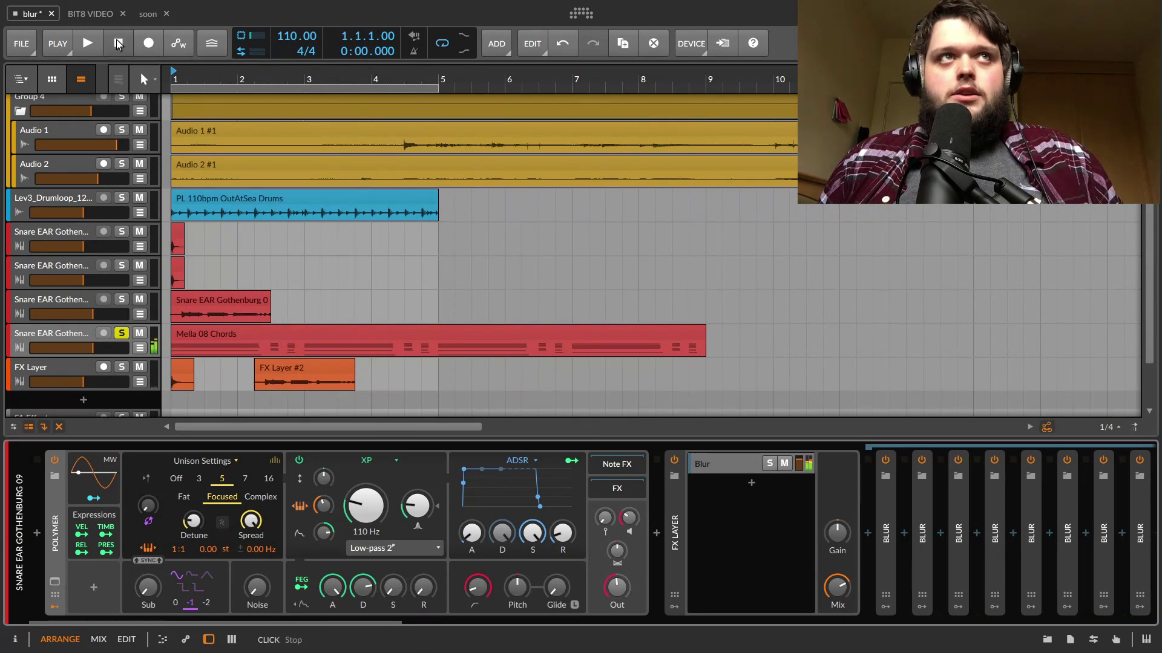
pyautogui.click(86, 43)
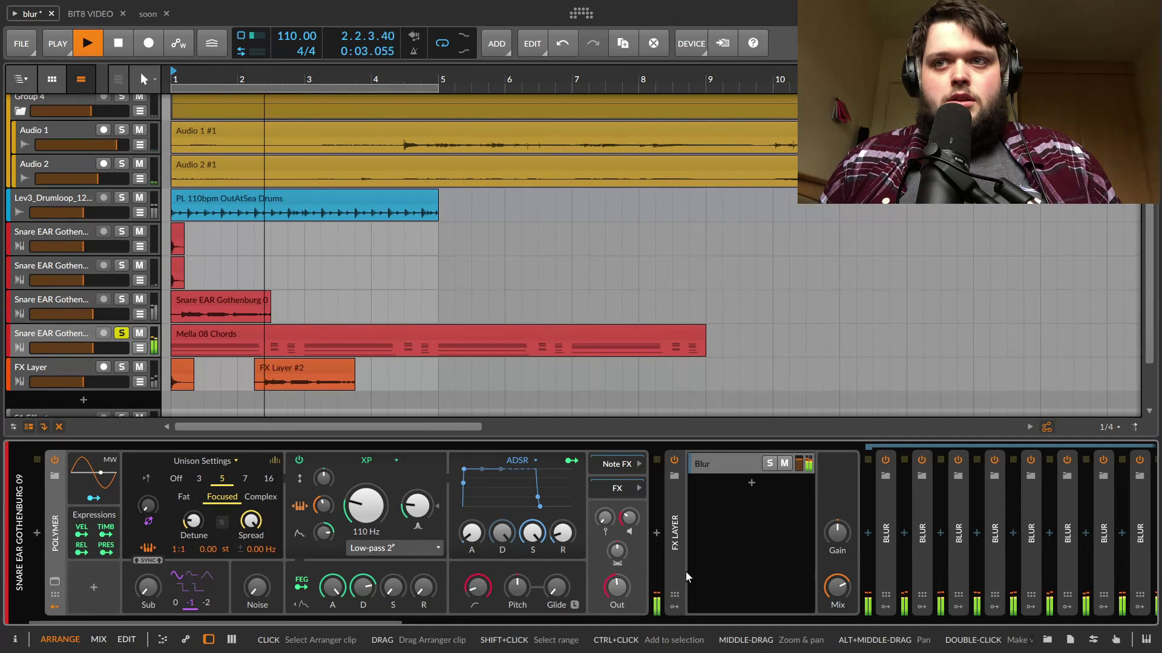
pyautogui.moveTo(838, 586); pyautogui.dragTo(837, 586)
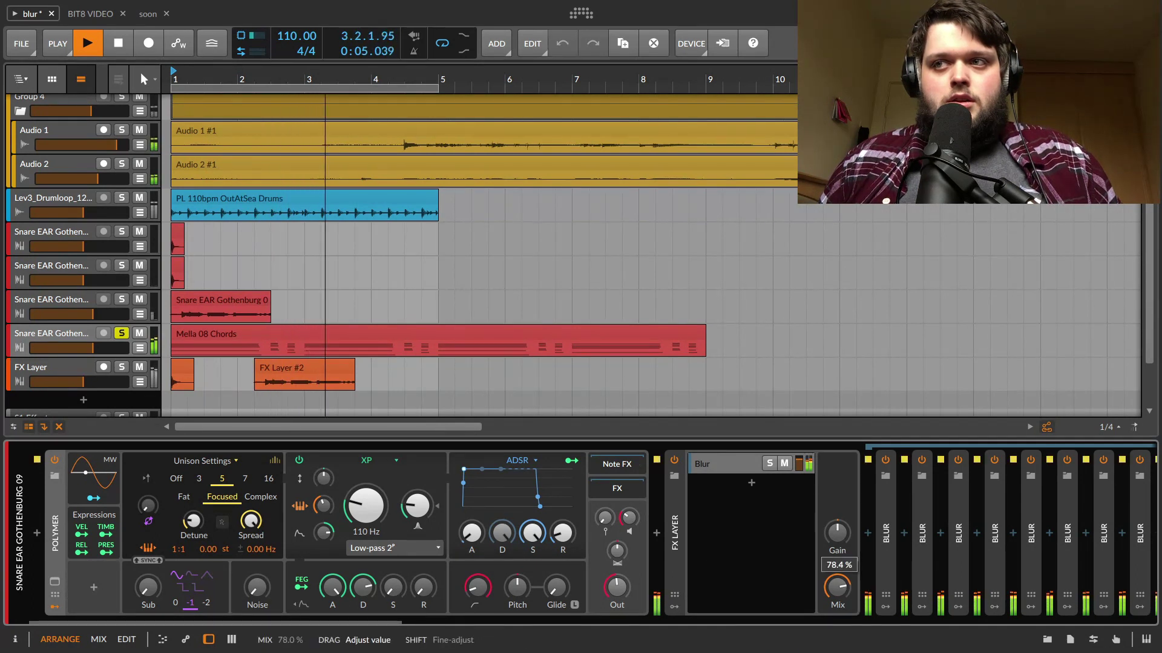
pyautogui.moveTo(365, 505)
pyautogui.mouseDown()
pyautogui.moveTo(365, 488)
pyautogui.moveTo(365, 517)
pyautogui.mouseUp()
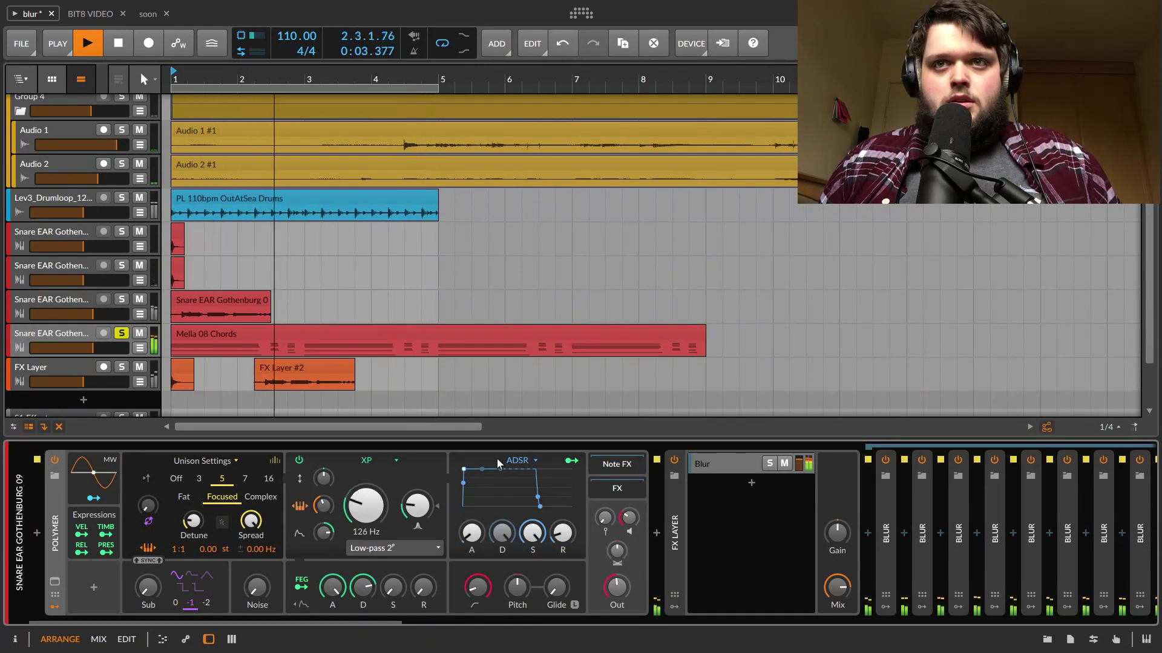
pyautogui.click(676, 462)
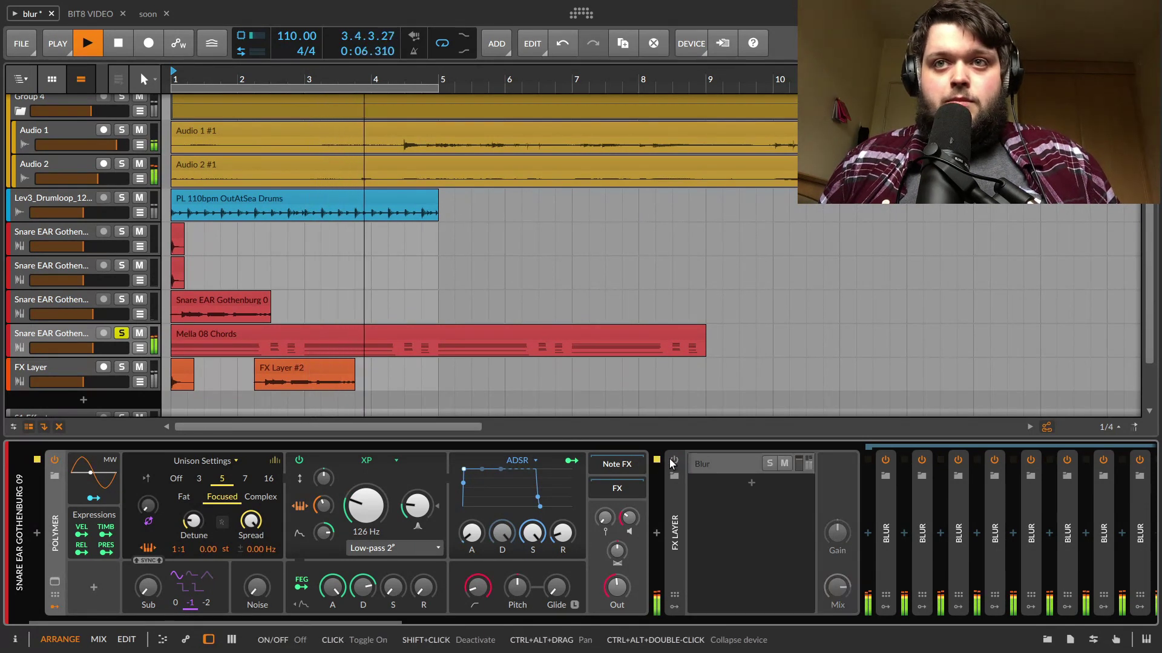
pyautogui.press('space')
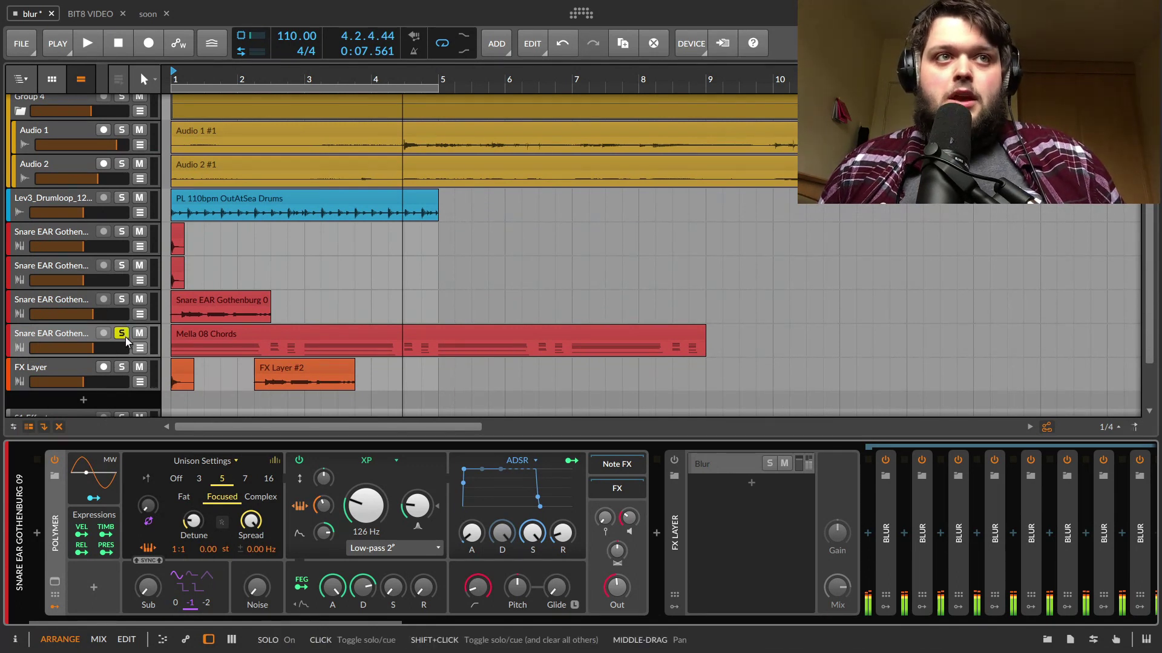
# Display the FX Layer track's device chain and select its Reverb device.
pyautogui.click(58, 368)
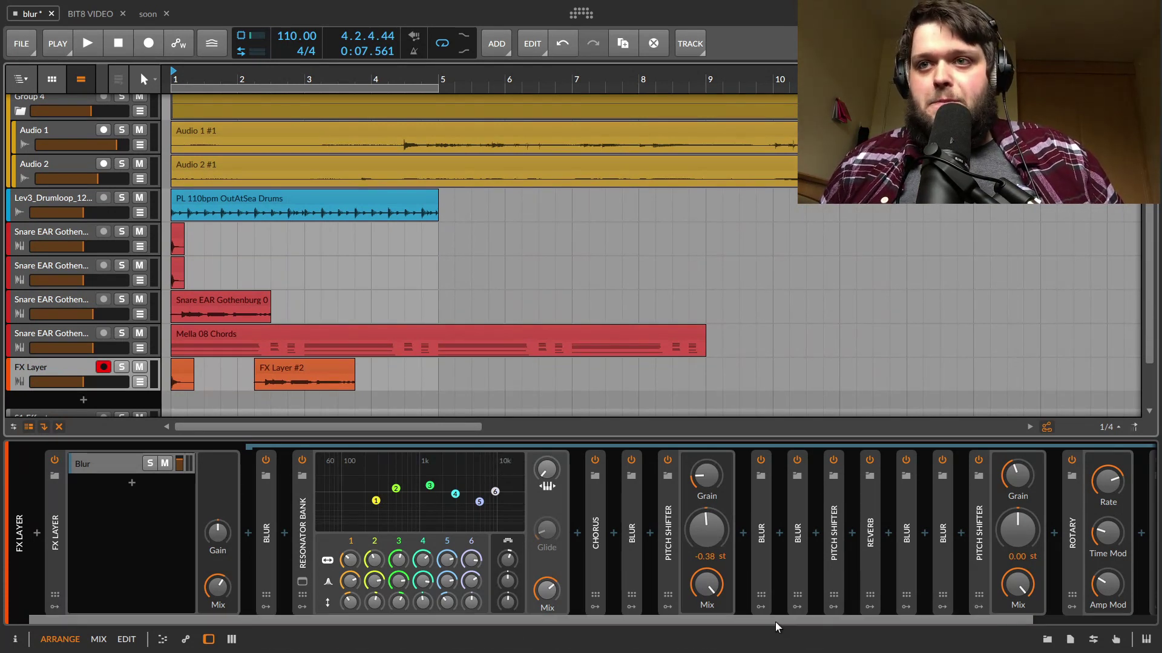
pyautogui.click(876, 515)
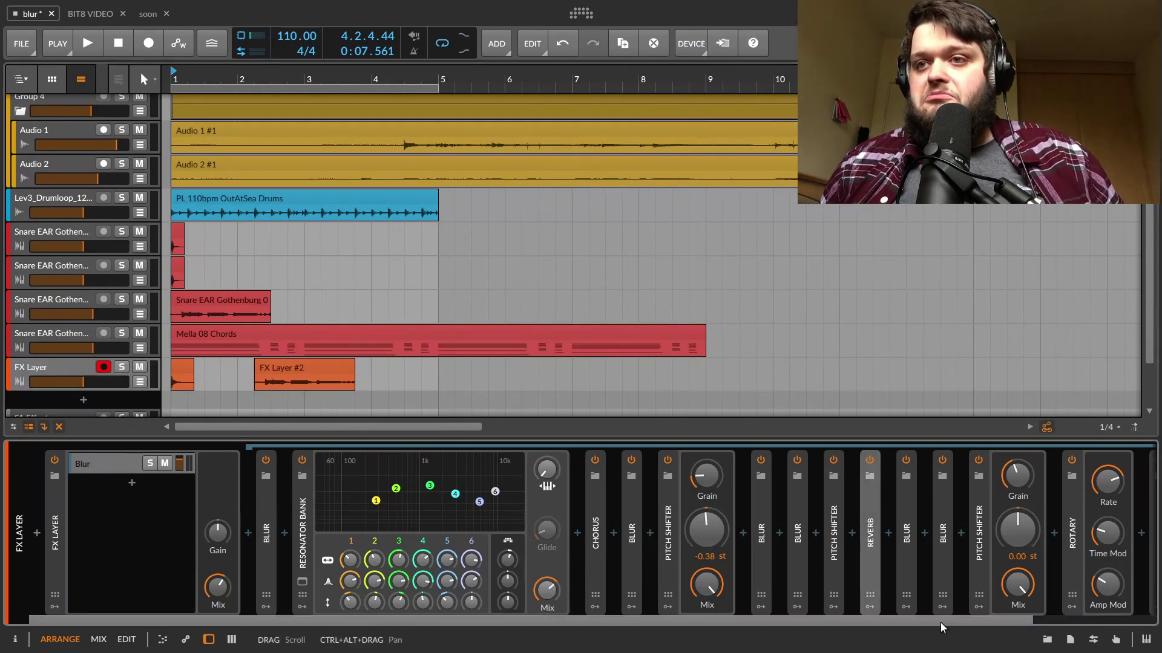
pyautogui.moveTo(947, 622)
pyautogui.mouseDown()
pyautogui.moveTo(1083, 622)
pyautogui.moveTo(947, 622)
pyautogui.mouseUp()
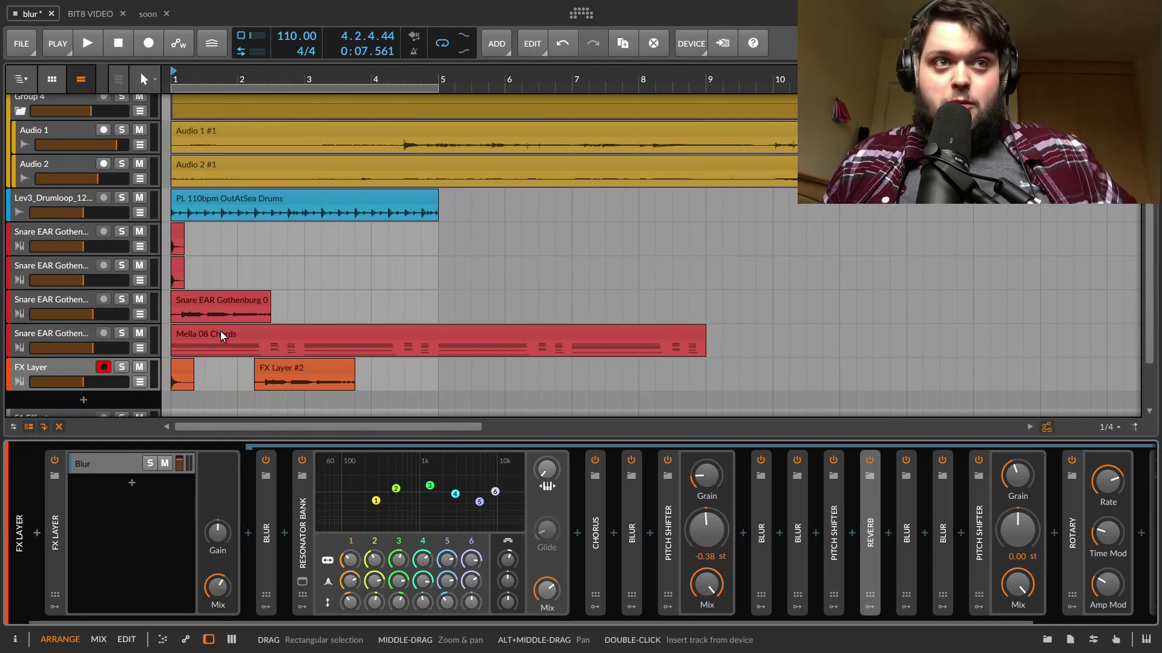
# Focus the FX Layer track and briefly play the arrangement.
pyautogui.click(120, 378)
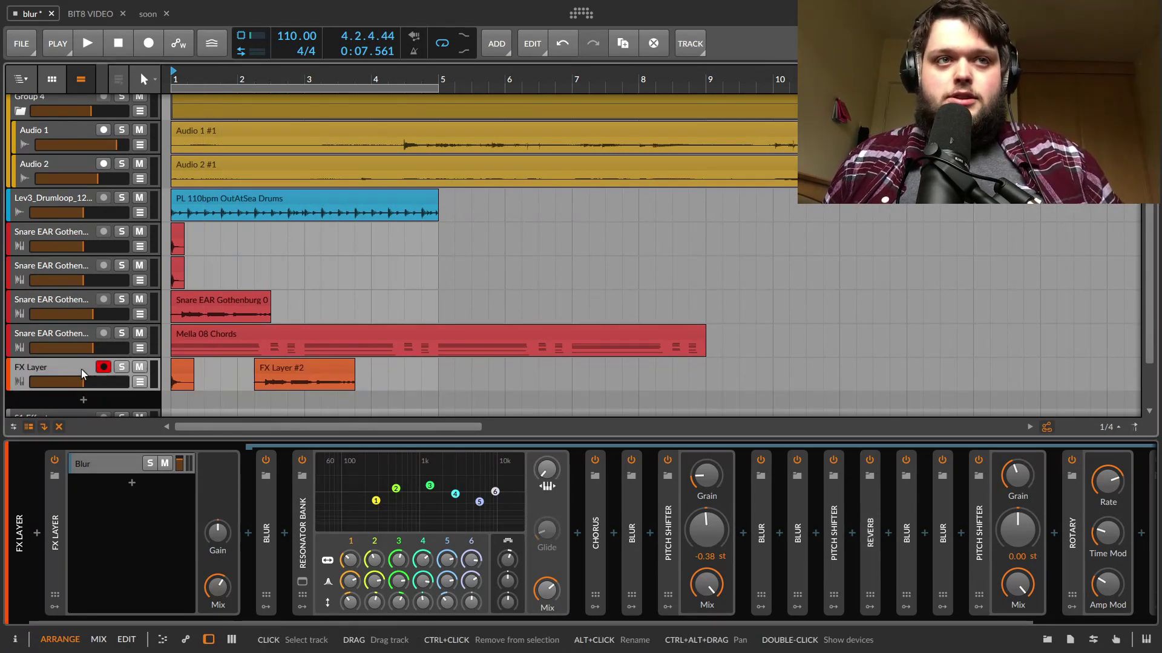
pyautogui.hotkey('alt', 'a')
pyautogui.press('space')
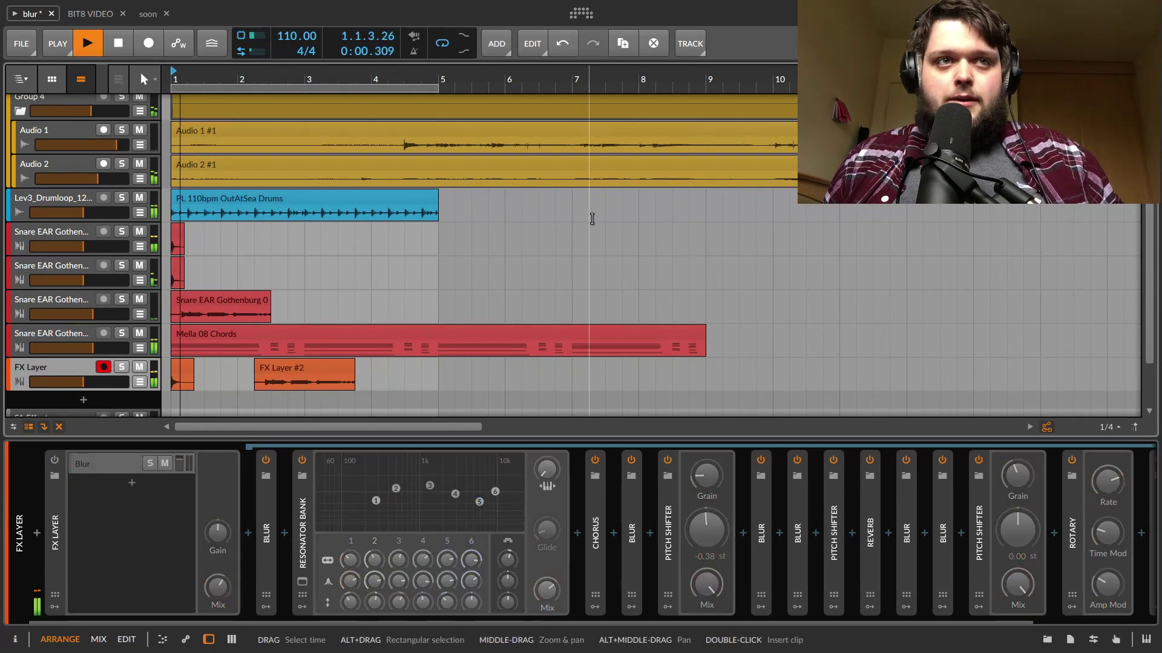
pyautogui.press('space')
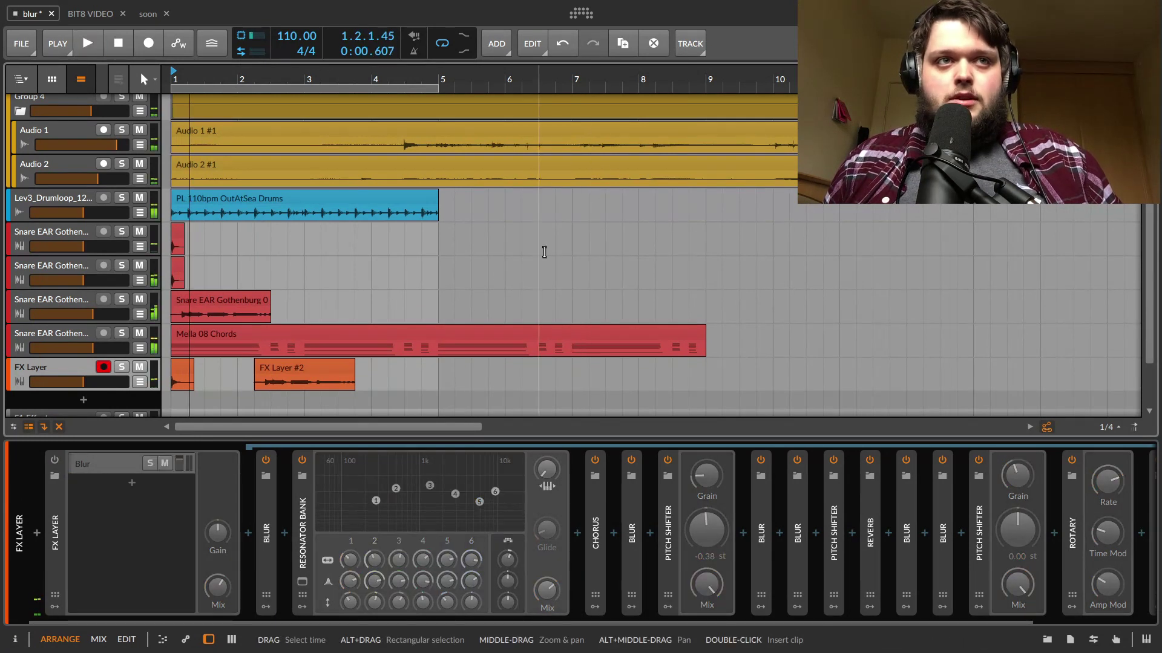
# Solo the FX Layer track and audition its effect chain on its own.
pyautogui.click(124, 367)
pyautogui.scroll(-3, 256, 283)
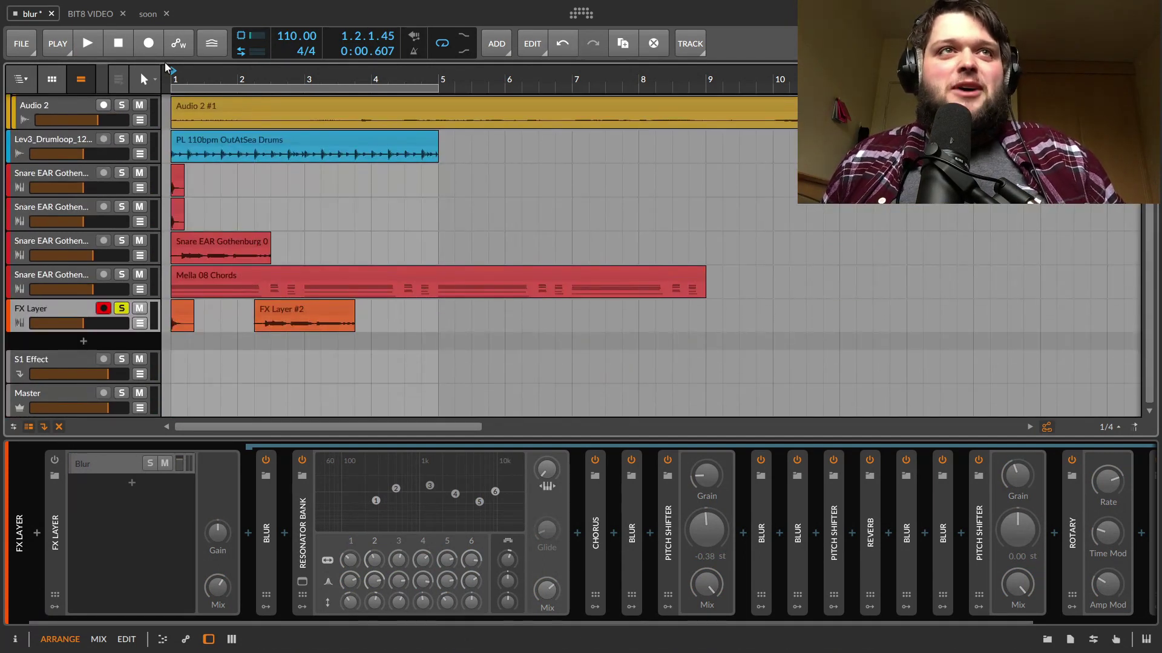
pyautogui.press('space')
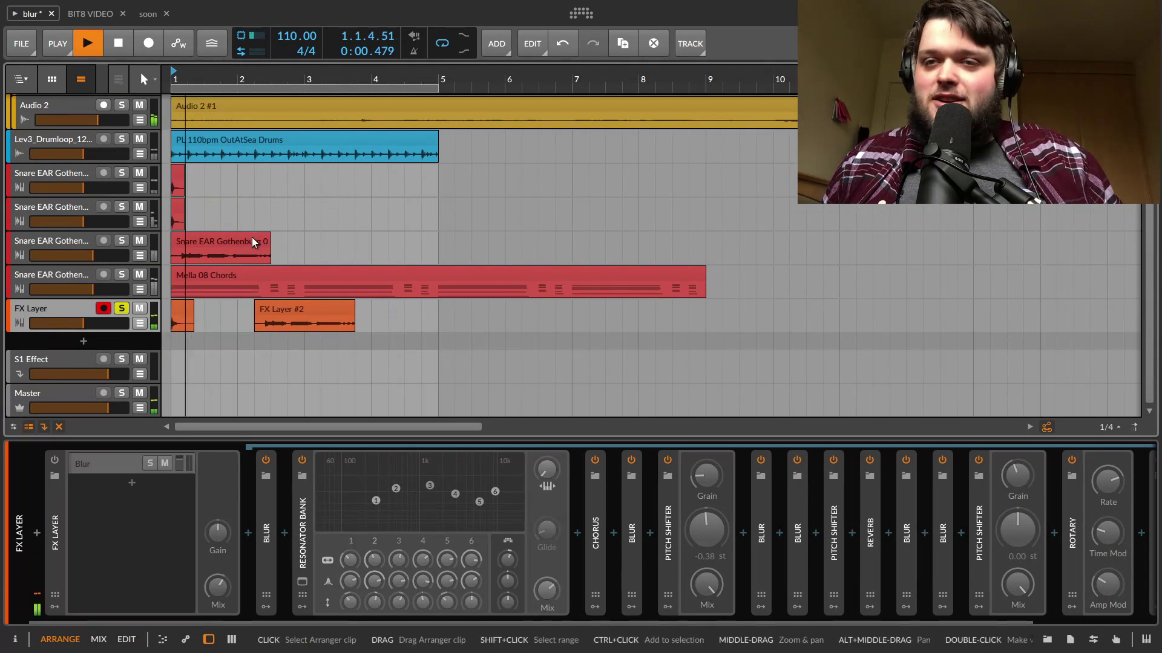
pyautogui.press('space')
pyautogui.press('space')
pyautogui.press('space')
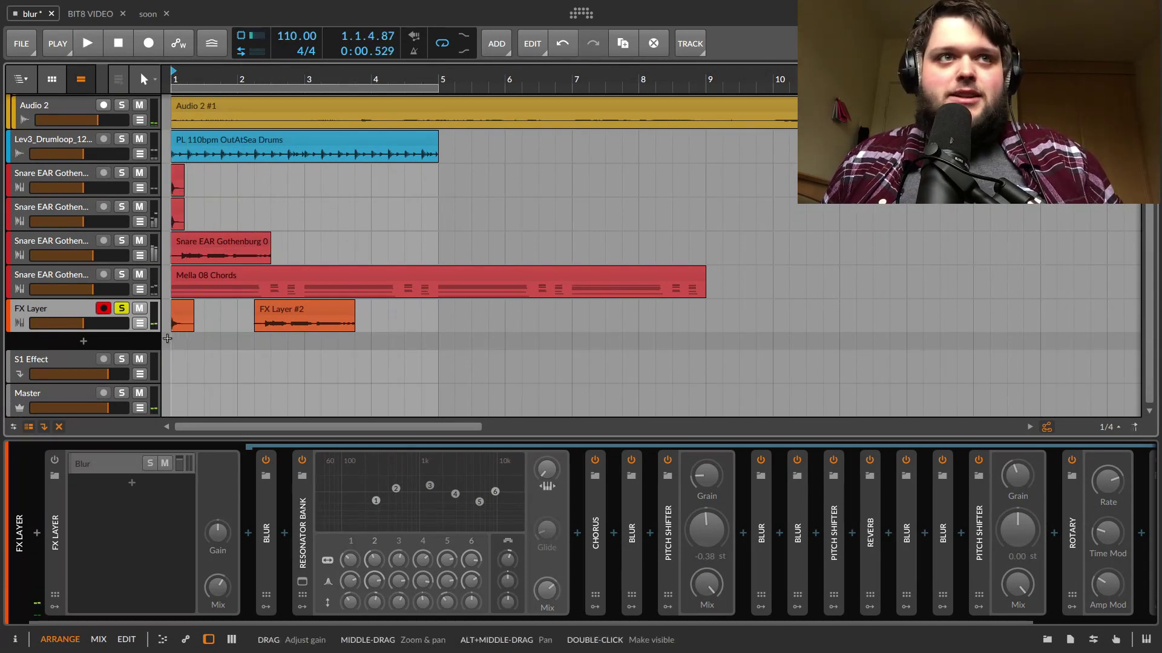
pyautogui.click(107, 468)
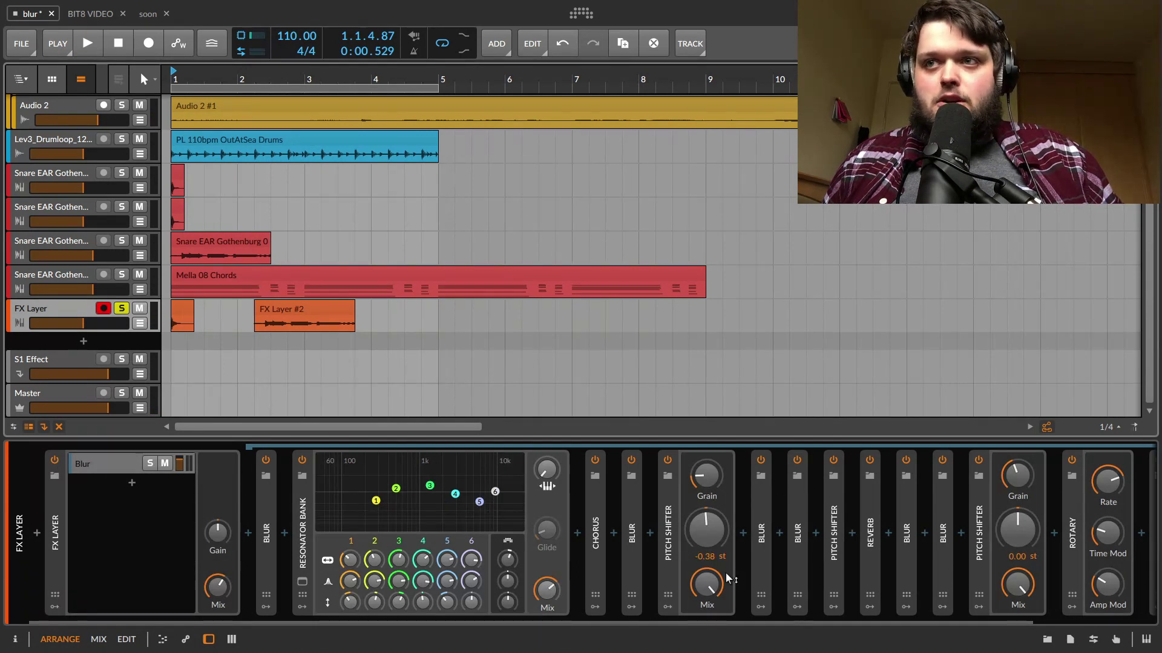
pyautogui.hscroll(3, 589, 623)
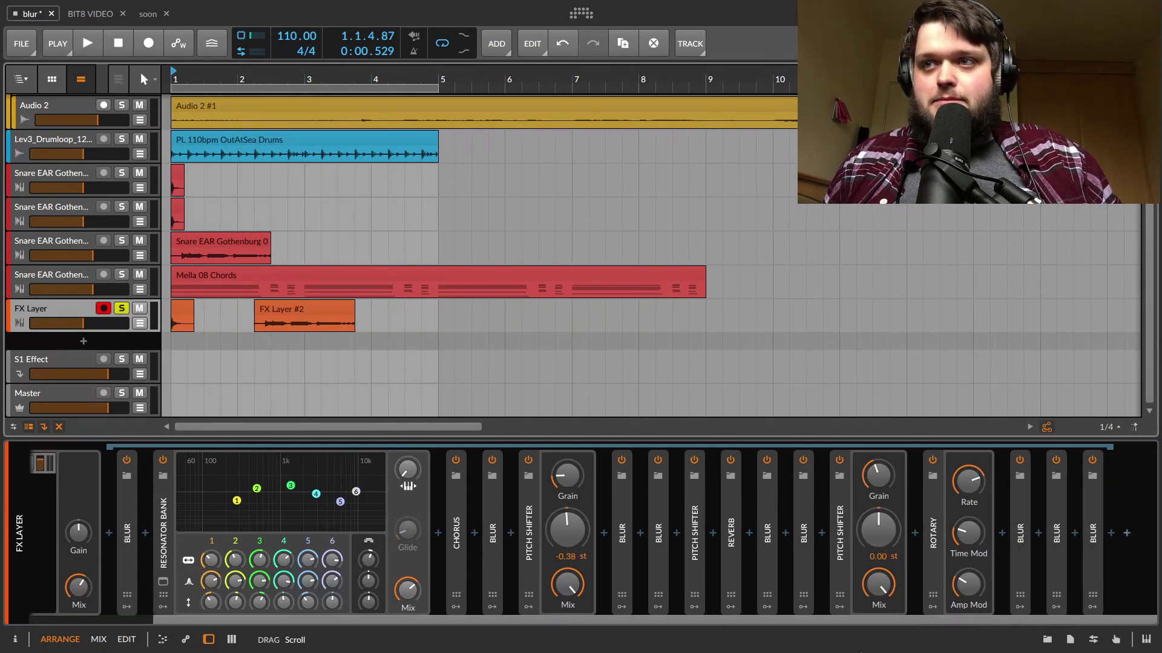
pyautogui.hscroll(-3, 423, 622)
pyautogui.press('space')
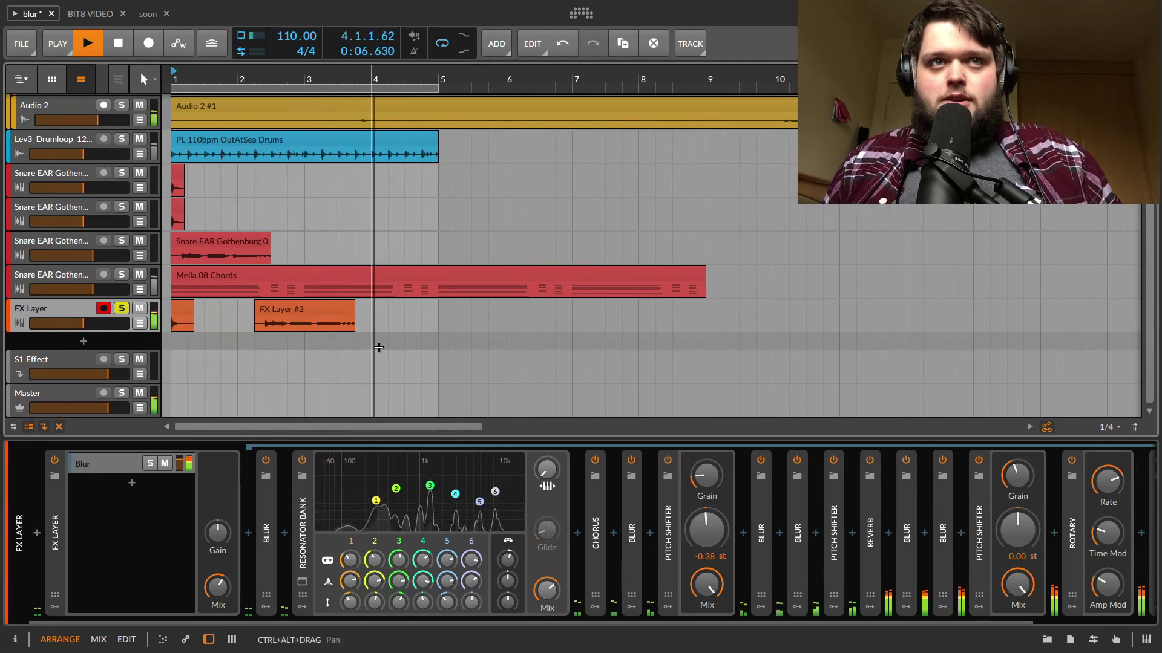
pyautogui.press('space')
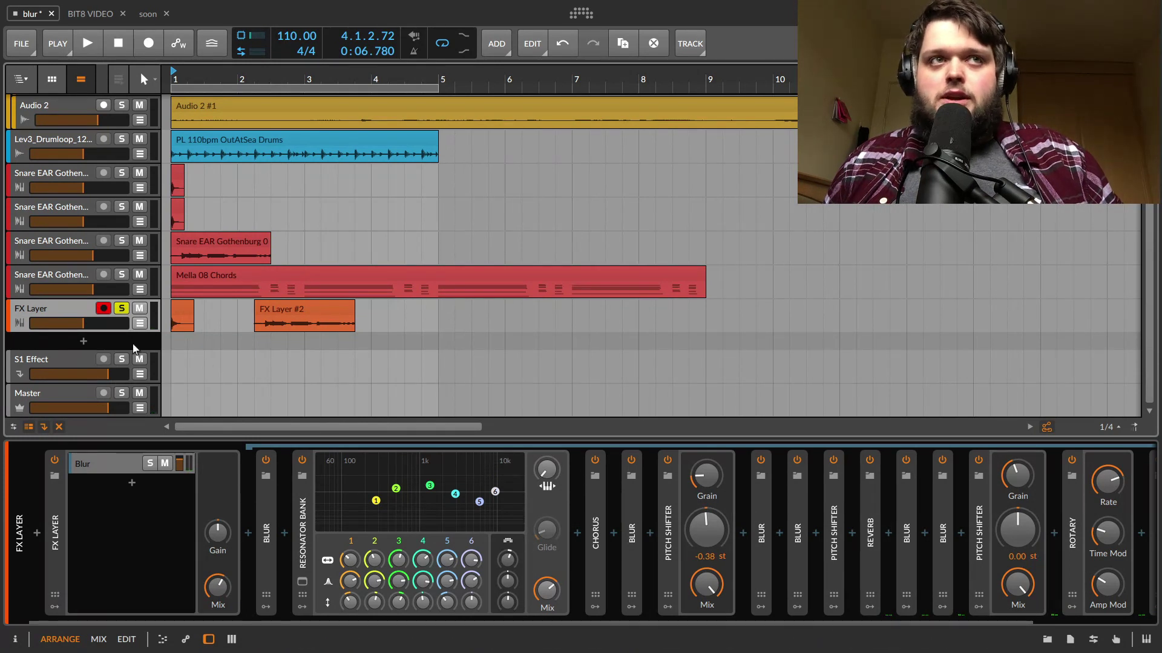
# Lower the Resonator Bank frequency offset and raise both Pitch Shifters' pitch during playback.
pyautogui.click(92, 41)
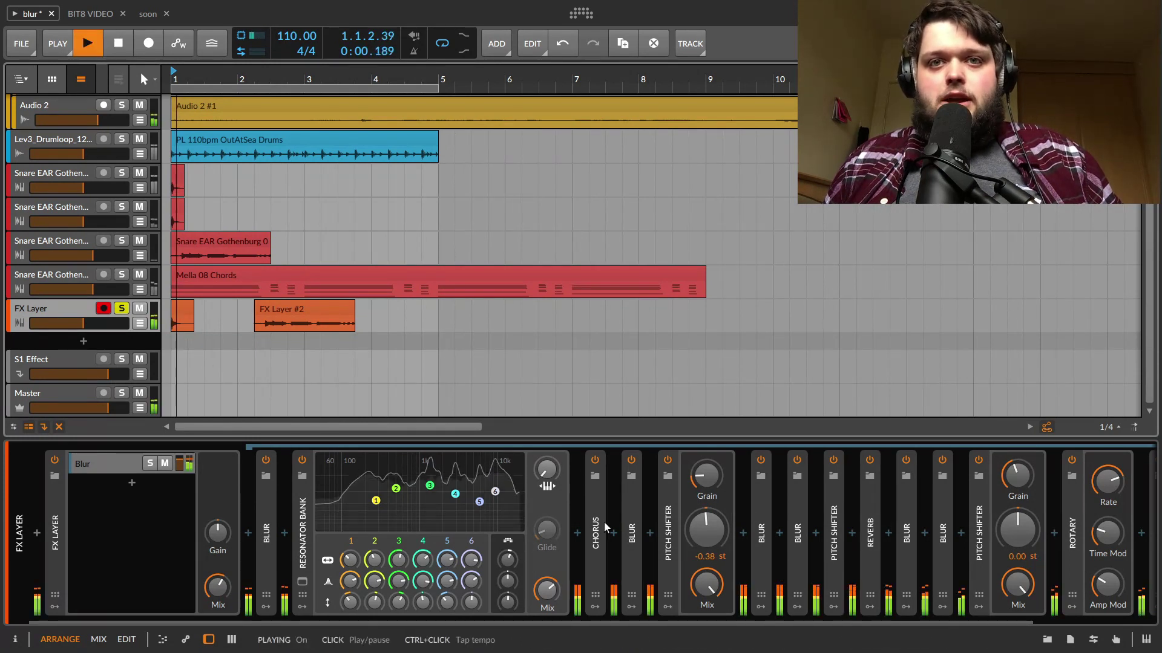
pyautogui.moveTo(507, 560)
pyautogui.mouseDown()
pyautogui.moveTo(508, 584)
pyautogui.moveTo(508, 548)
pyautogui.mouseUp()
pyautogui.press('space')
pyautogui.moveTo(710, 544); pyautogui.dragTo(706, 524)
pyautogui.press('space')
pyautogui.moveTo(1018, 530); pyautogui.dragTo(1018, 594)
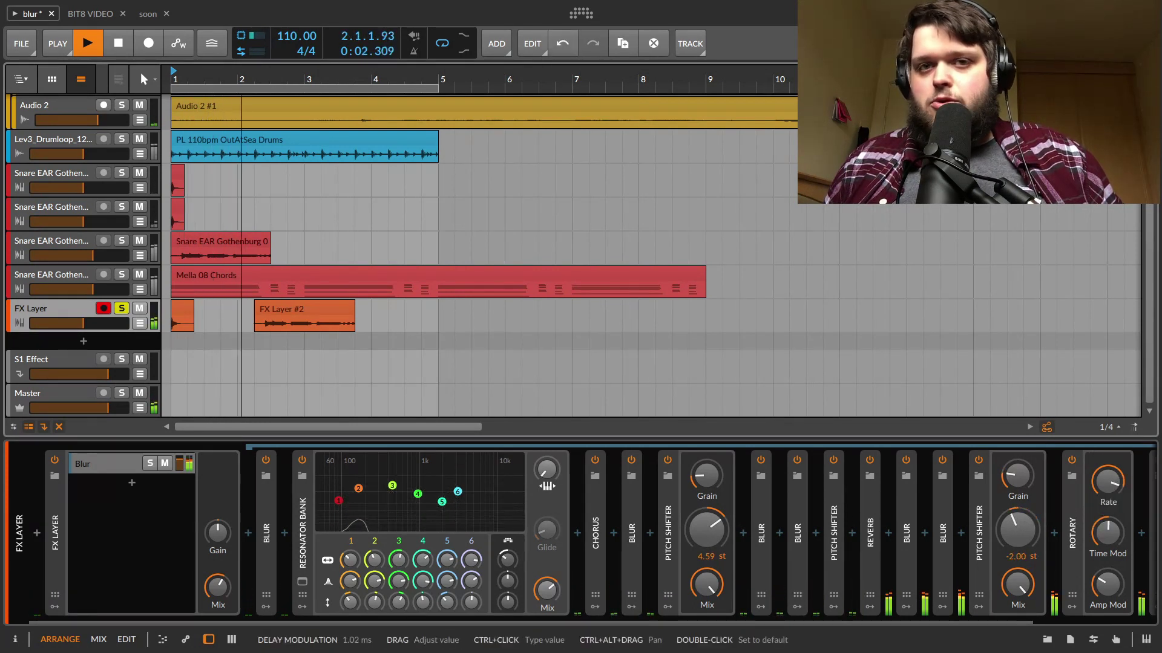
# Set the Pitch Shifters to 5.44 st and 0.74 st and lower the Resonator Bank's sixth band.
pyautogui.click(575, 617)
pyautogui.moveTo(580, 617); pyautogui.dragTo(705, 617)
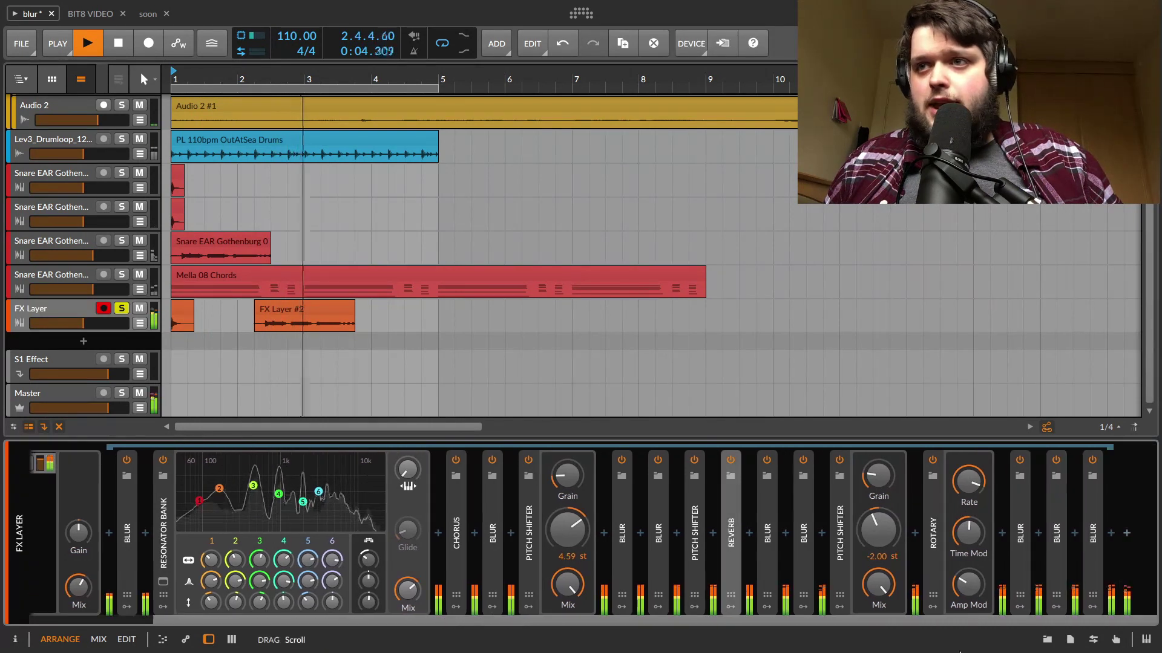
pyautogui.moveTo(878, 531); pyautogui.dragTo(870, 485)
pyautogui.moveTo(566, 476); pyautogui.dragTo(567, 448)
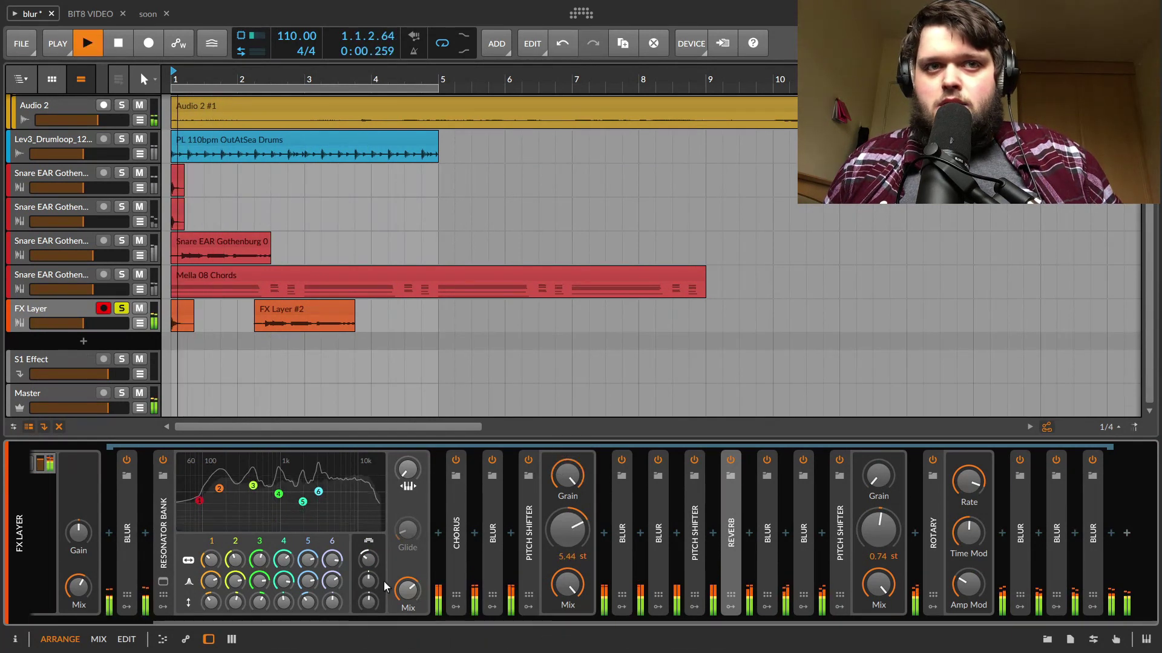
pyautogui.moveTo(332, 559); pyautogui.dragTo(369, 572)
pyautogui.press('space')
pyautogui.press('space')
pyautogui.press('space')
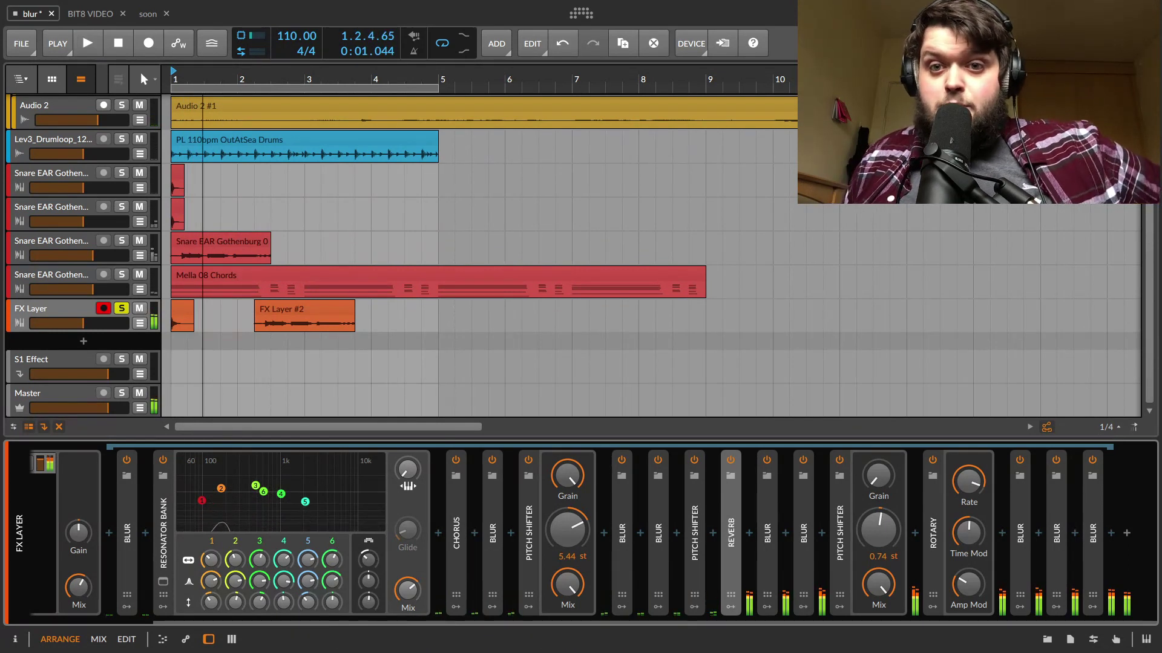